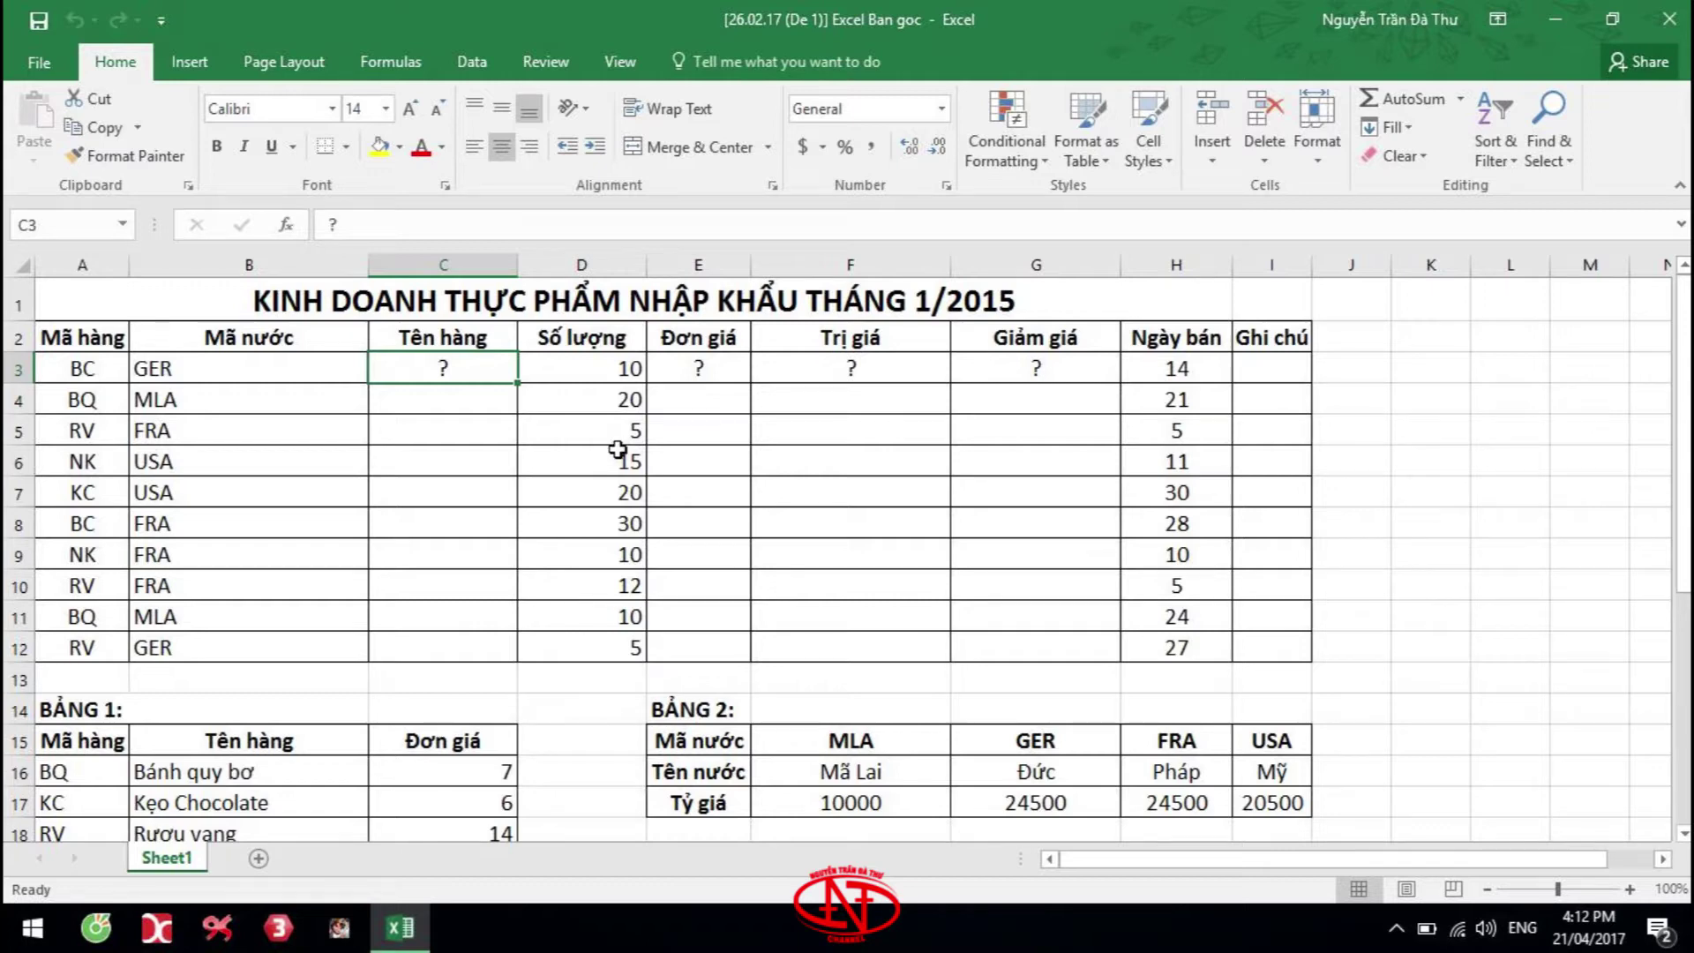
# Review the product-name requirement and the codes and names in Bảng 1
pyautogui.scroll(-3, 618, 450)
pyautogui.scroll(-2, 618, 451)
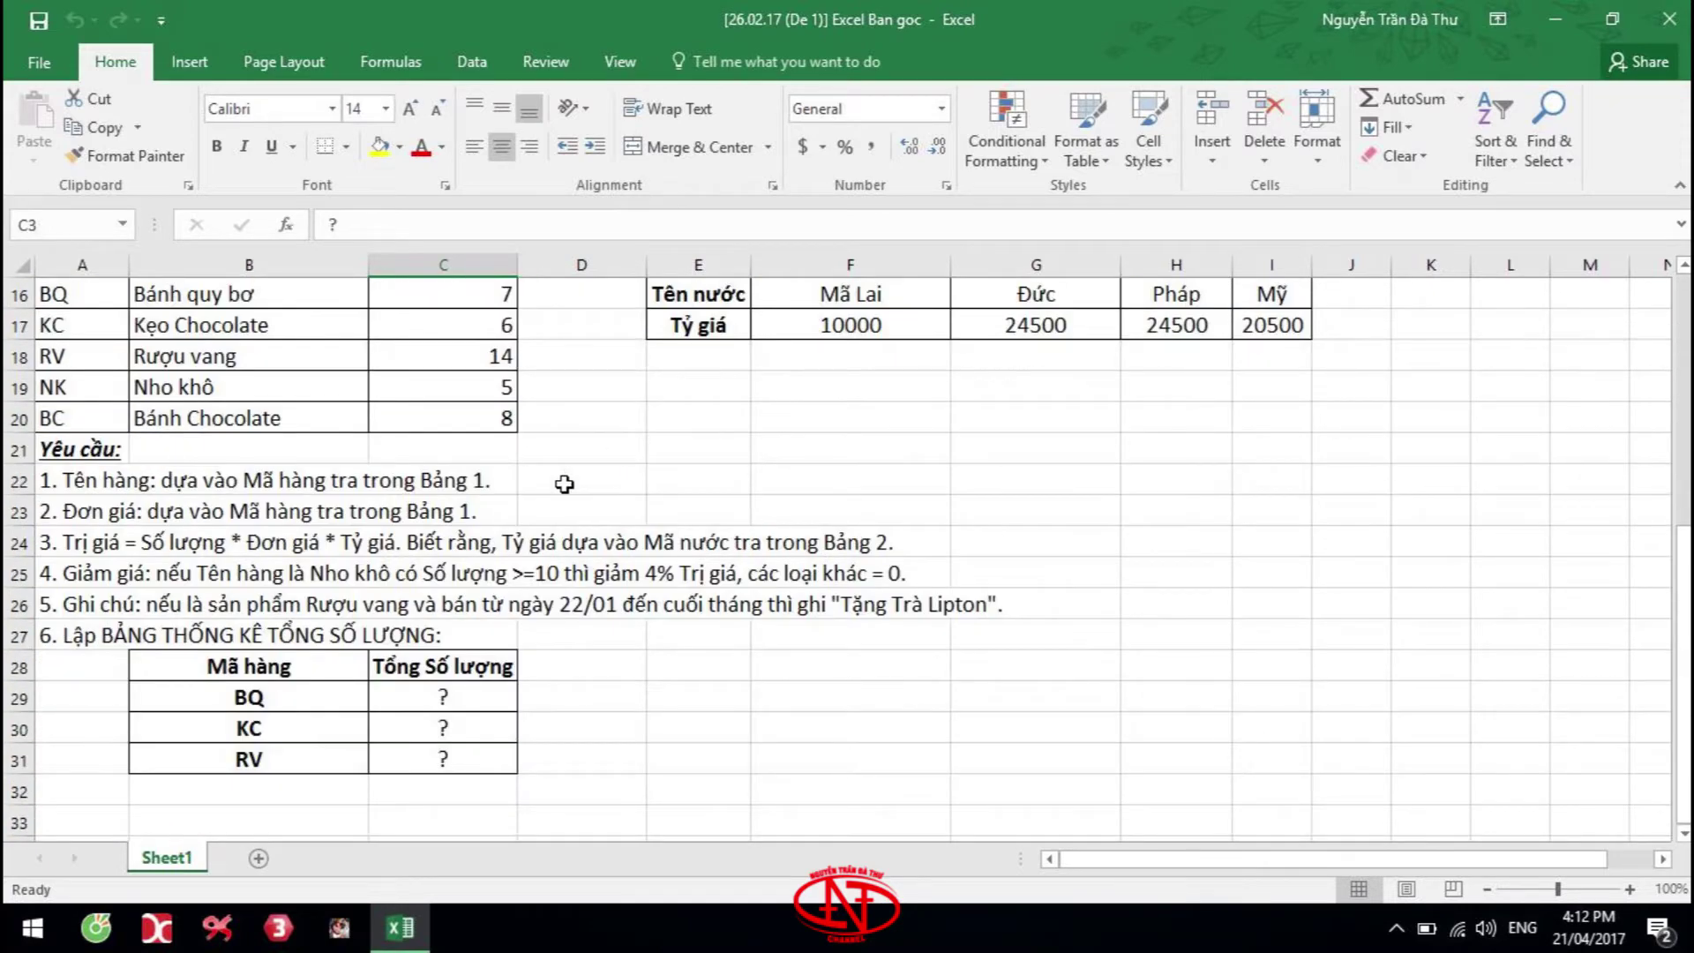
pyautogui.scroll(1, 564, 484)
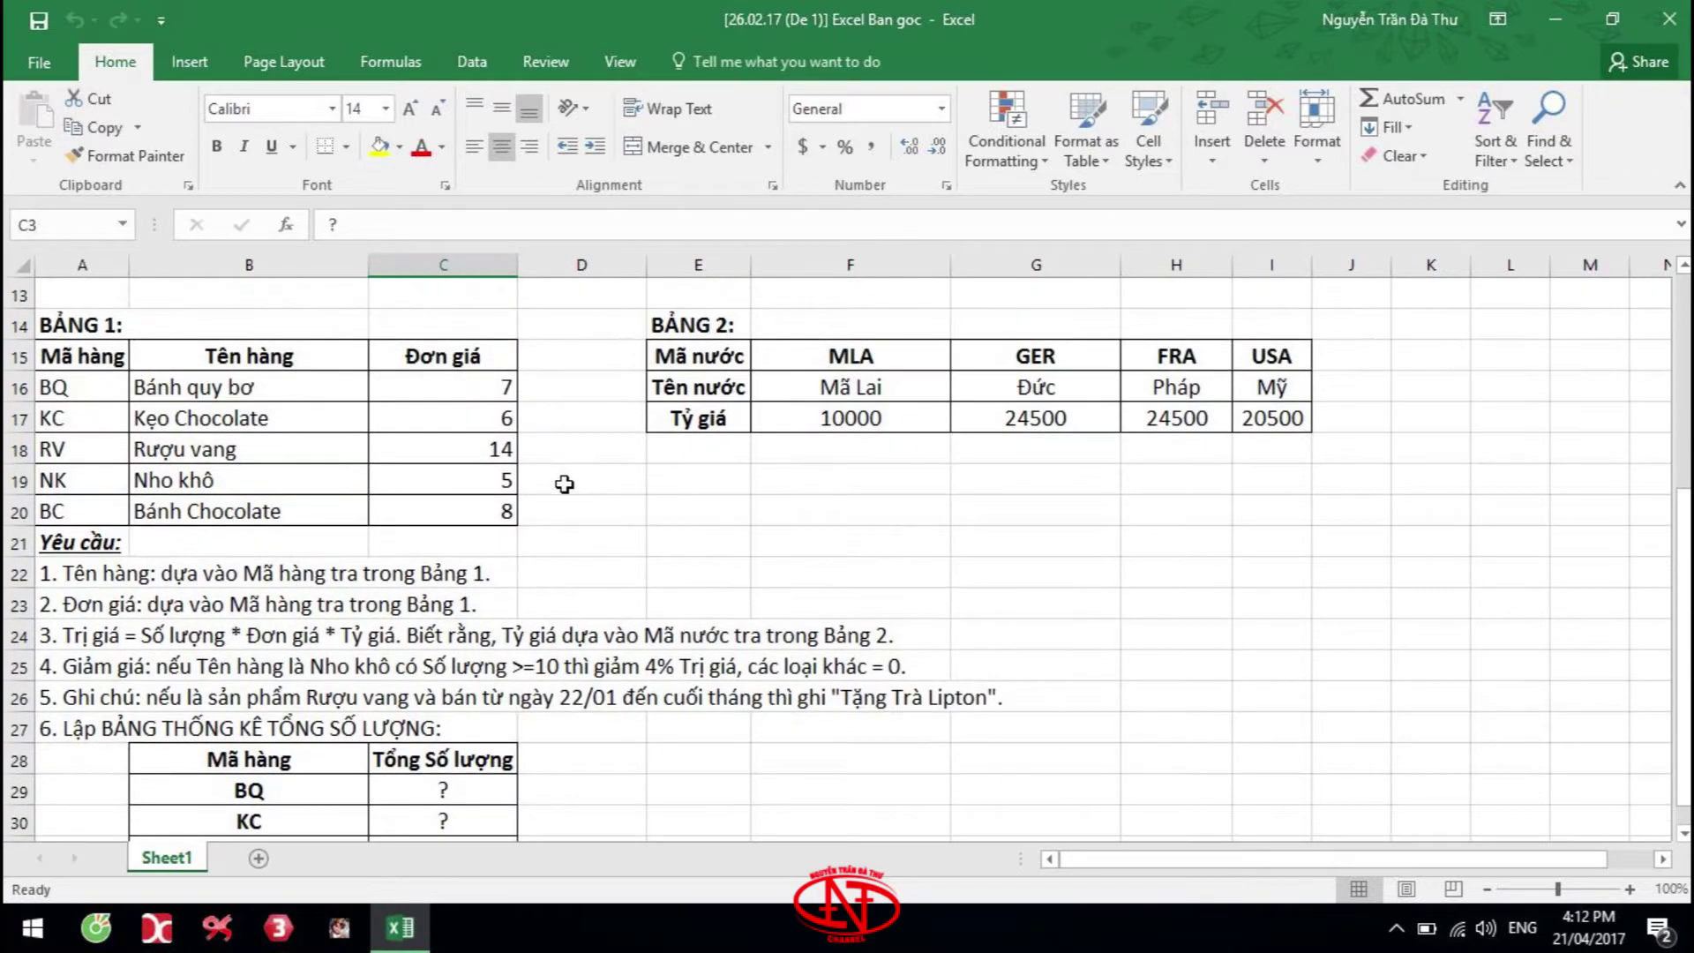
pyautogui.click(78, 579)
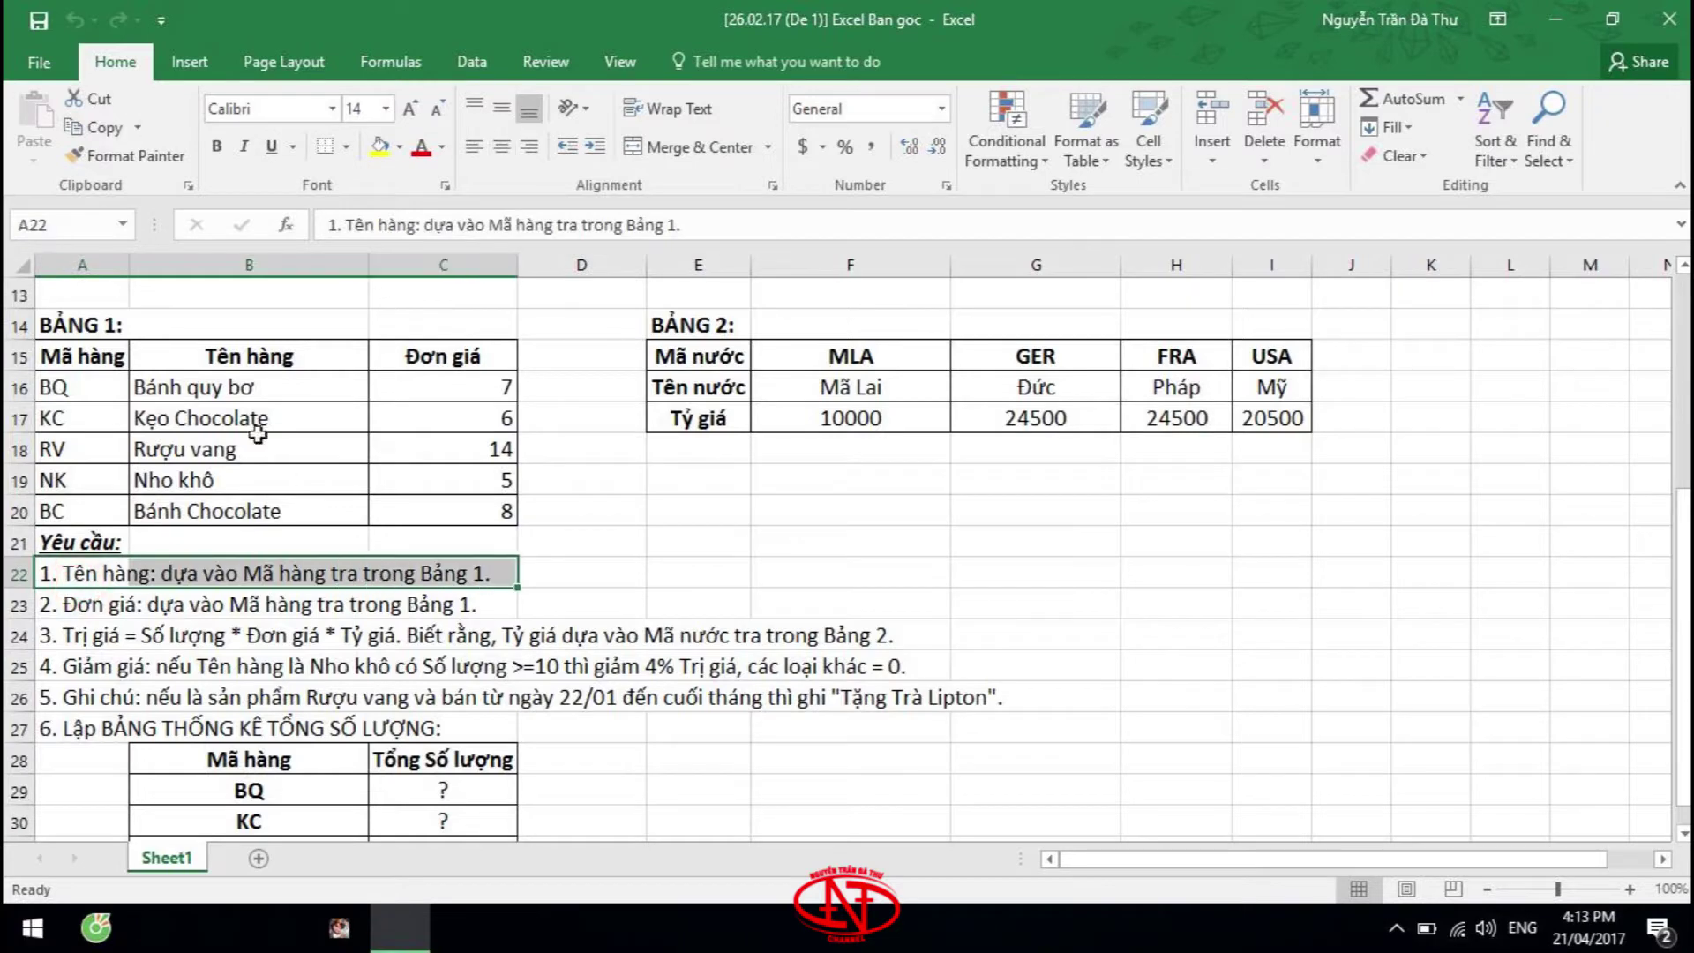
pyautogui.moveTo(97, 388); pyautogui.dragTo(96, 500)
pyautogui.moveTo(225, 389); pyautogui.dragTo(227, 510)
pyautogui.scroll(4, 372, 611)
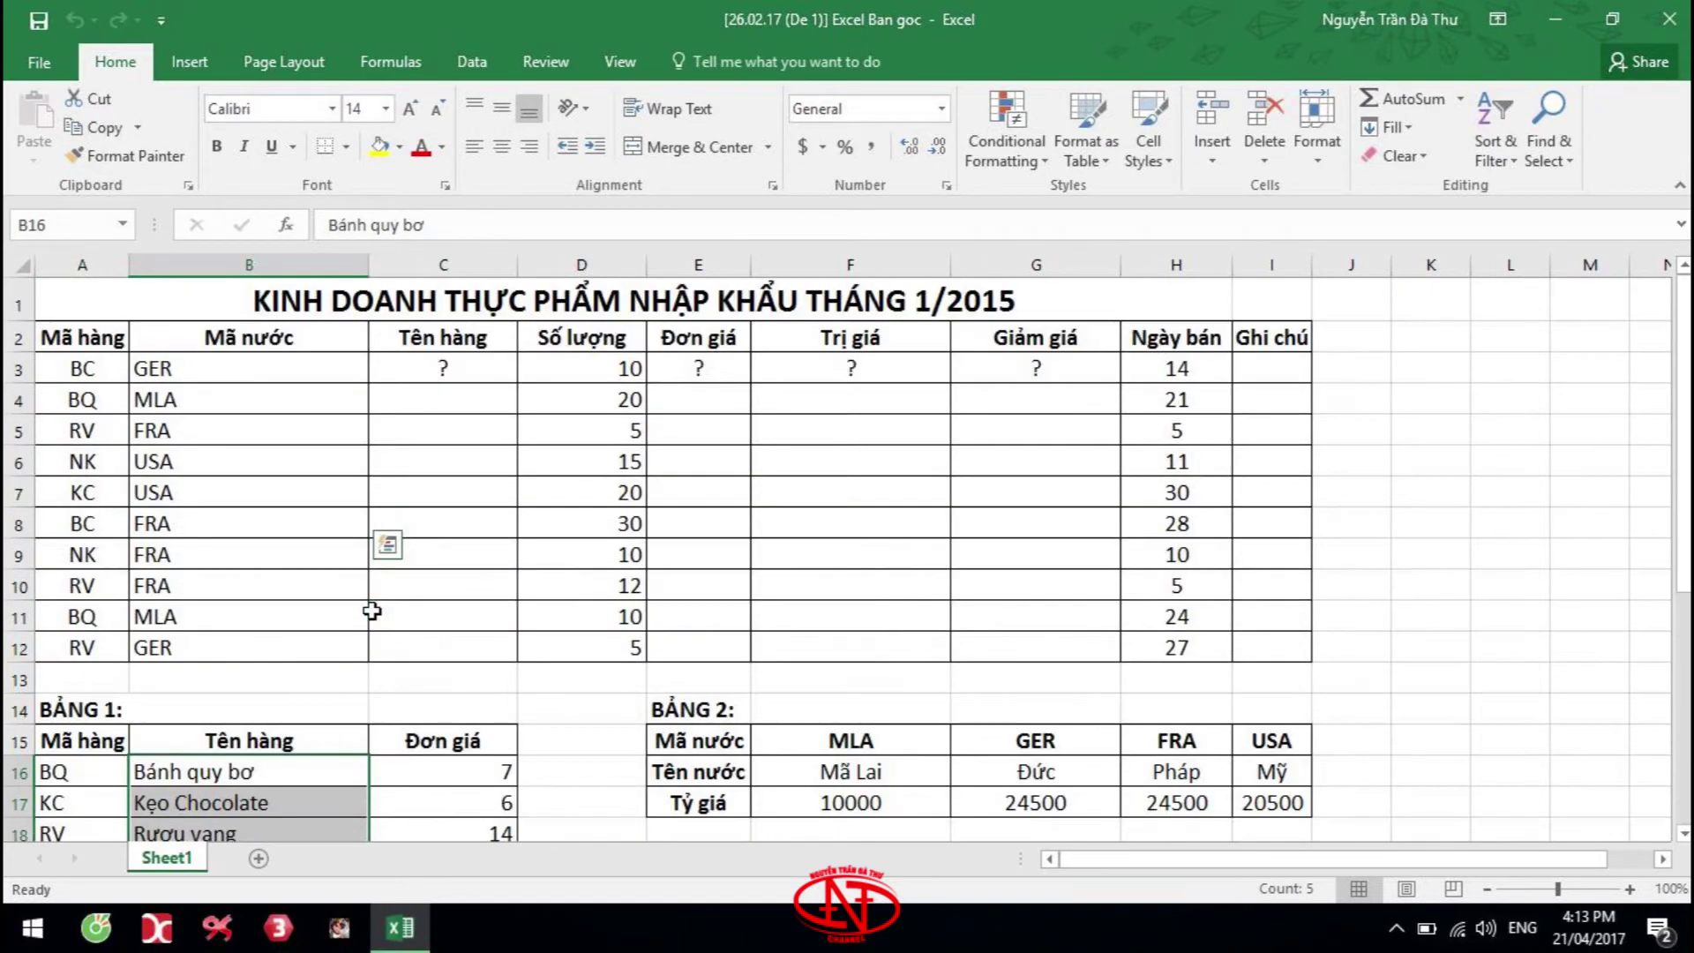
# Enter =VLOOKUP(A3,$A$16:$B$20,2,0) in C3 to look up the product name
pyautogui.click(458, 377)
pyautogui.write('=v')
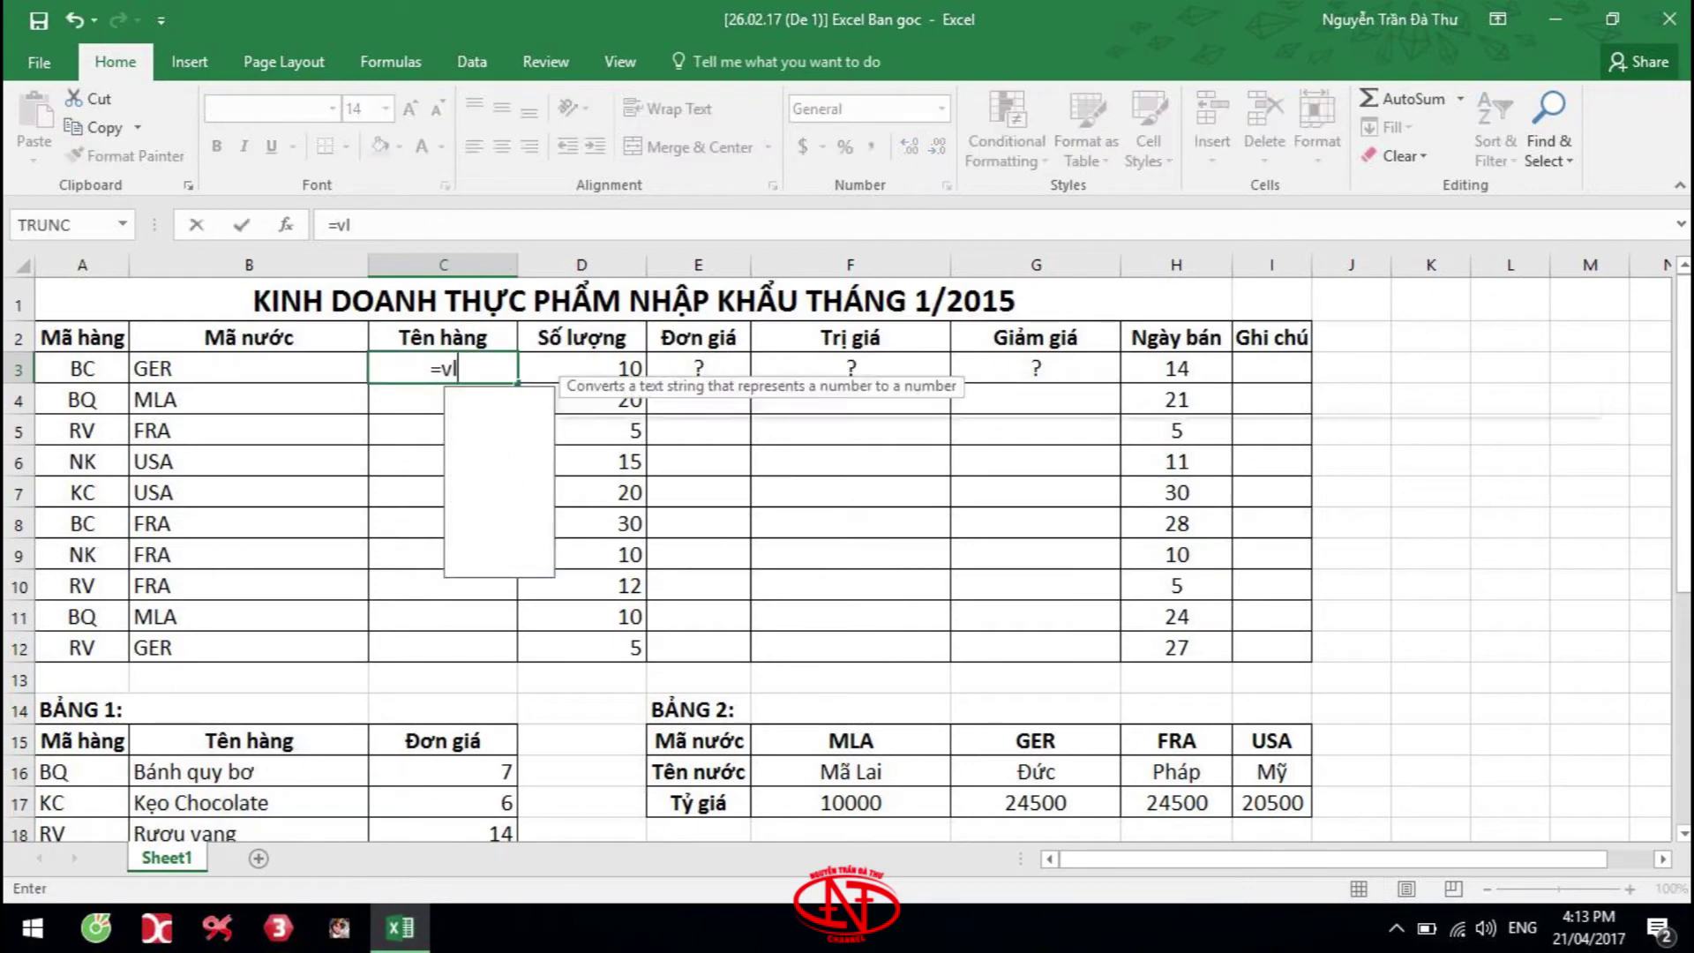
pyautogui.write('l')
pyautogui.press('Tab')
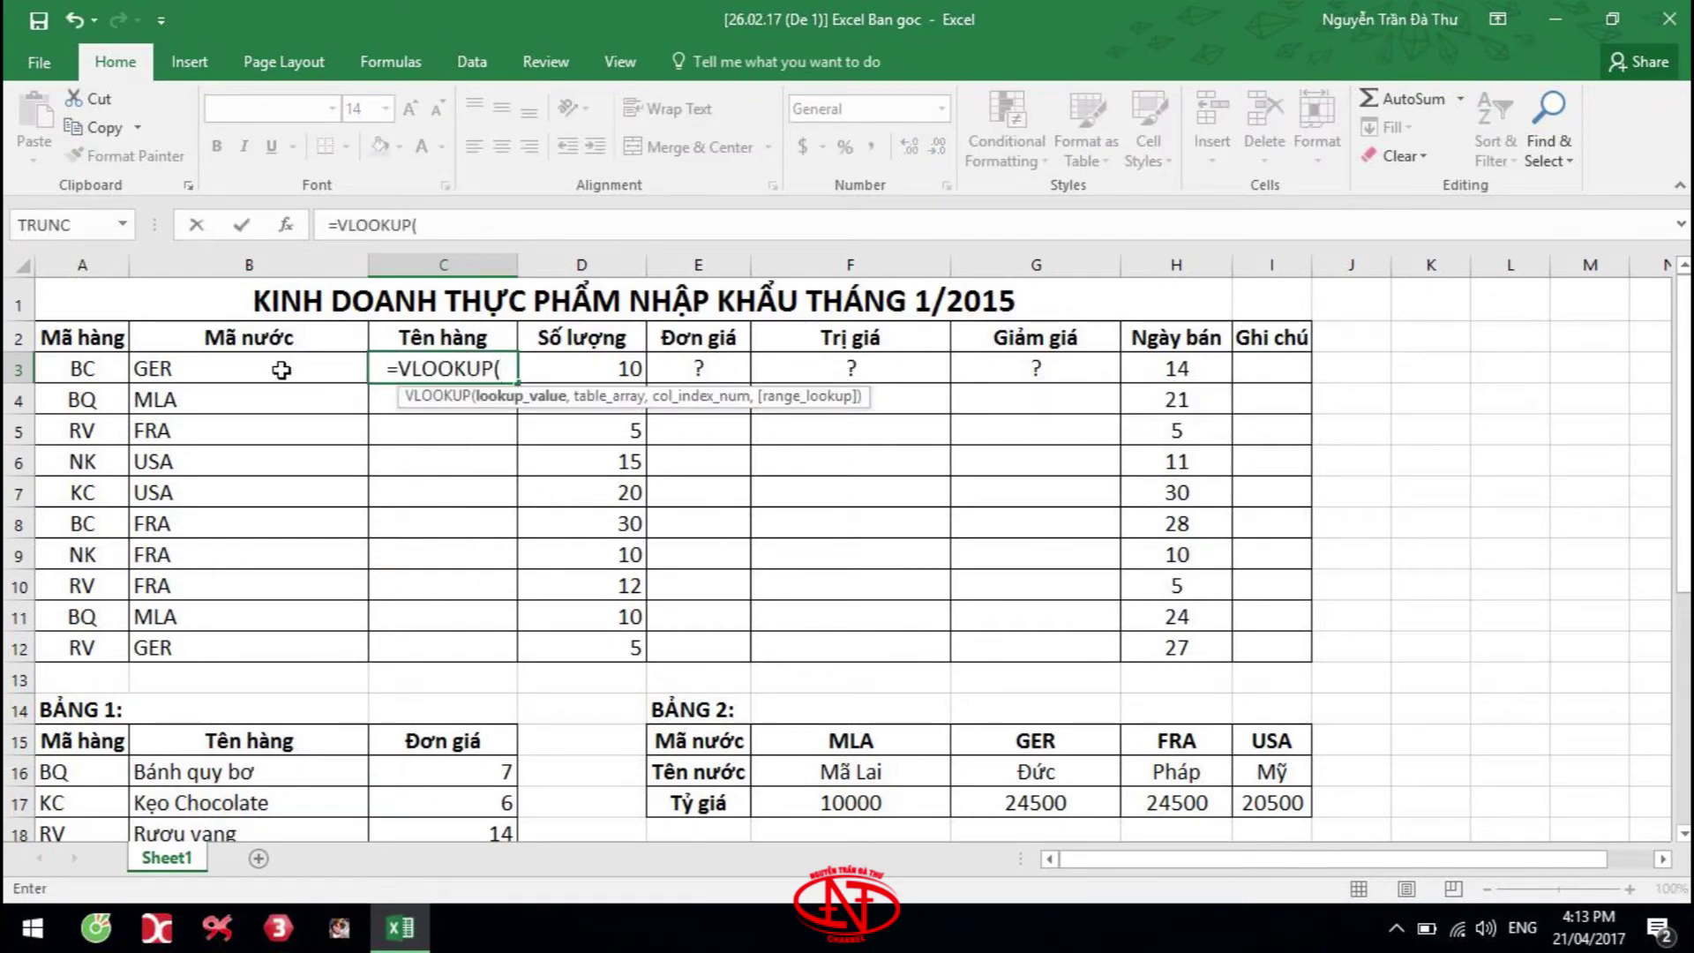
pyautogui.click(86, 372)
pyautogui.write(',')
pyautogui.scroll(-1, 131, 508)
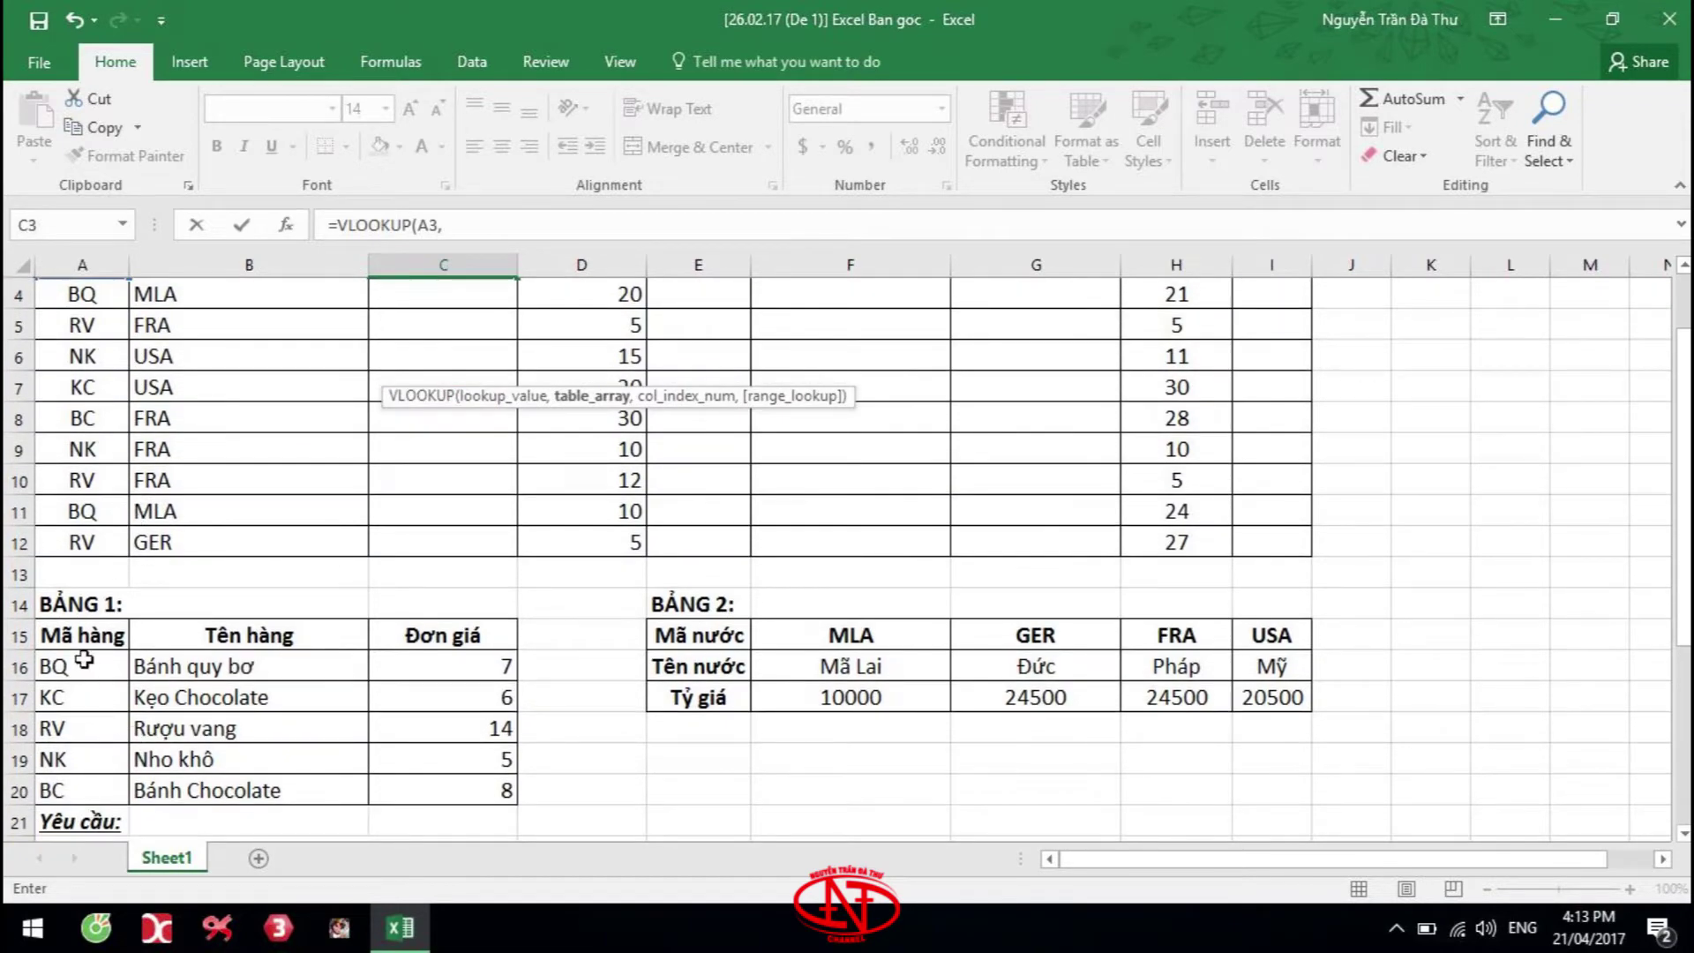
pyautogui.moveTo(84, 659); pyautogui.dragTo(269, 791)
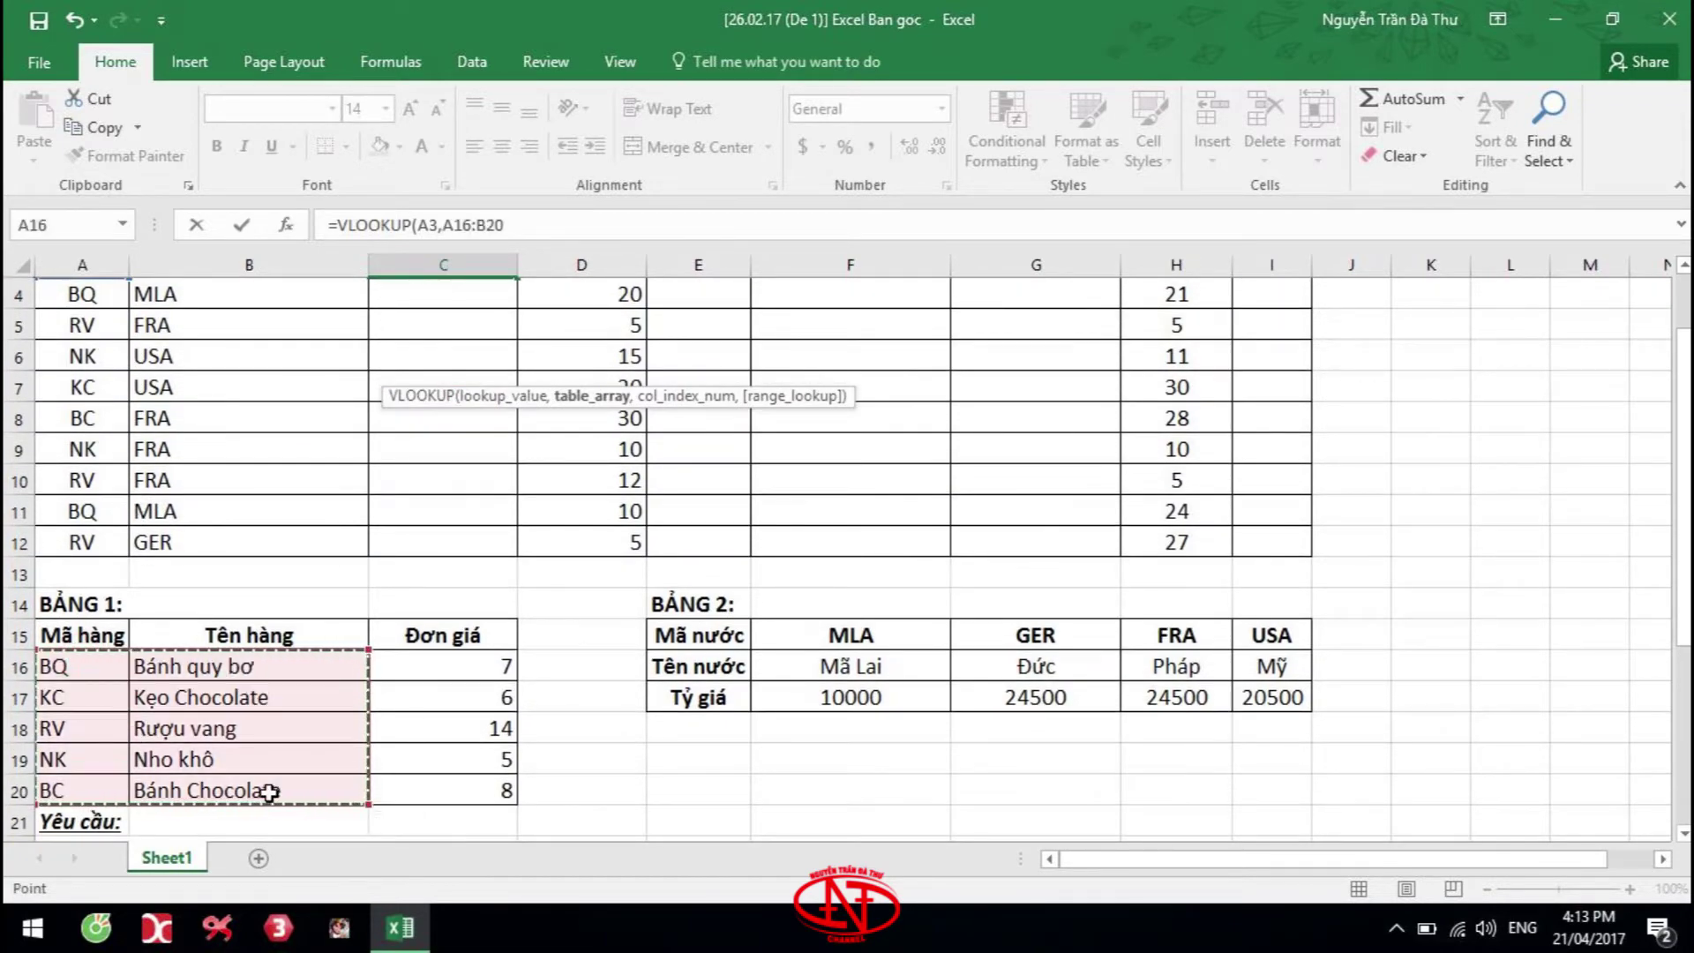
pyautogui.scroll(1, 269, 791)
pyautogui.press('F4')
pyautogui.write('$B$20,')
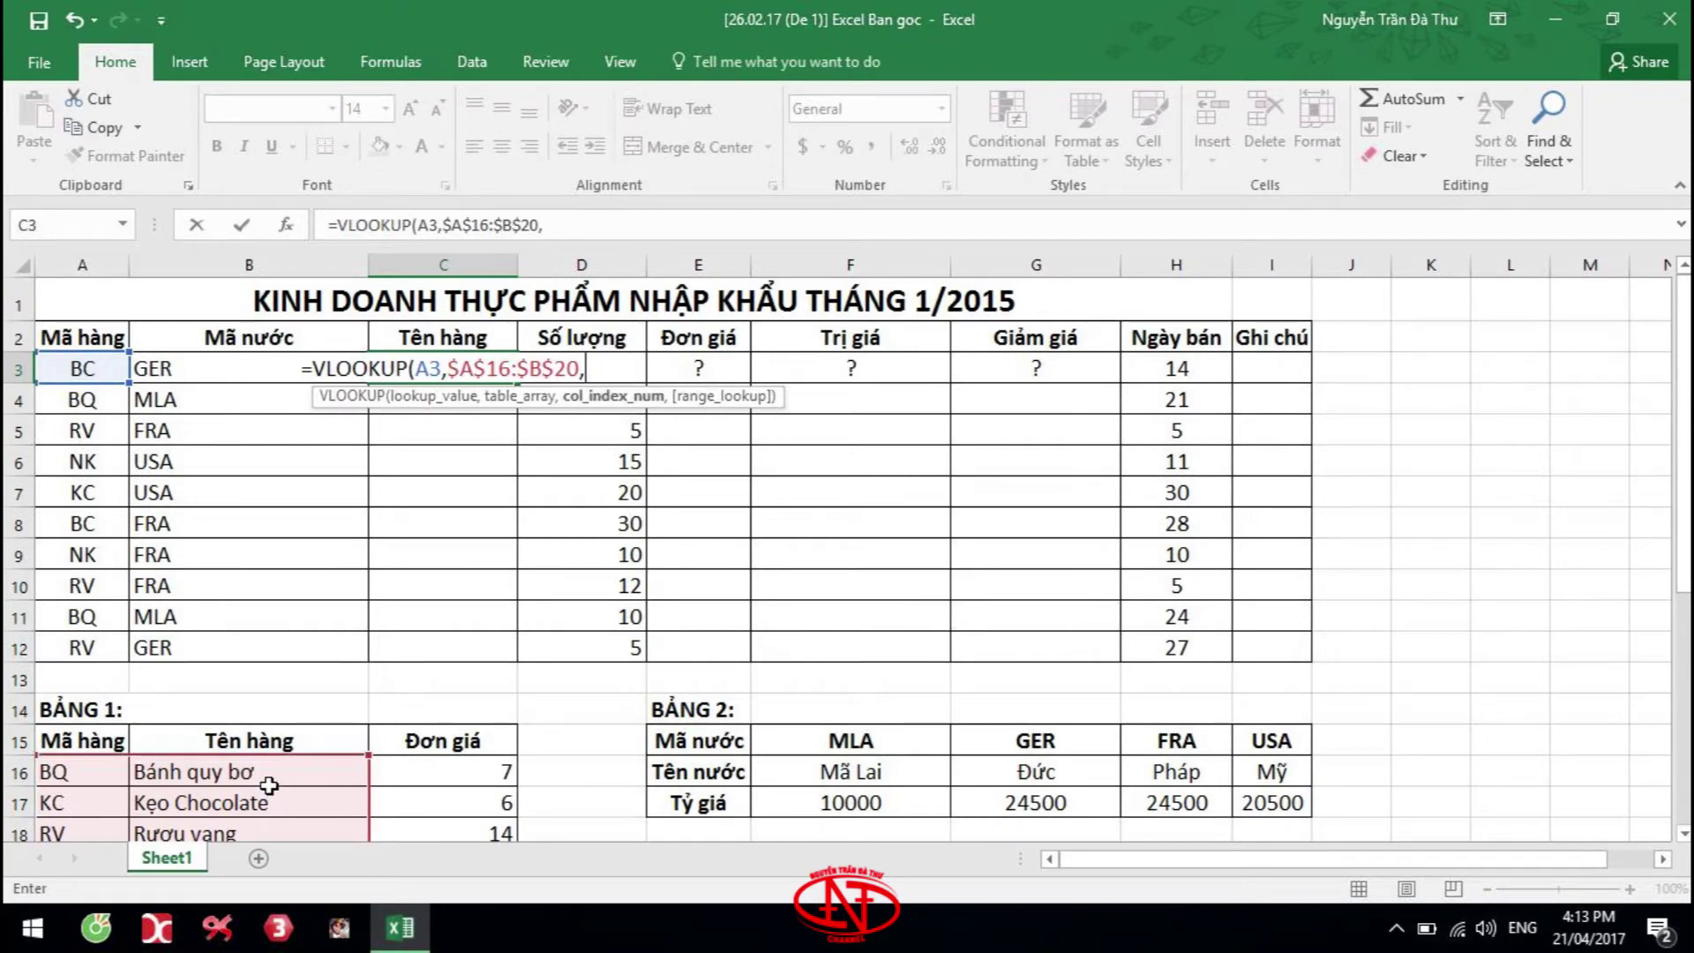
pyautogui.write('2,')
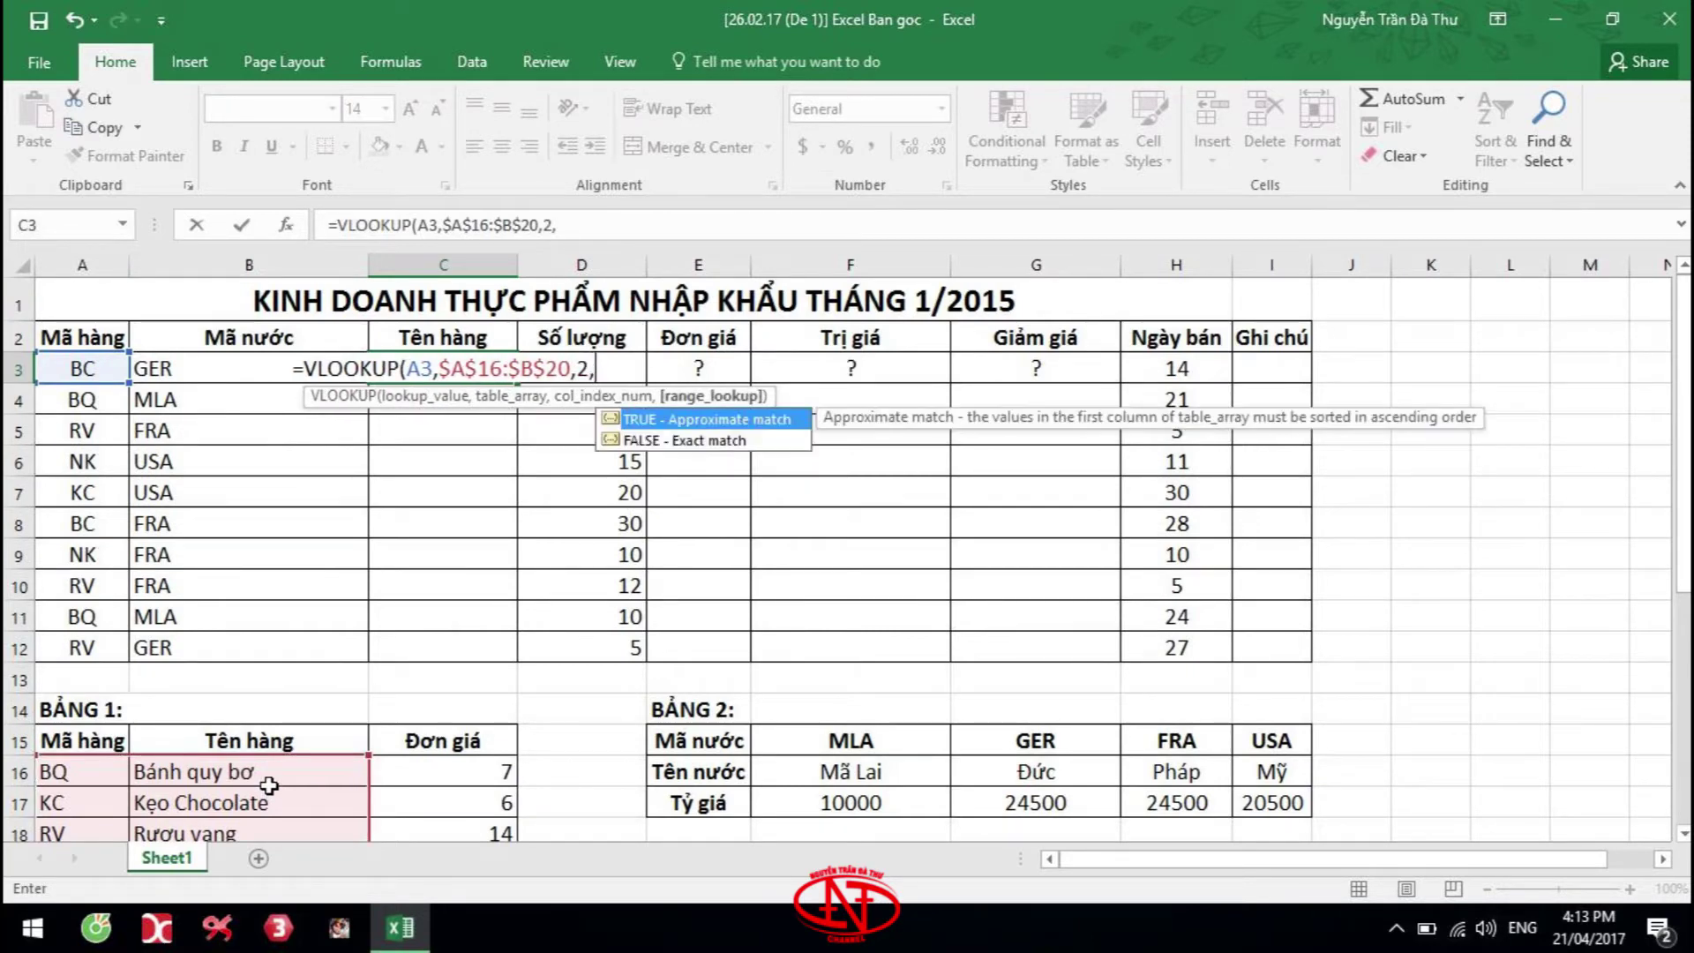
pyautogui.write('0')
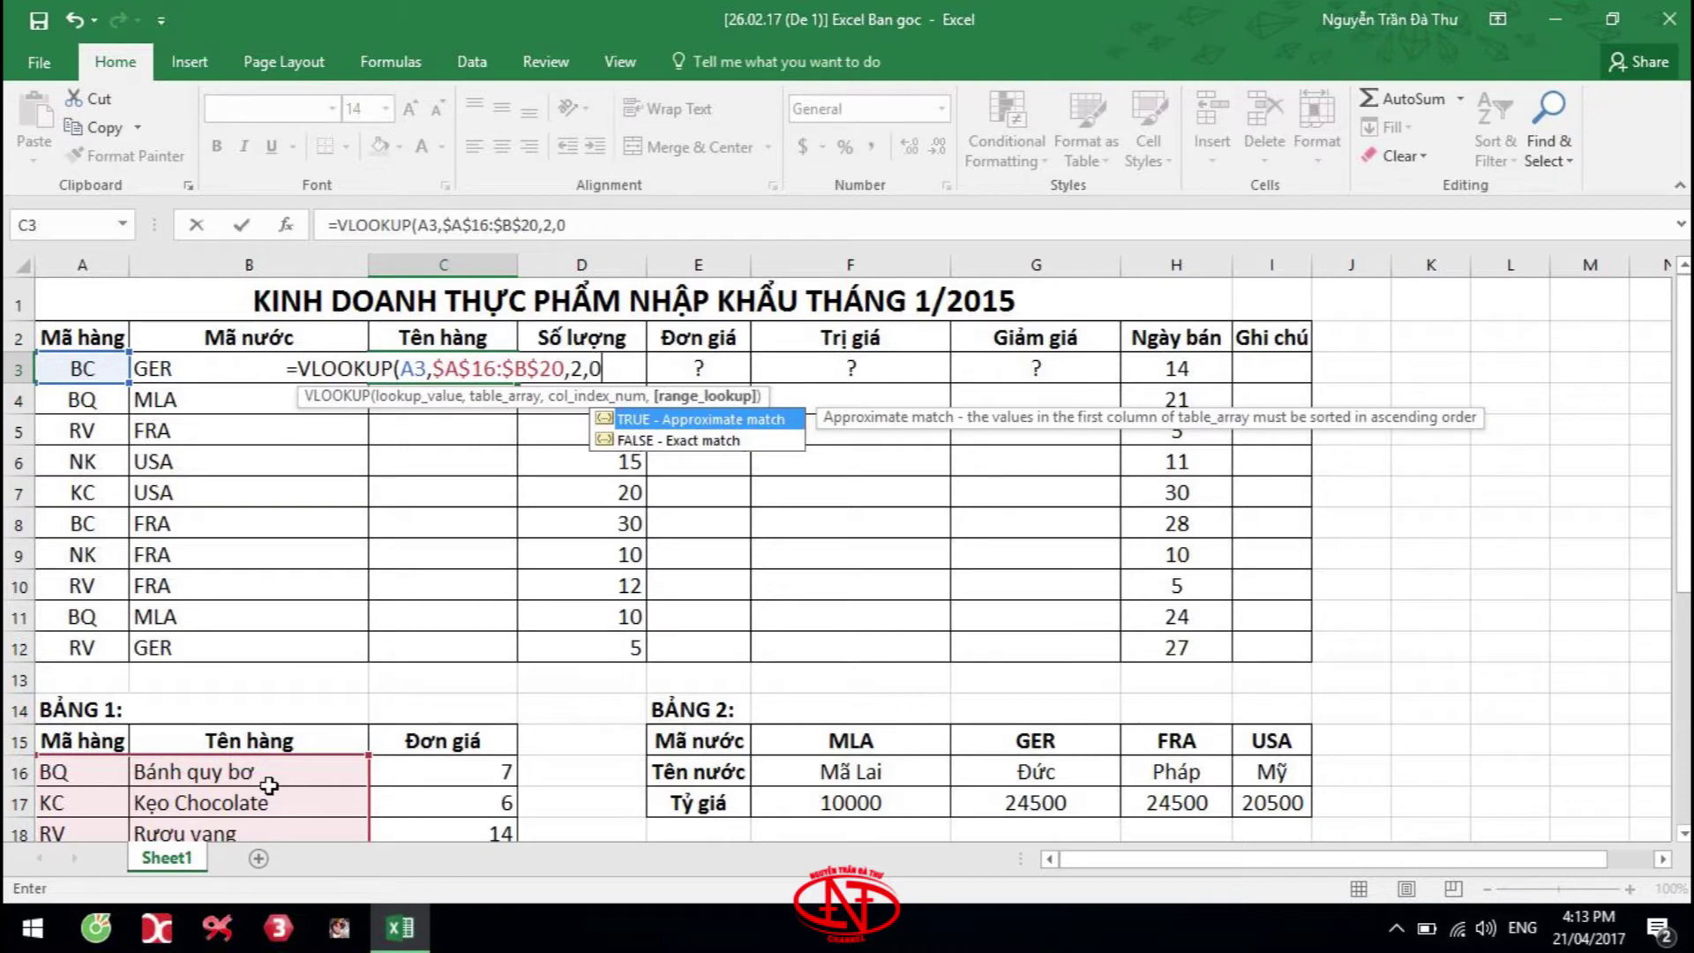
pyautogui.write(')')
pyautogui.press('Return')
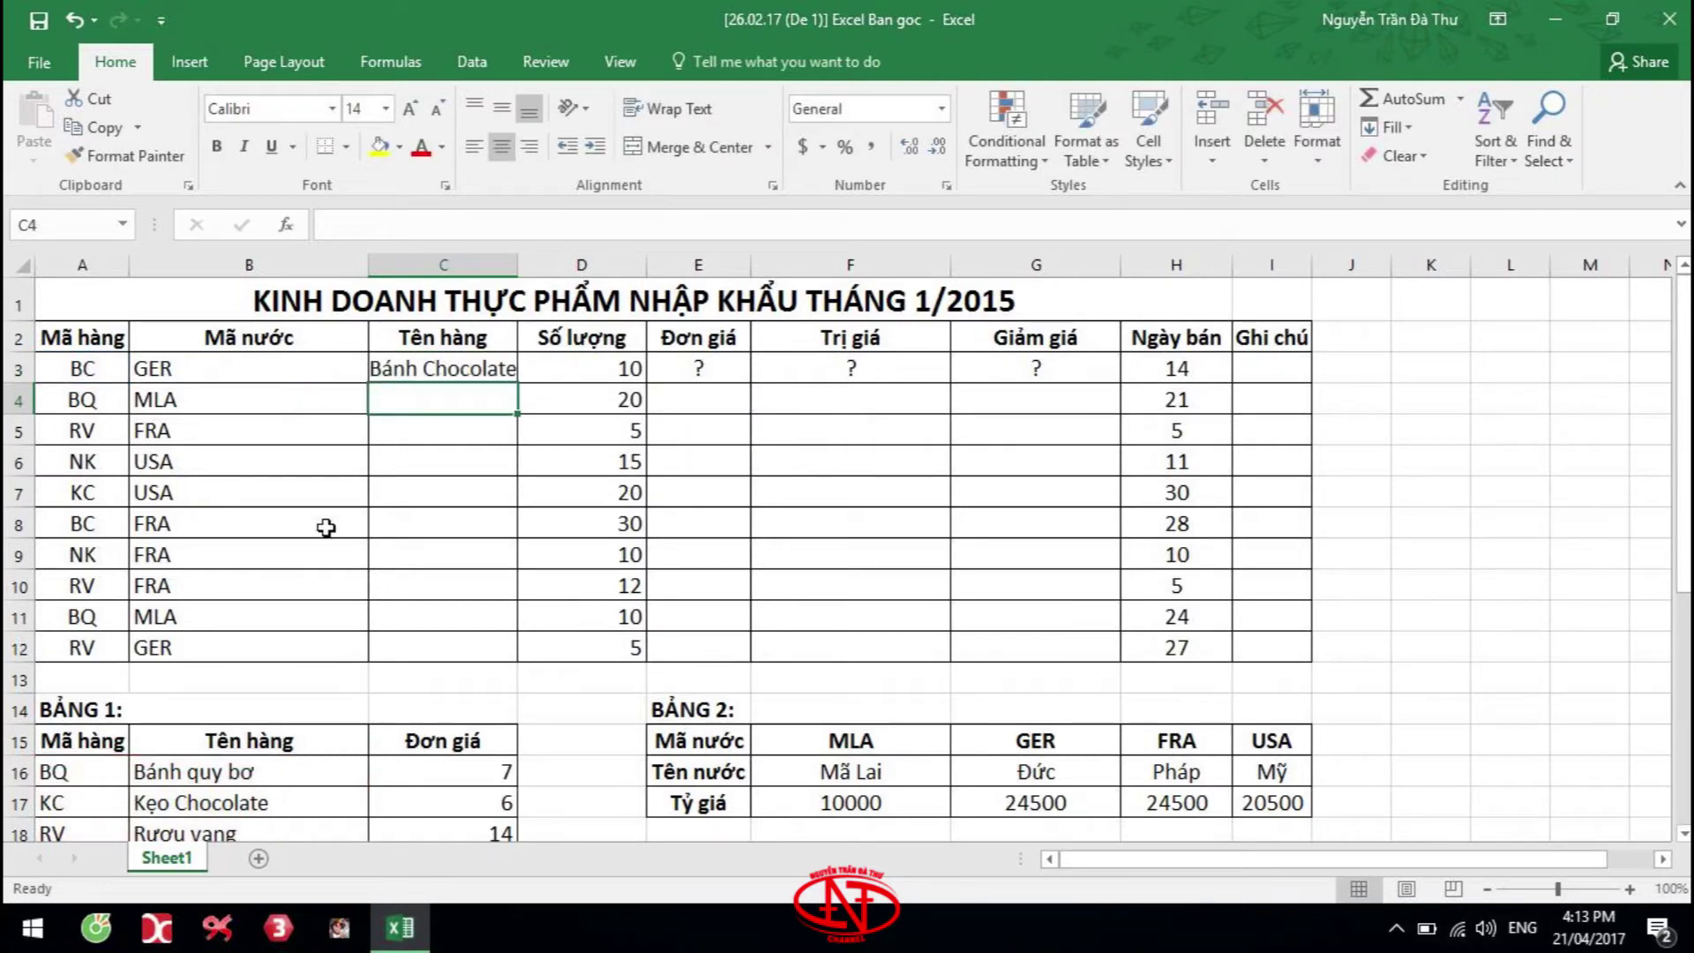
# Copy the C3 formula down to C12 and widen column C to fit the names
pyautogui.click(484, 366)
pyautogui.doubleClick(518, 385)
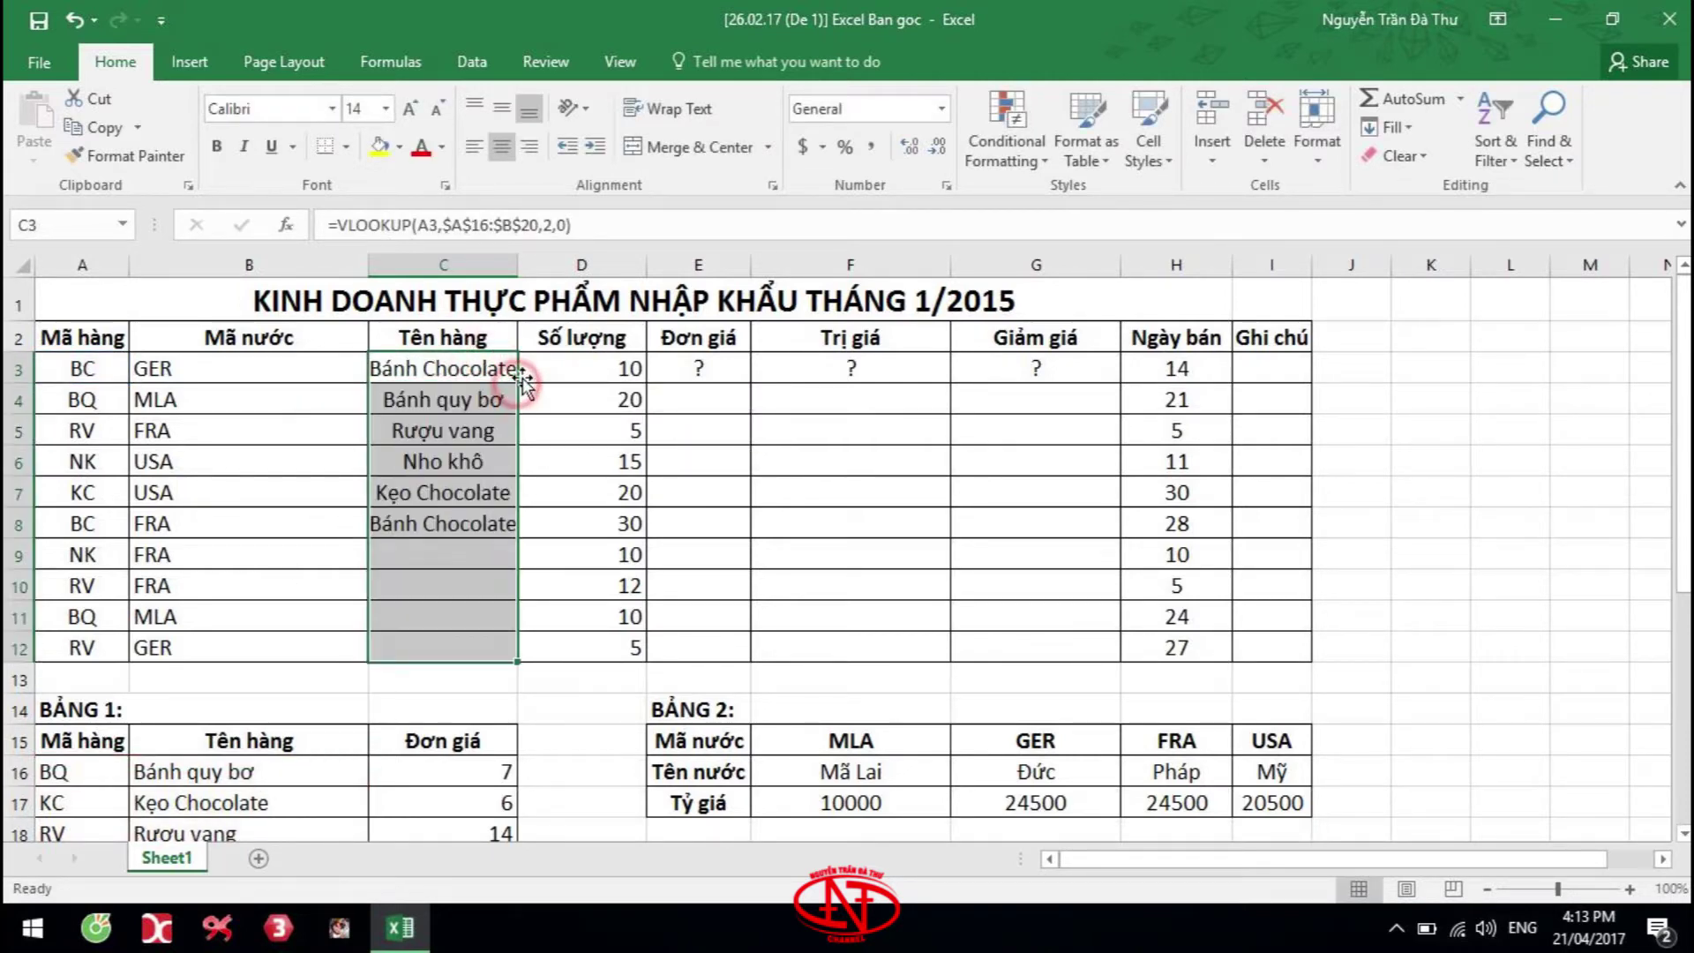
pyautogui.doubleClick(518, 264)
pyautogui.scroll(-1, 543, 538)
# Review the unit-price requirement and the unit prices listed in Bảng 1
pyautogui.scroll(-3, 543, 538)
pyautogui.moveTo(42, 602); pyautogui.dragTo(490, 600)
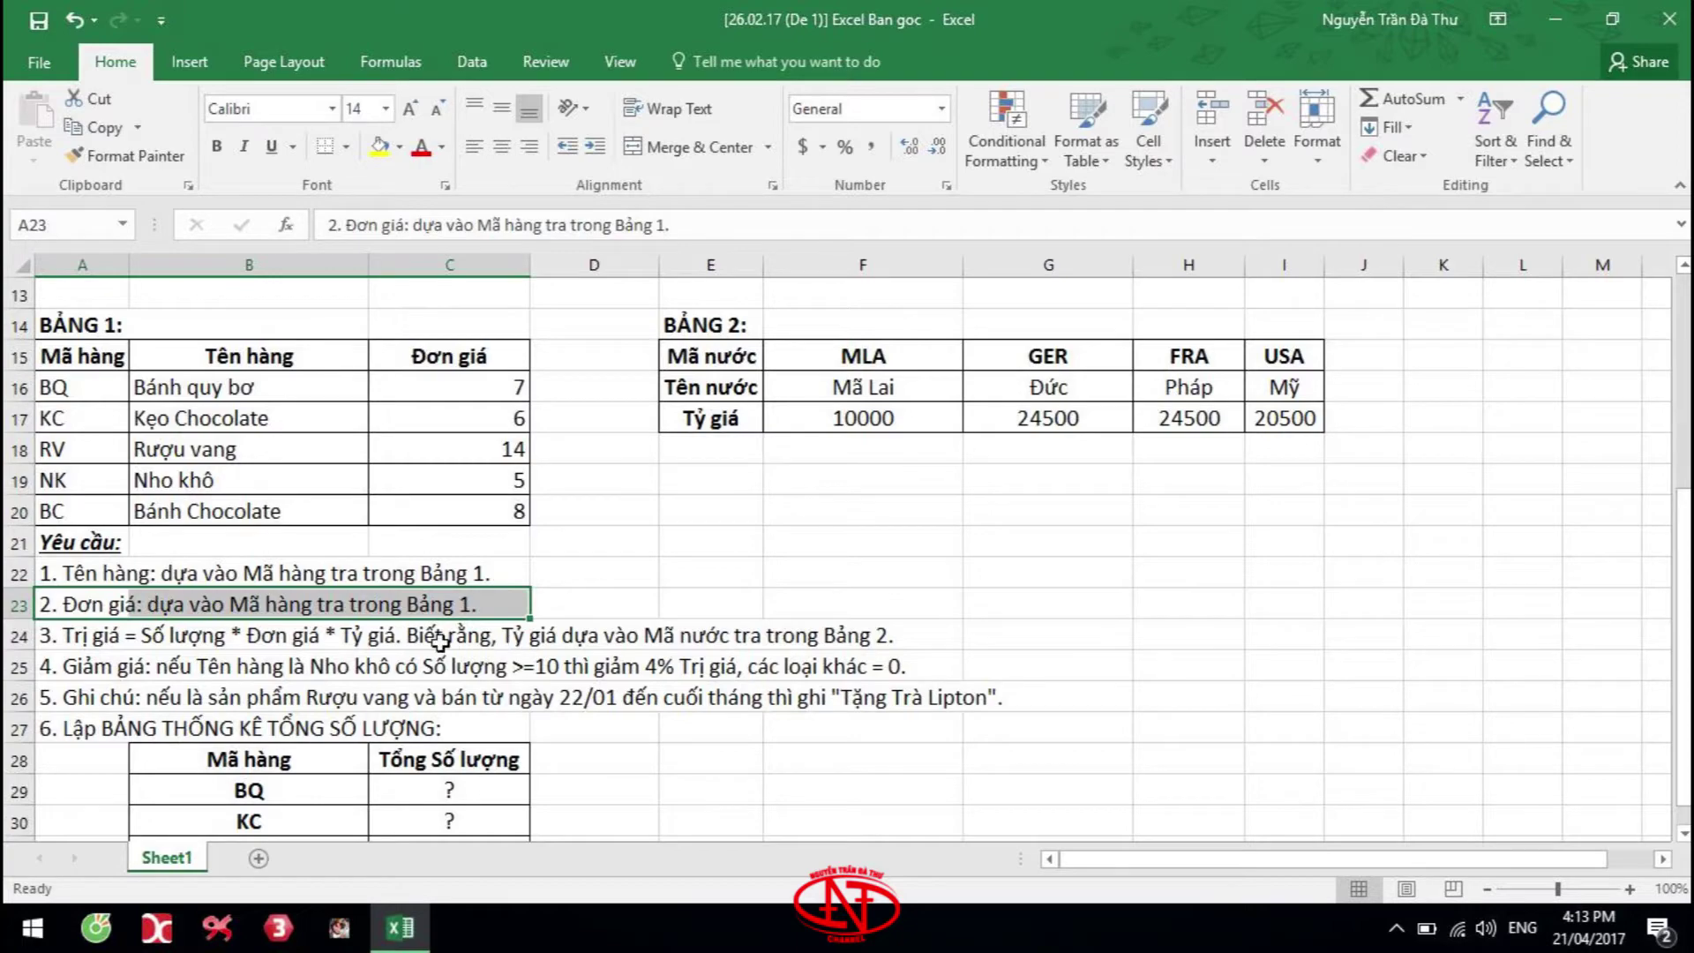
pyautogui.scroll(4, 449, 649)
pyautogui.scroll(-1, 581, 496)
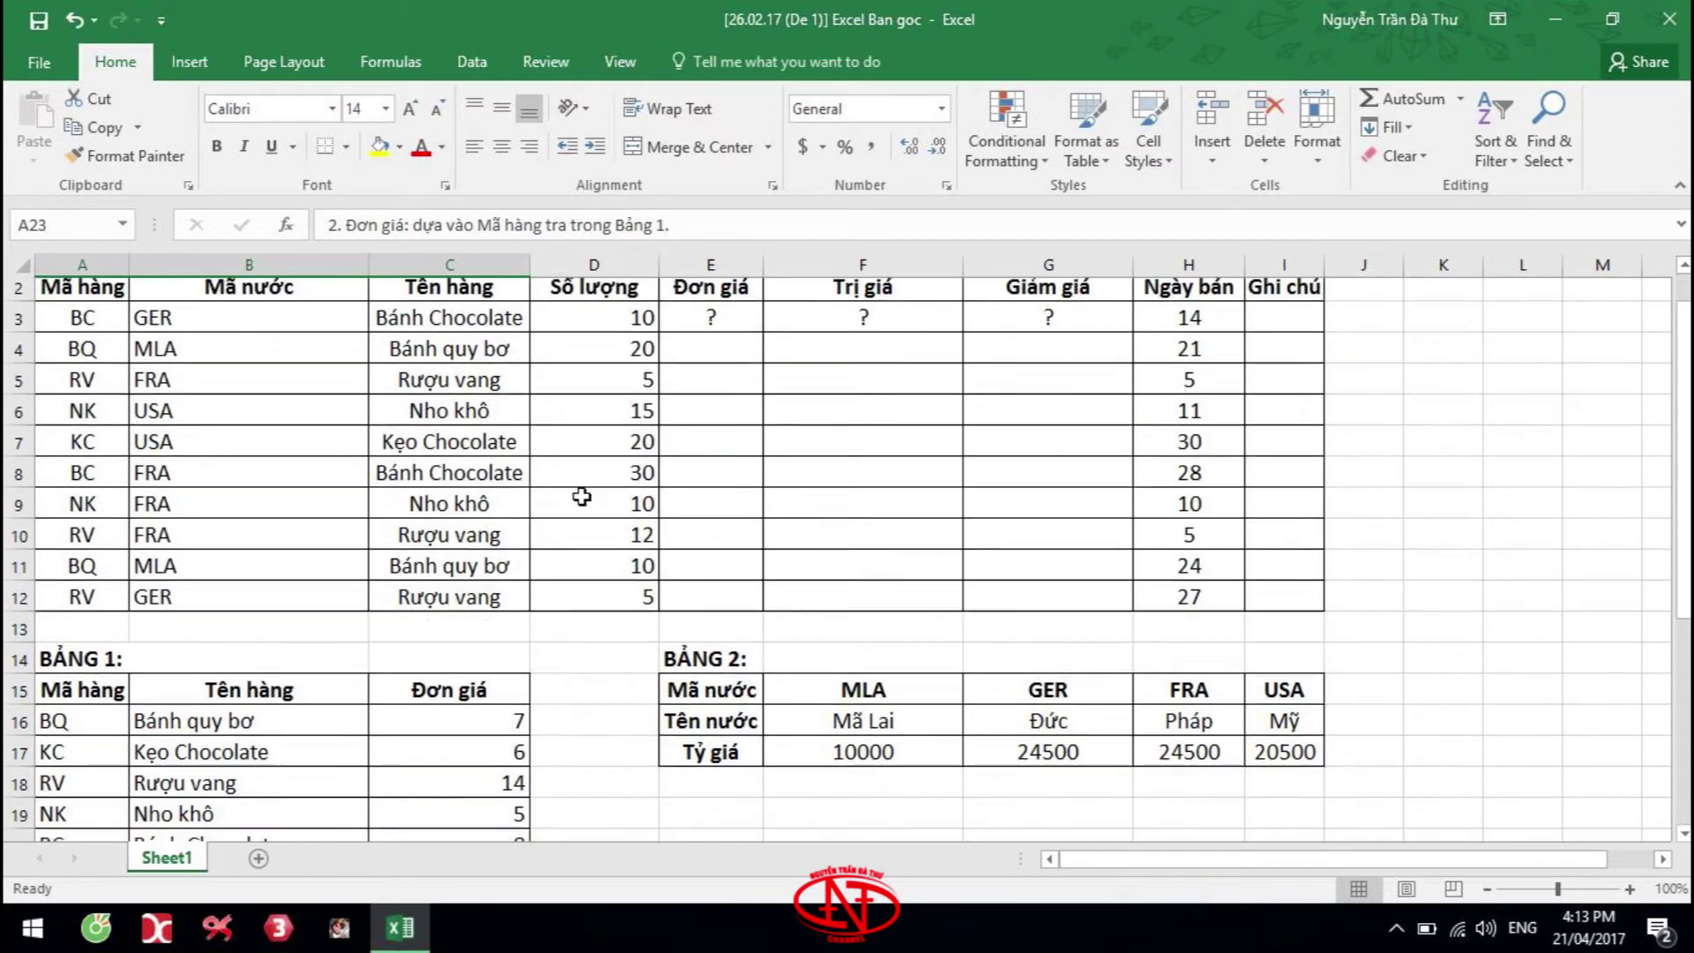
pyautogui.scroll(-2, 582, 496)
pyautogui.moveTo(519, 574); pyautogui.dragTo(498, 684)
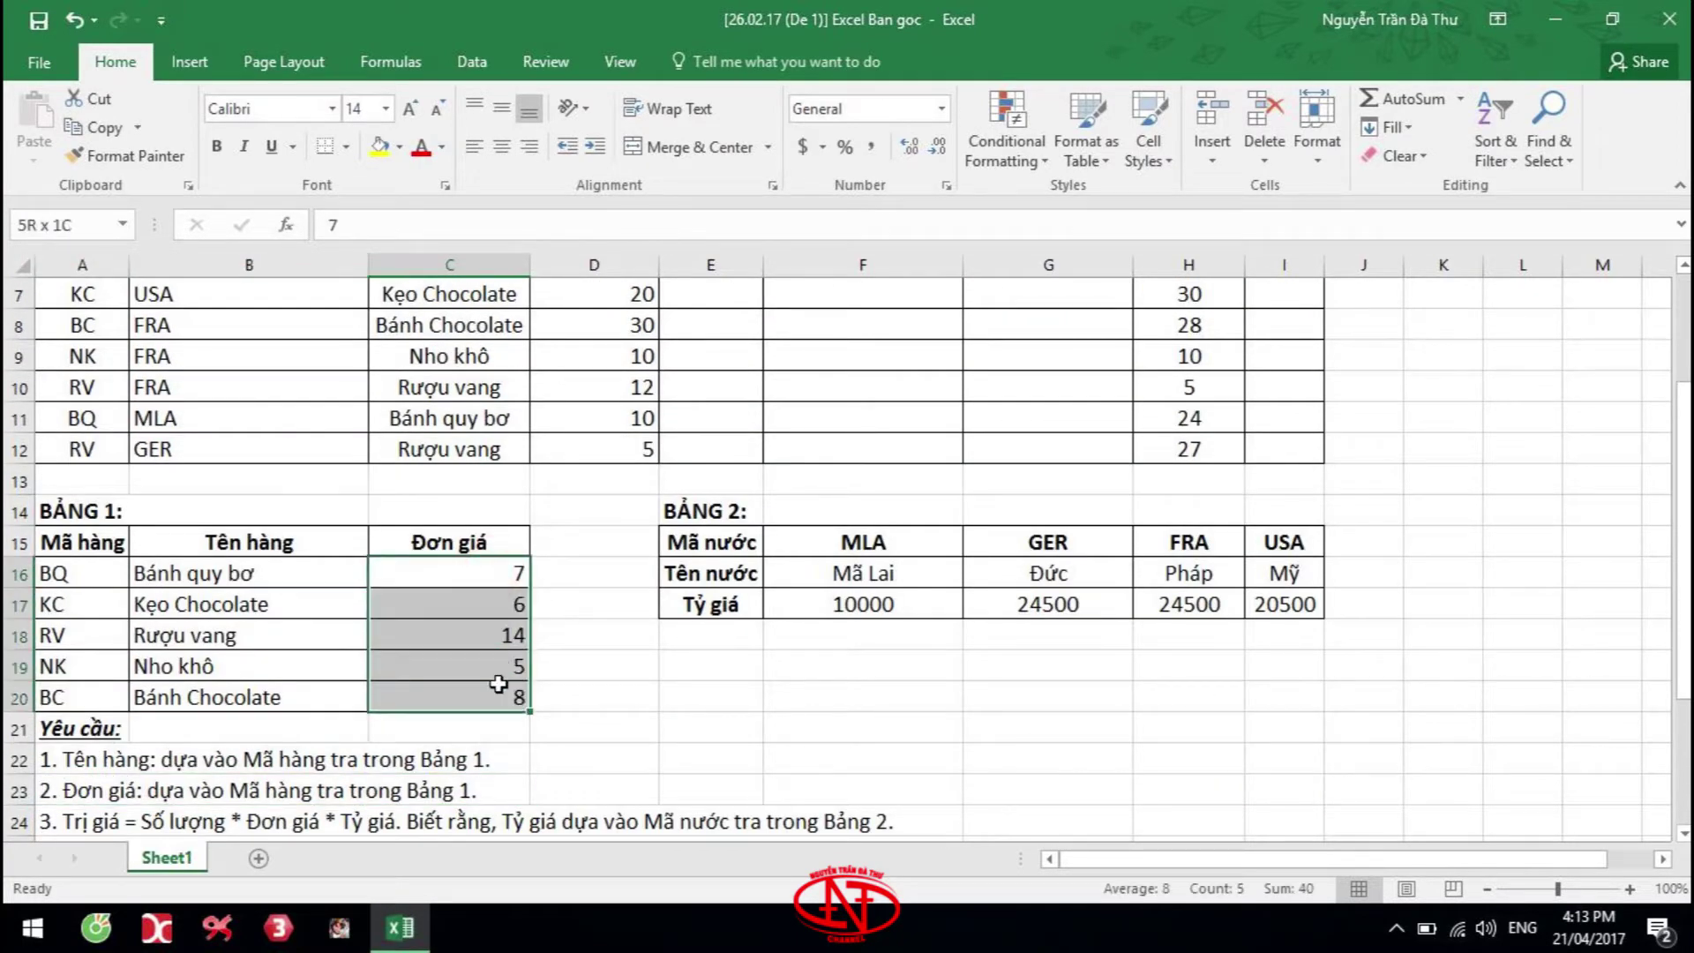
pyautogui.scroll(2, 499, 671)
# Enter =VLOOKUP(A3,$A$16:$C$20,3,0) in E3 and copy it down to E12
pyautogui.click(713, 369)
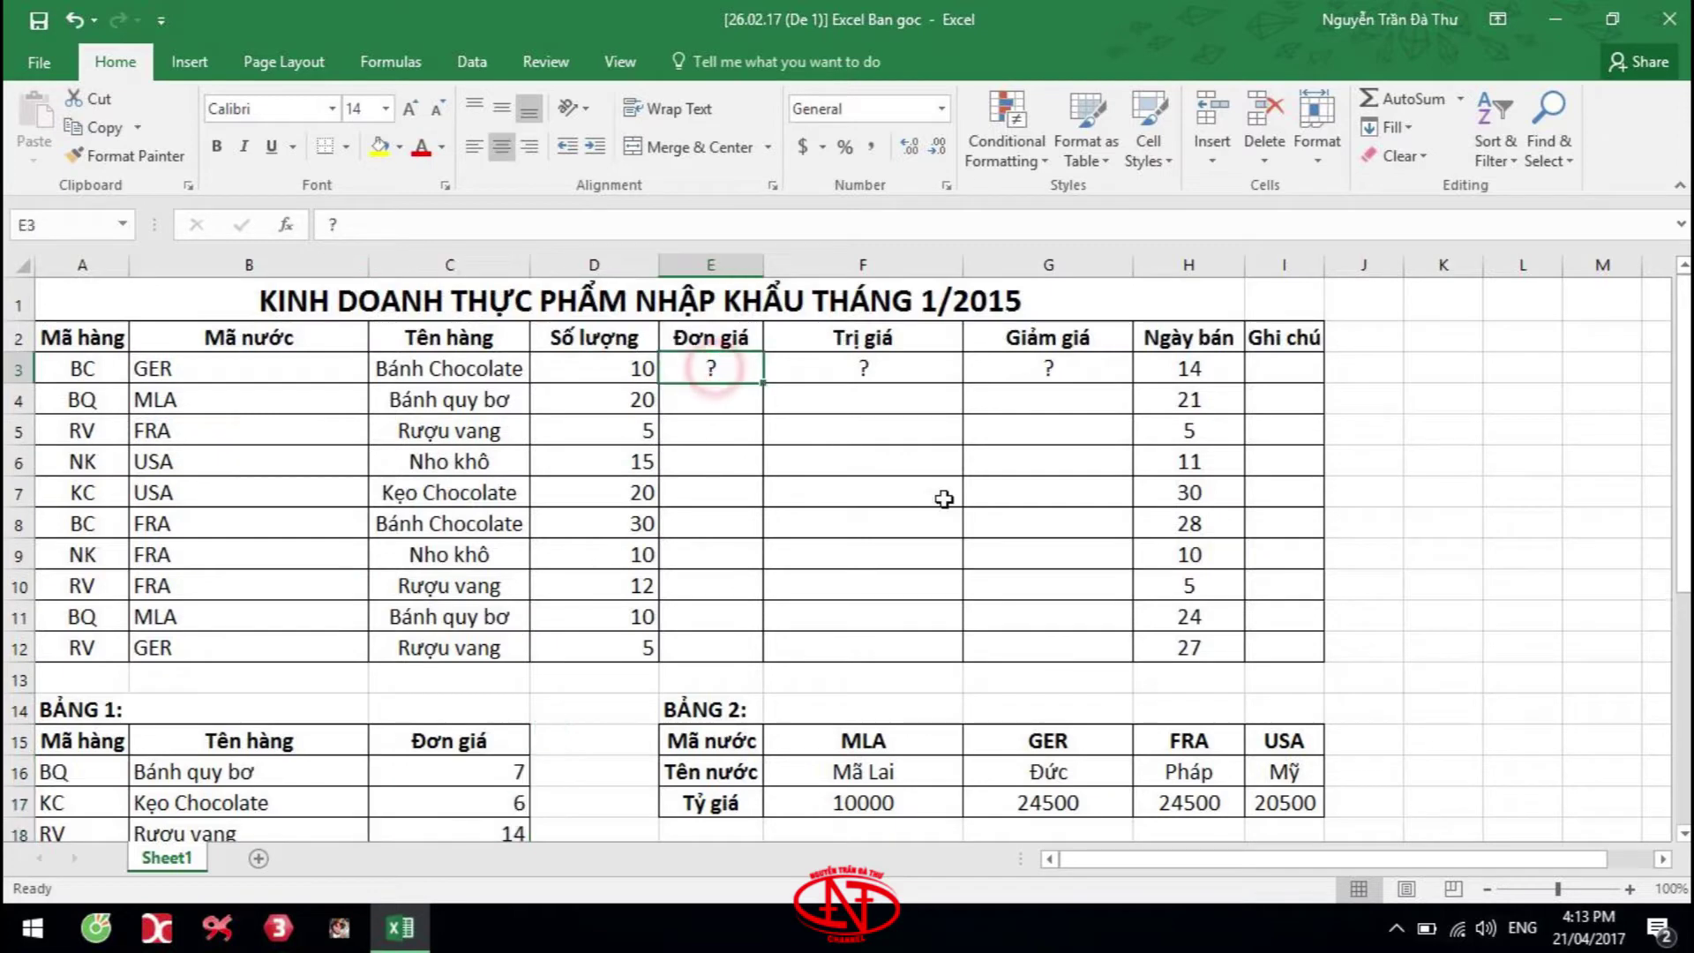
pyautogui.write('=v')
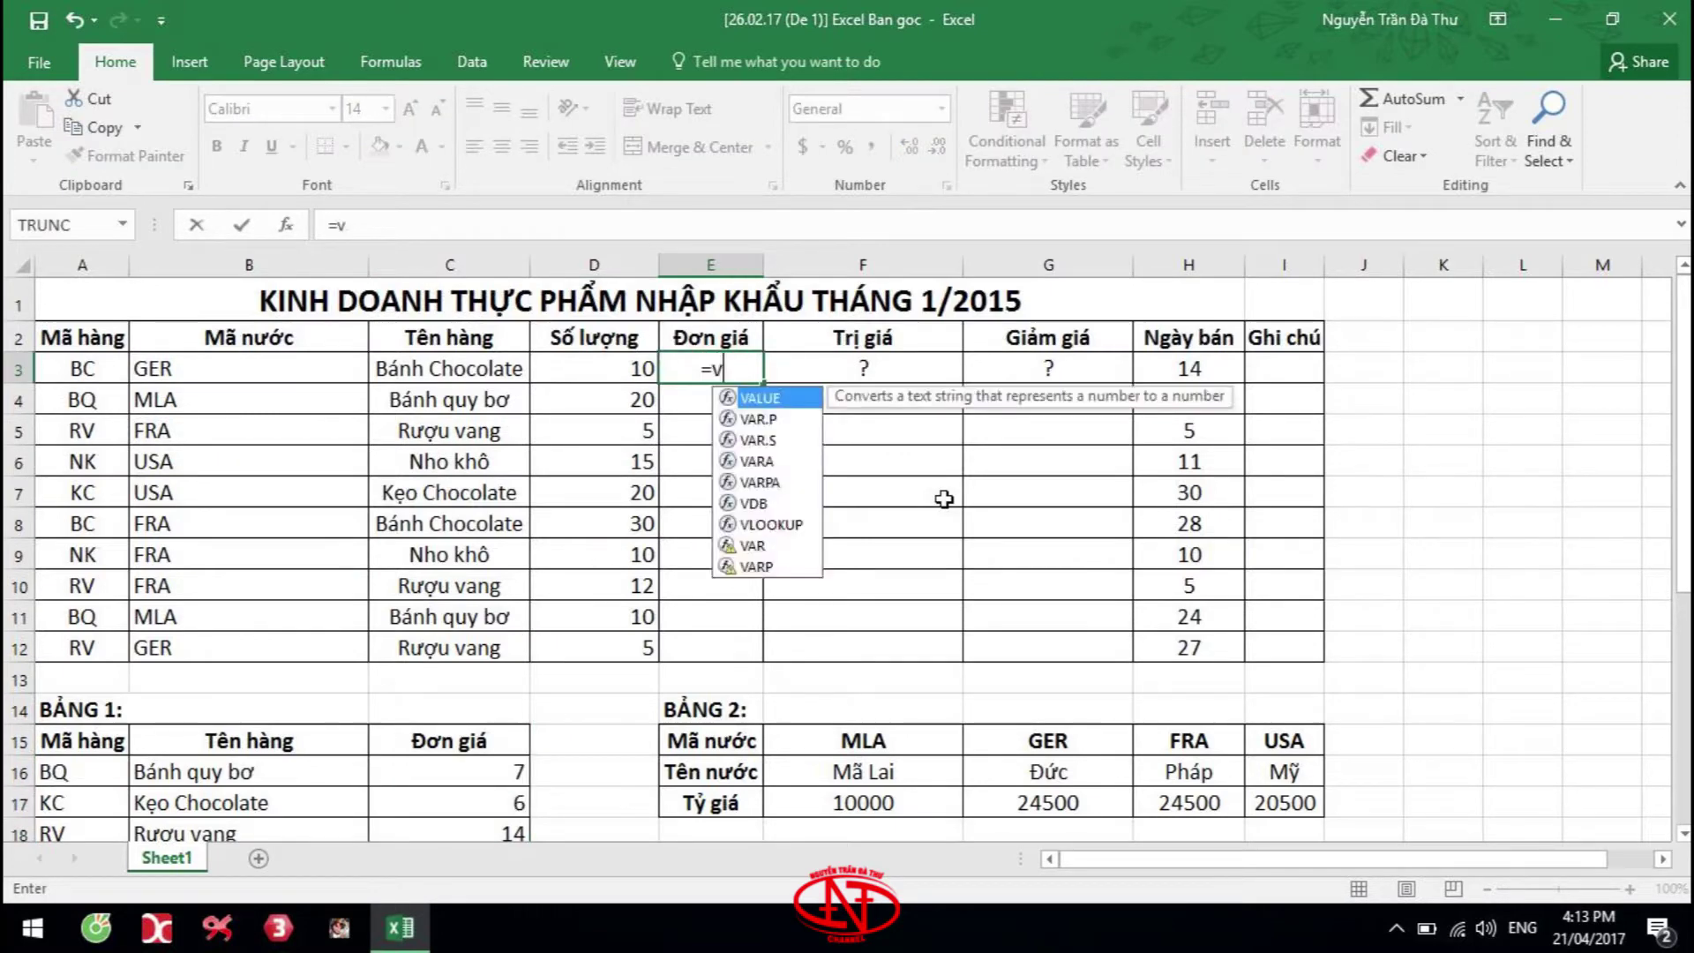
pyautogui.write('l')
pyautogui.press('Tab')
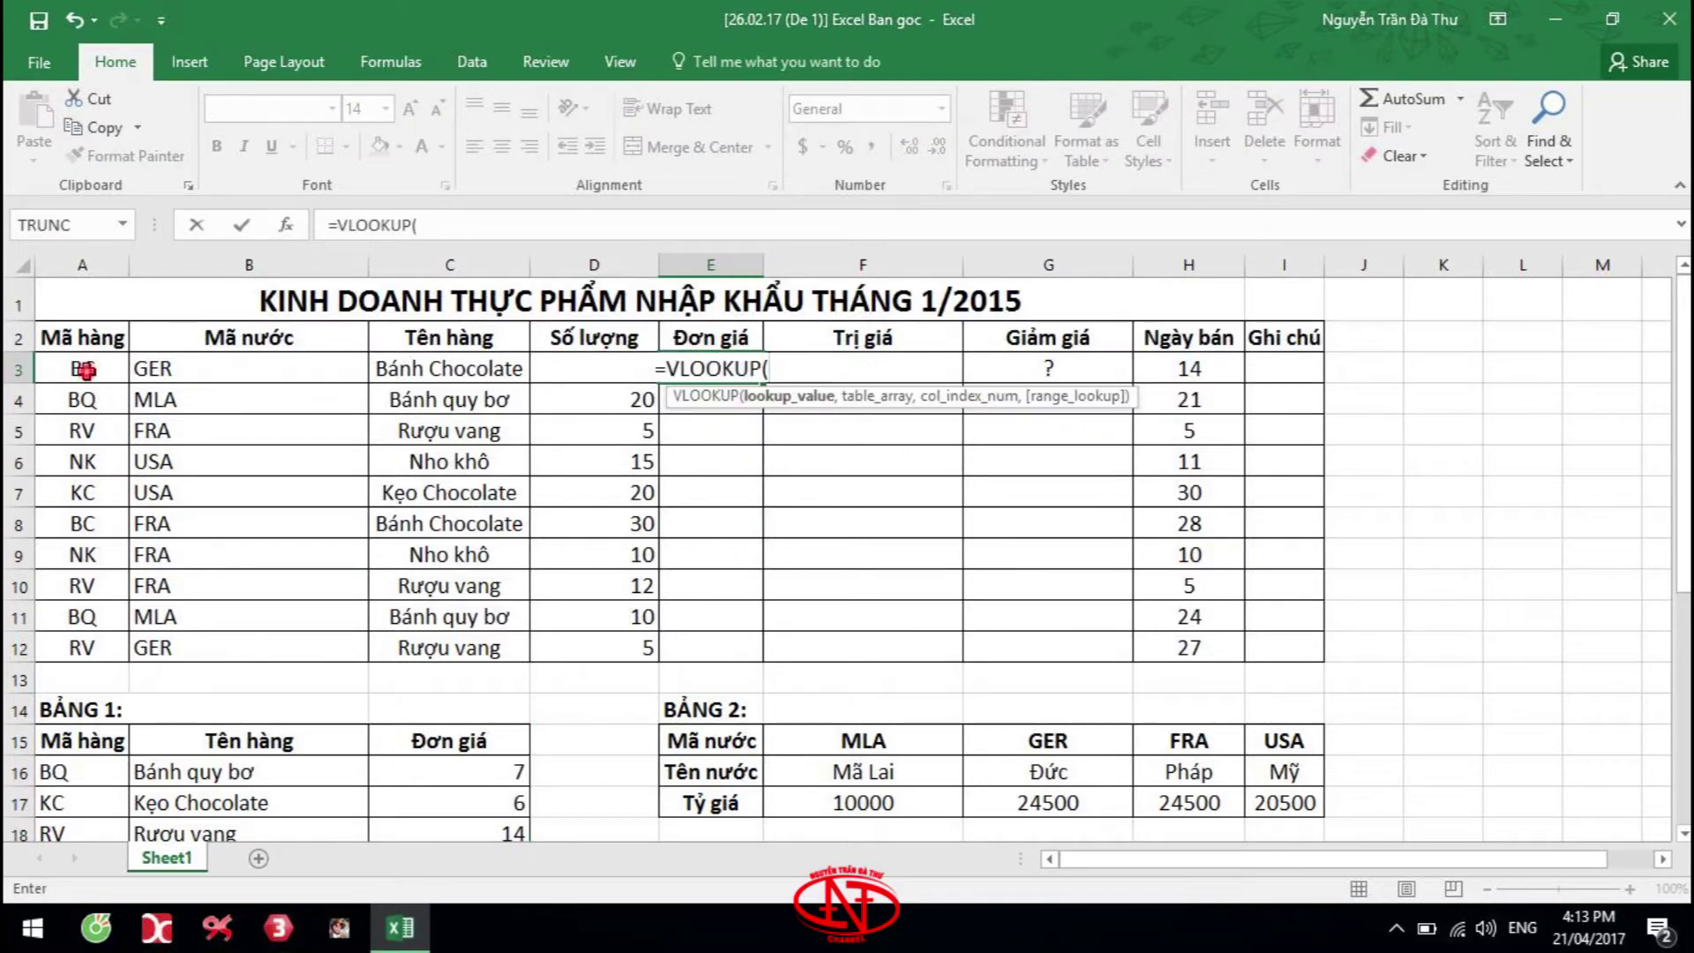
pyautogui.click(83, 370)
pyautogui.write(',')
pyautogui.scroll(-1, 186, 516)
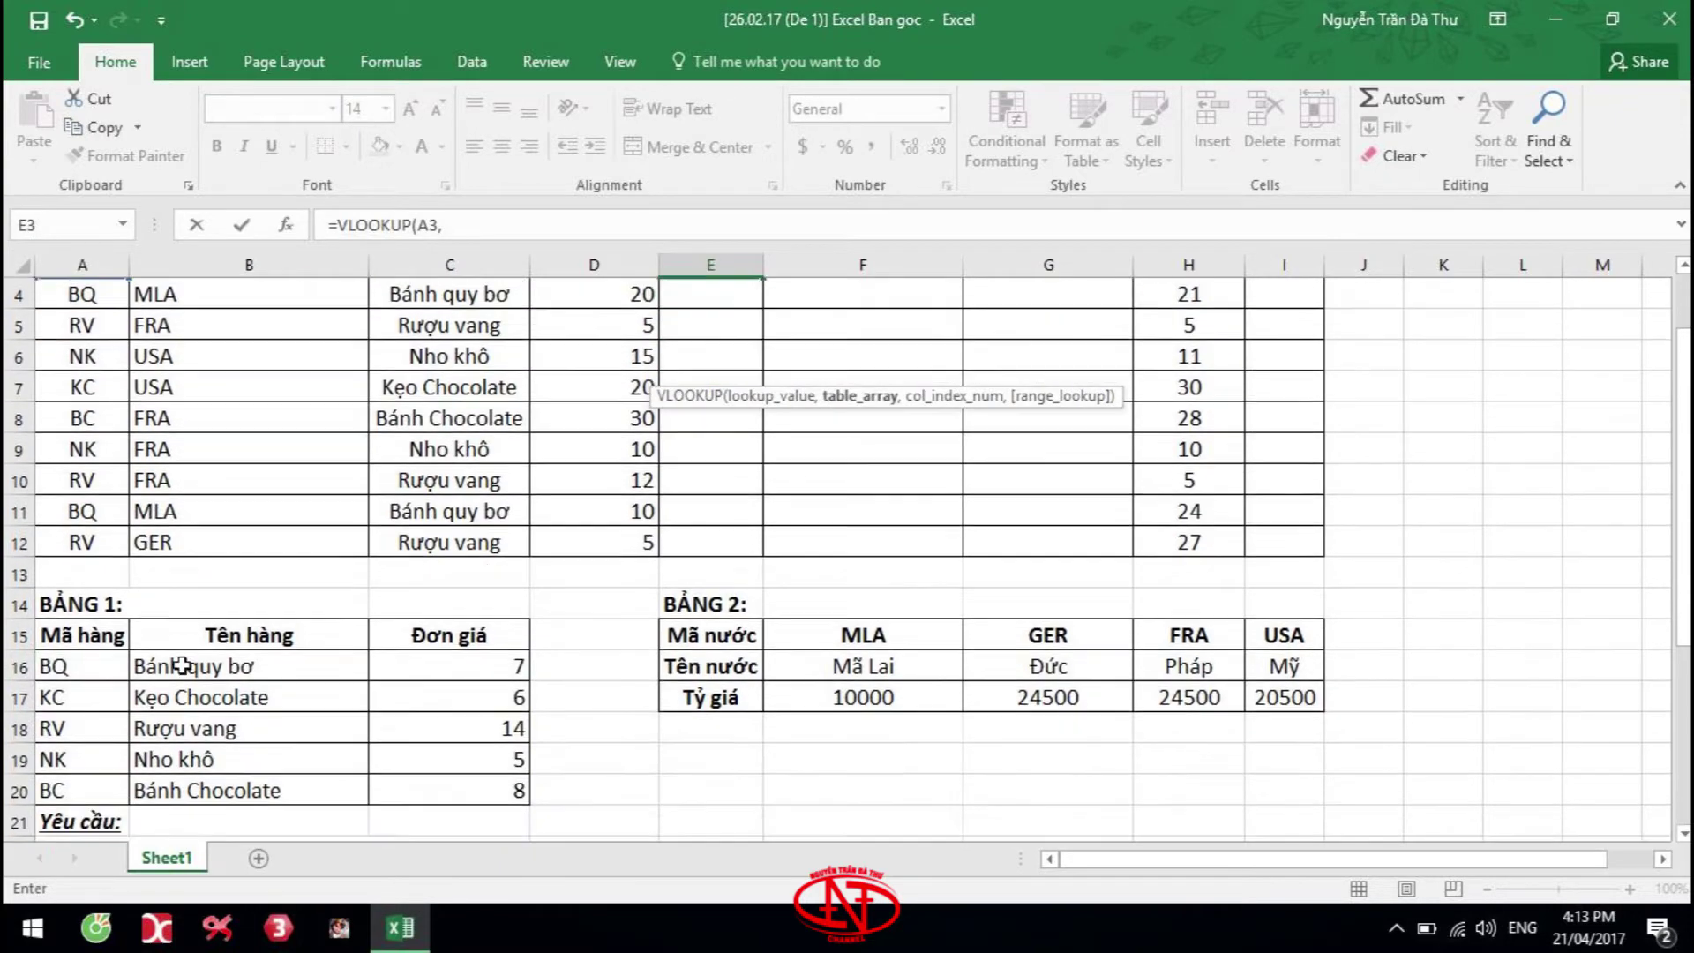
pyautogui.scroll(-1, 180, 662)
pyautogui.moveTo(81, 569); pyautogui.dragTo(452, 706)
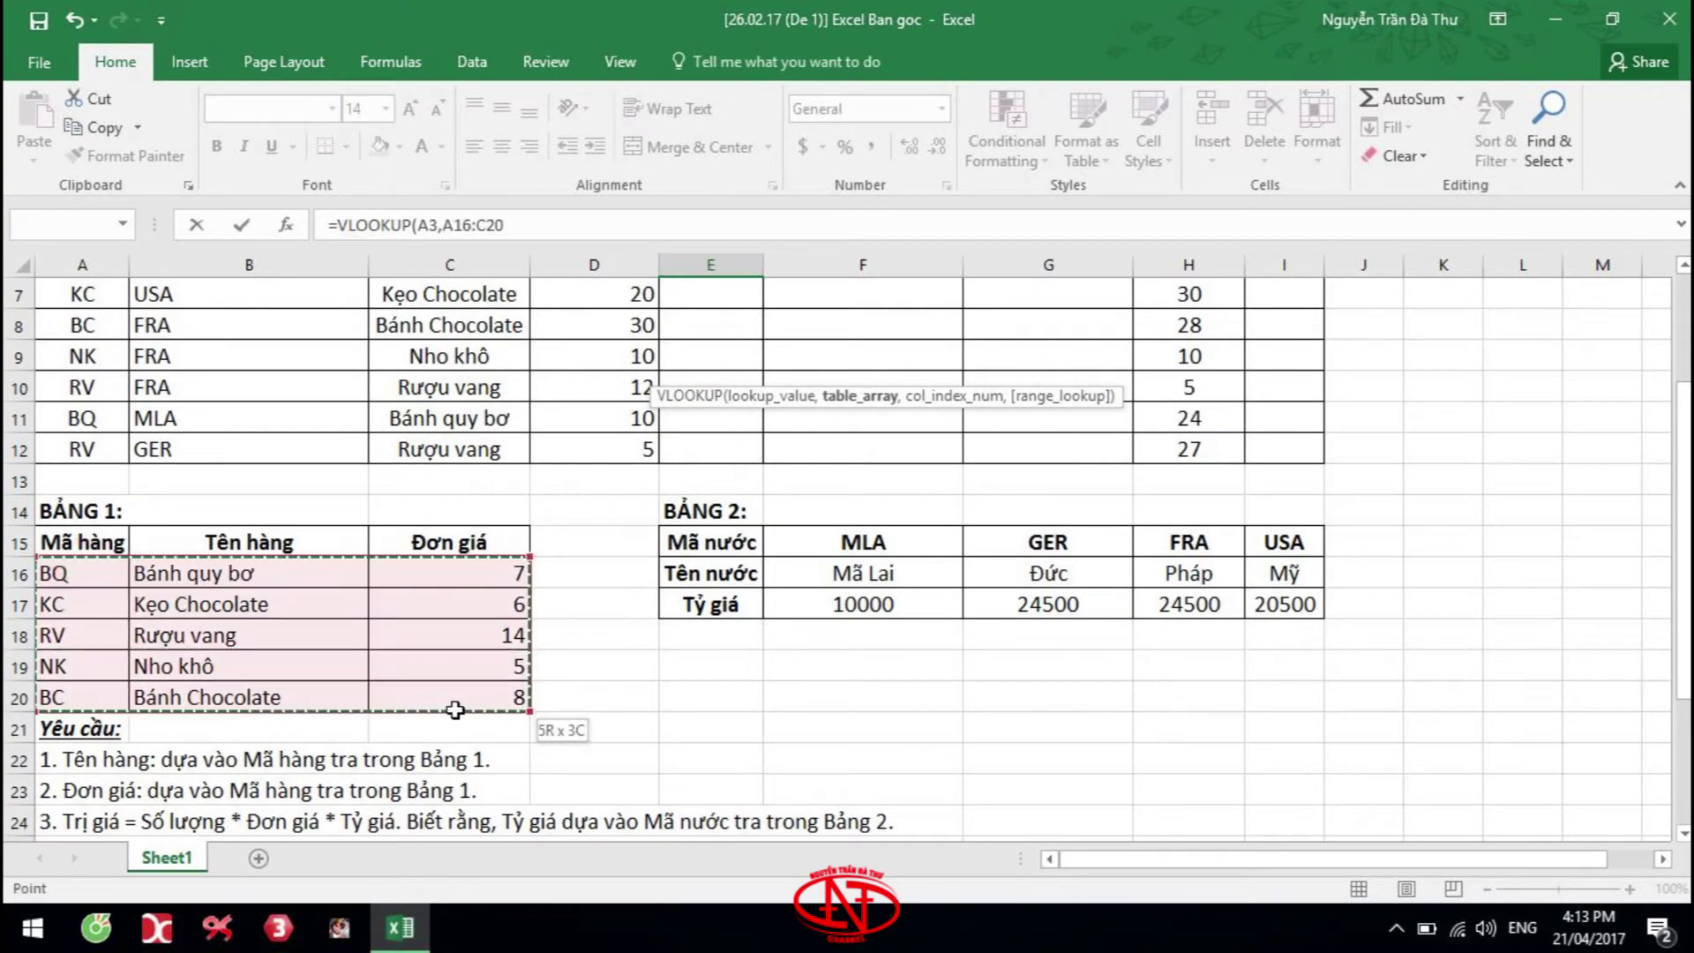
pyautogui.press('F4')
pyautogui.scroll(2, 490, 626)
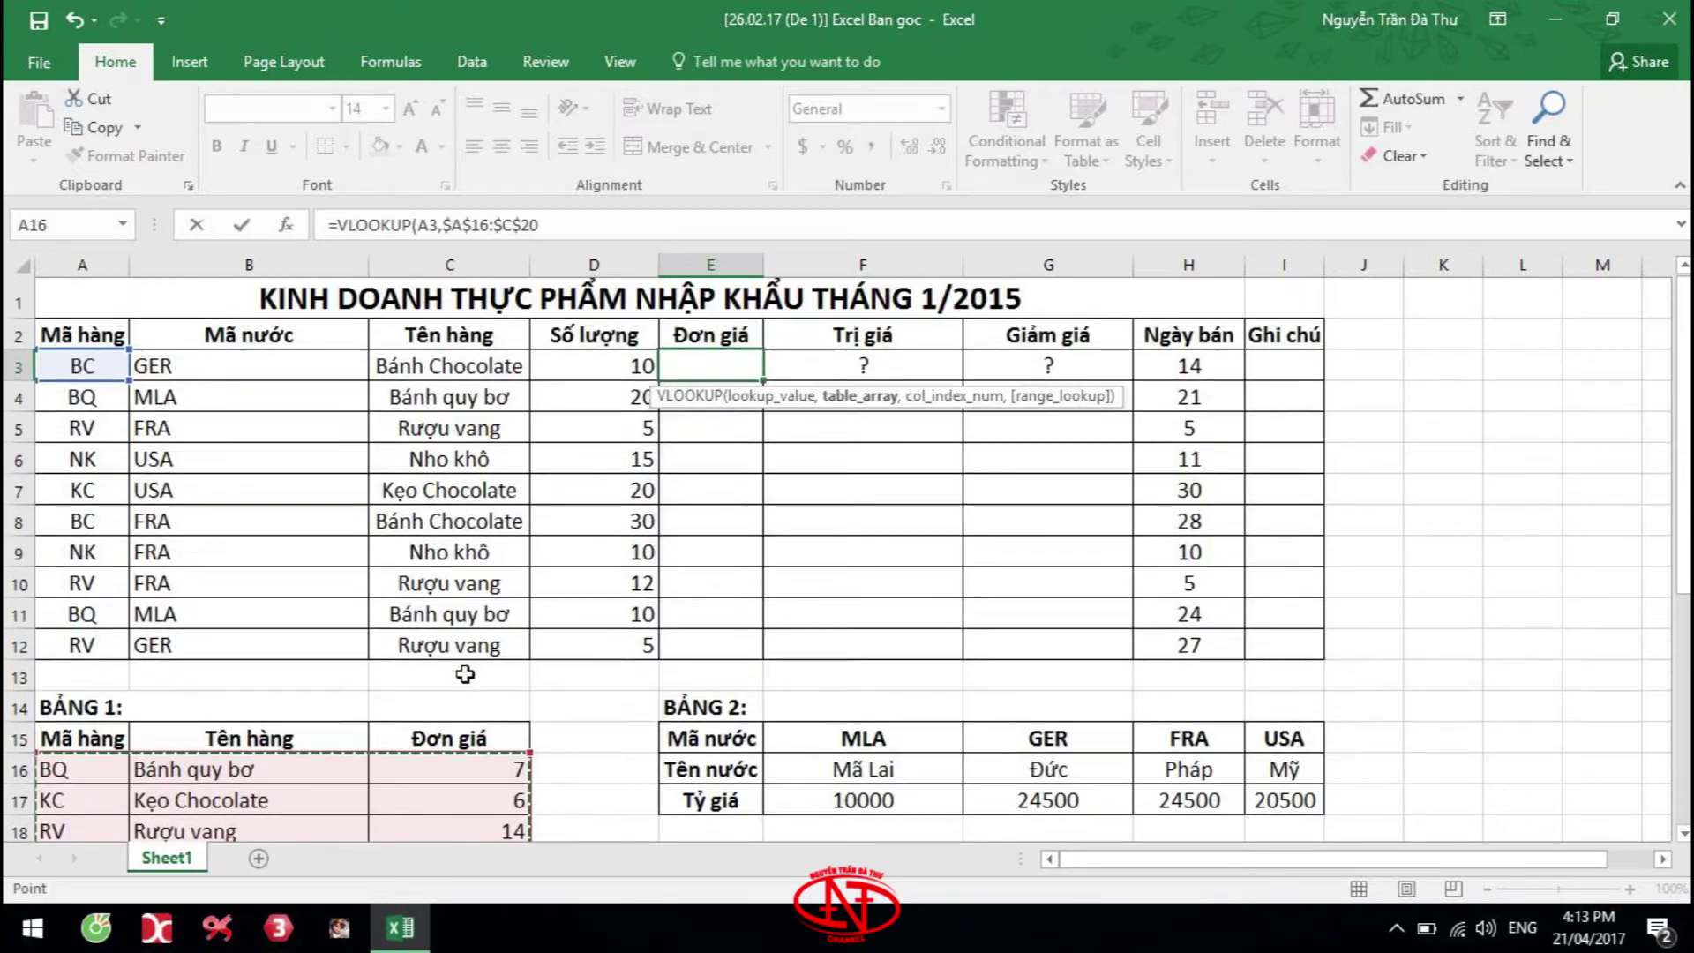
pyautogui.write(',')
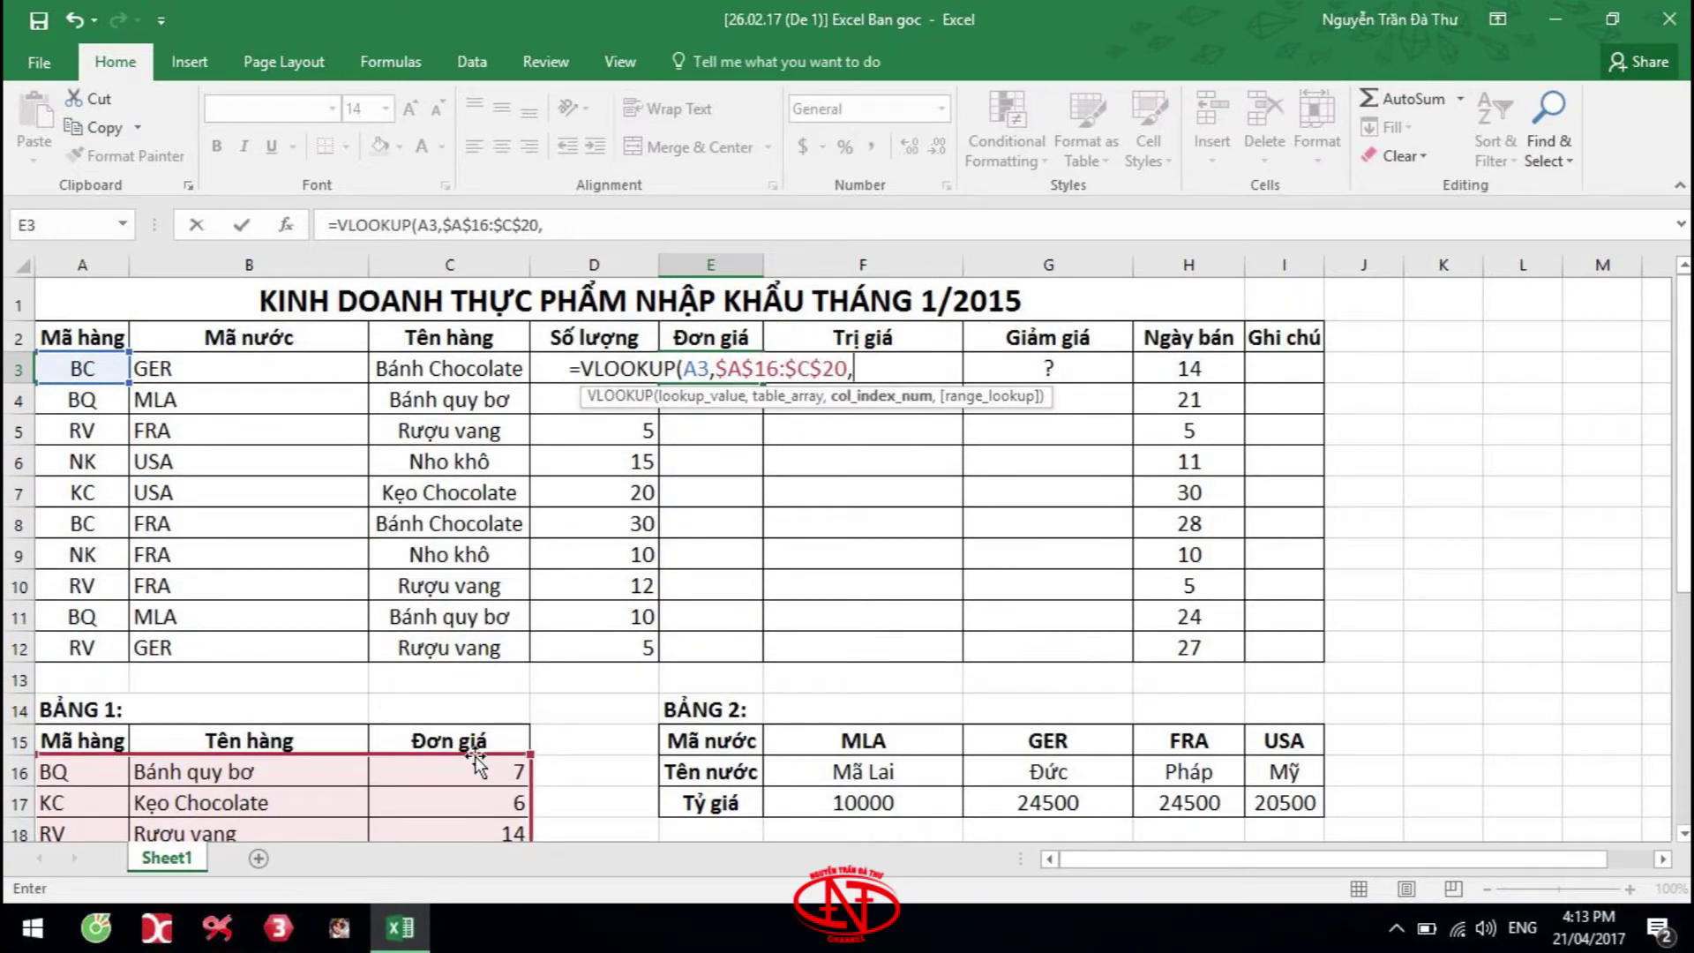
pyautogui.write('3,')
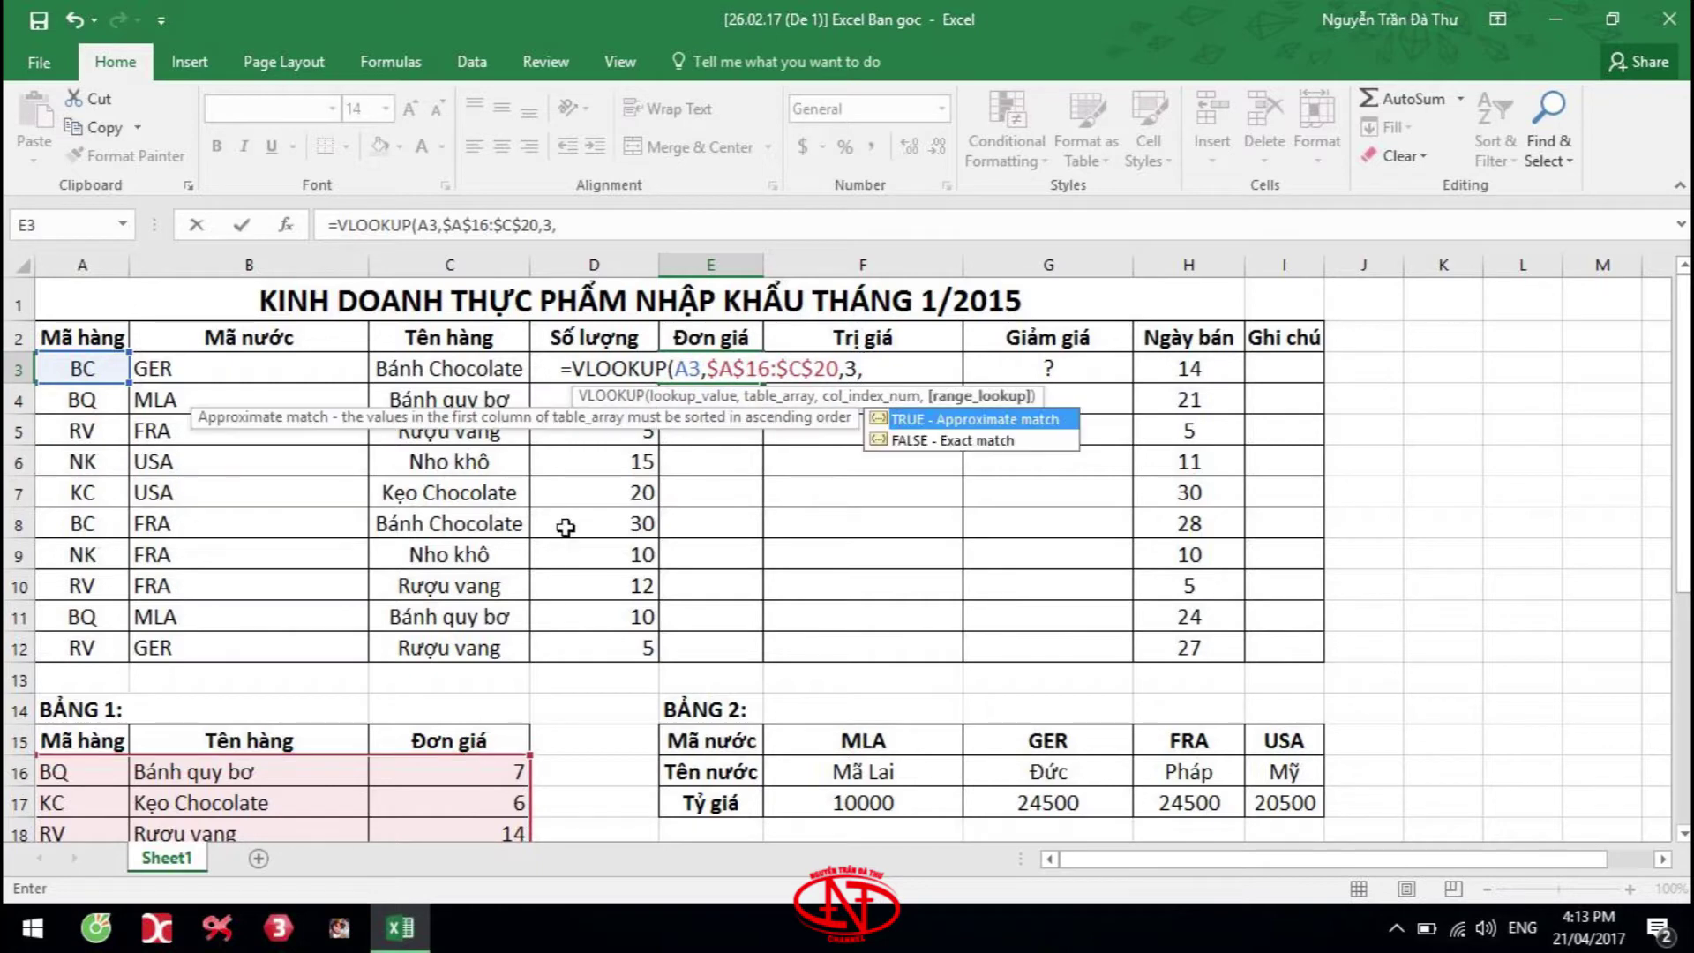
pyautogui.write('0)')
pyautogui.press('Return')
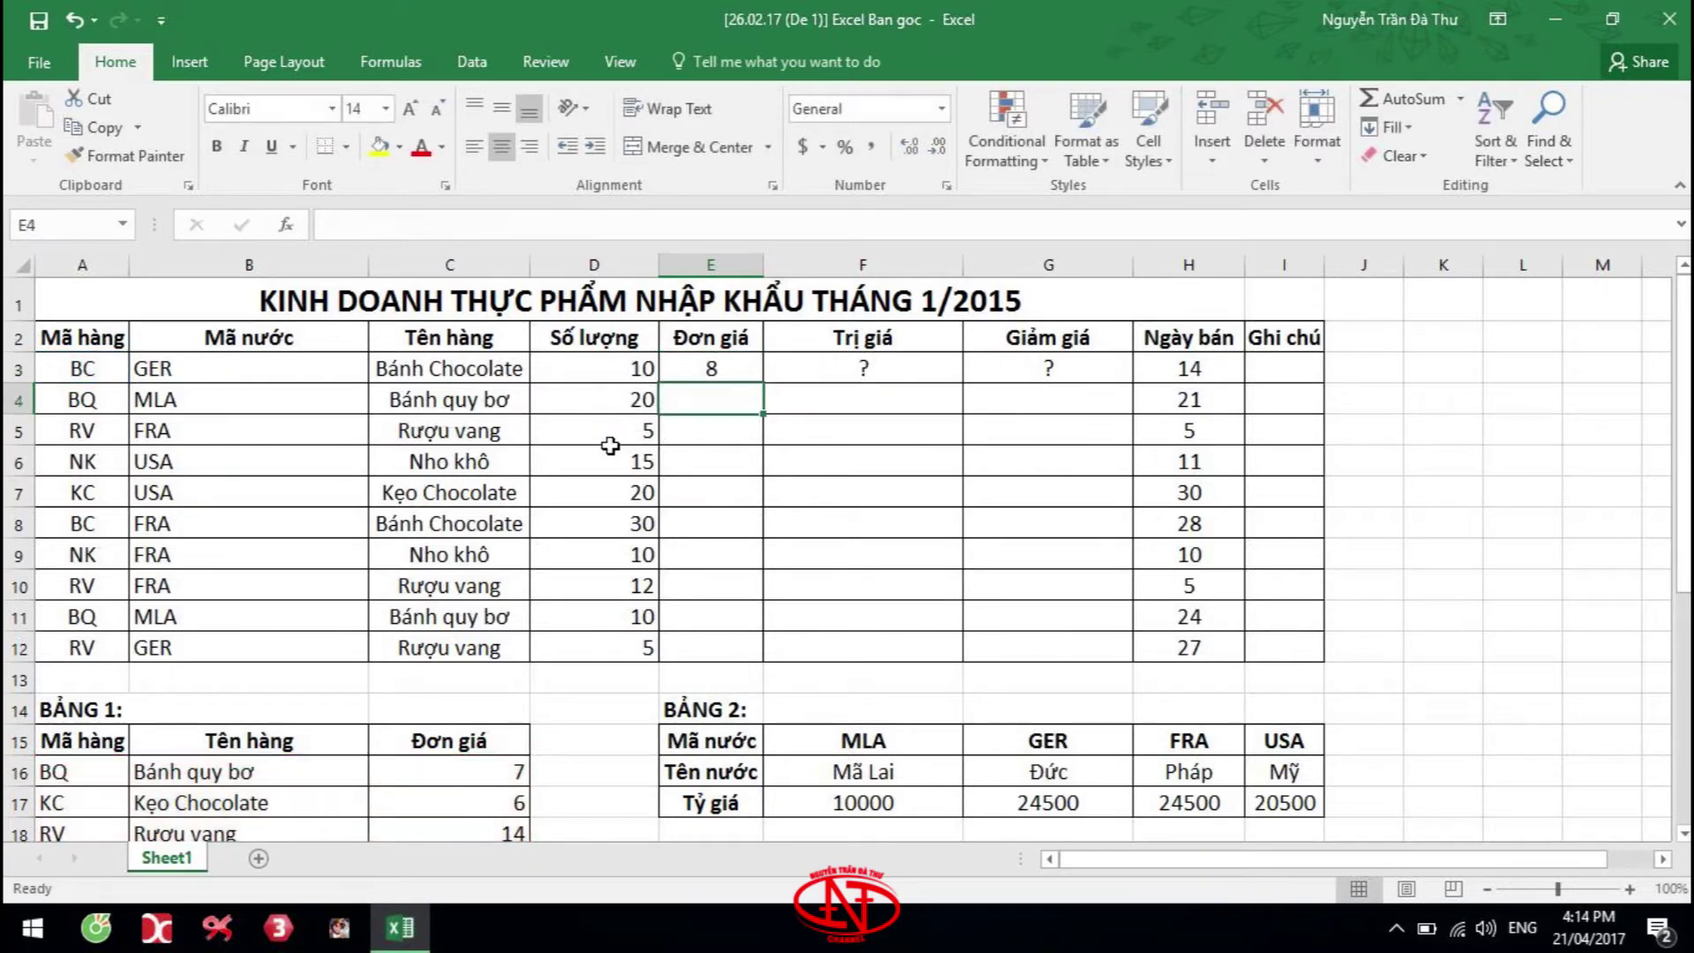
pyautogui.click(729, 368)
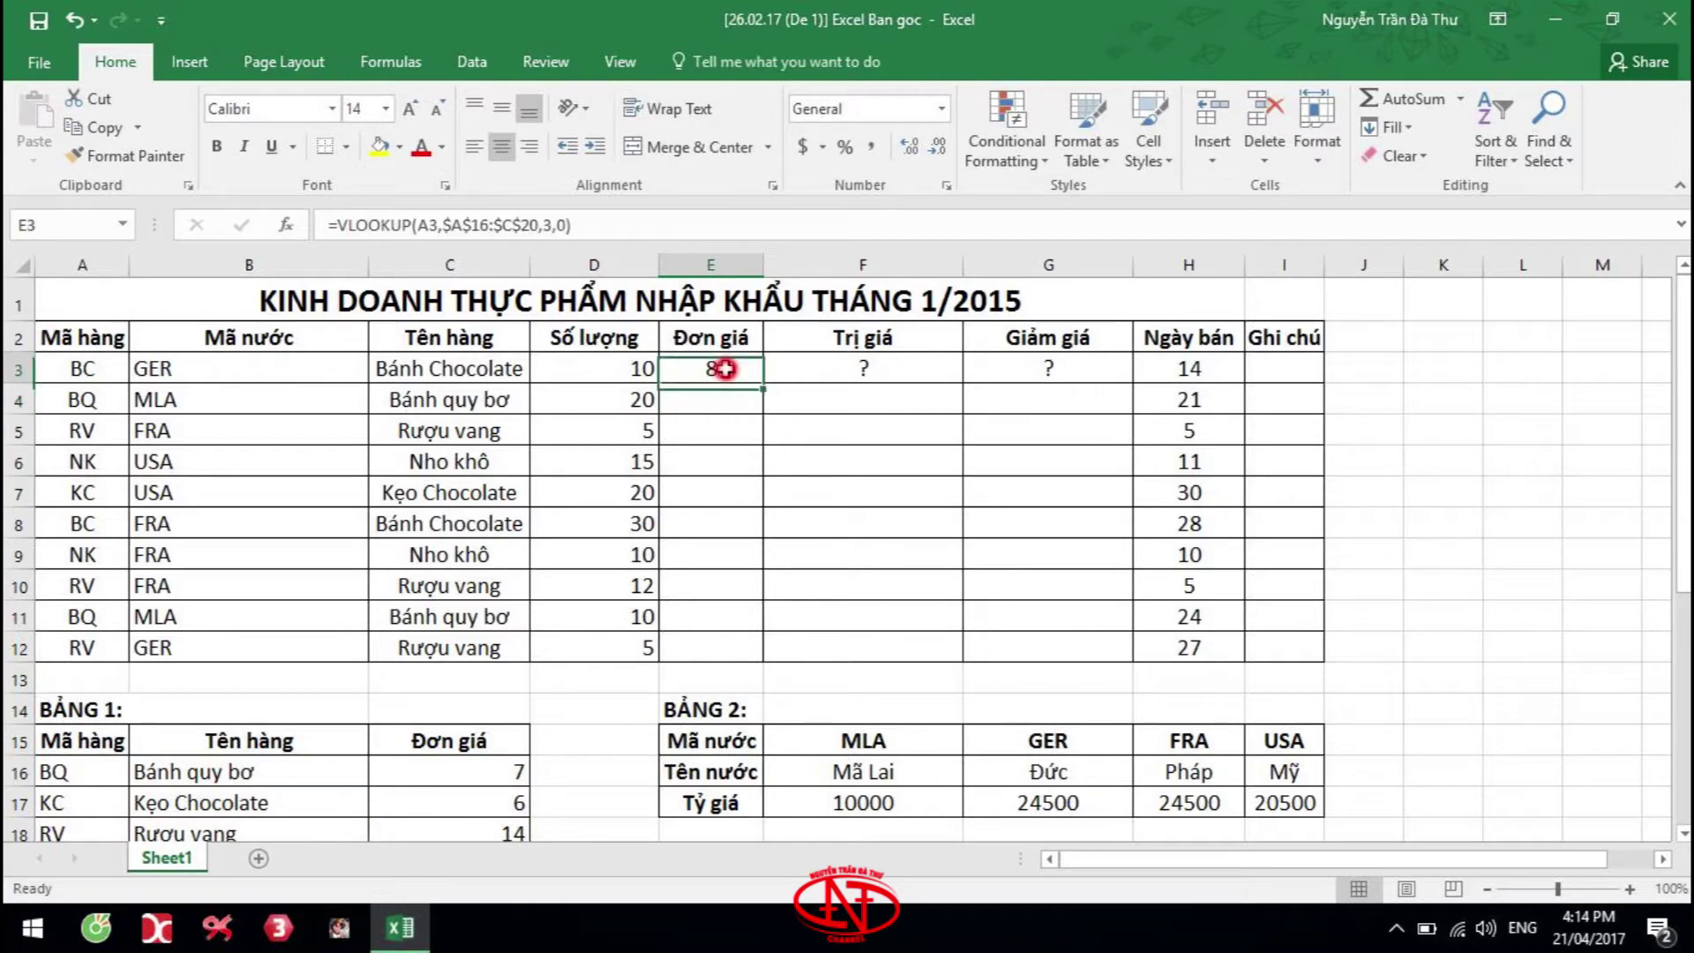
pyautogui.doubleClick(769, 388)
pyautogui.scroll(-3, 833, 450)
pyautogui.scroll(-2, 462, 620)
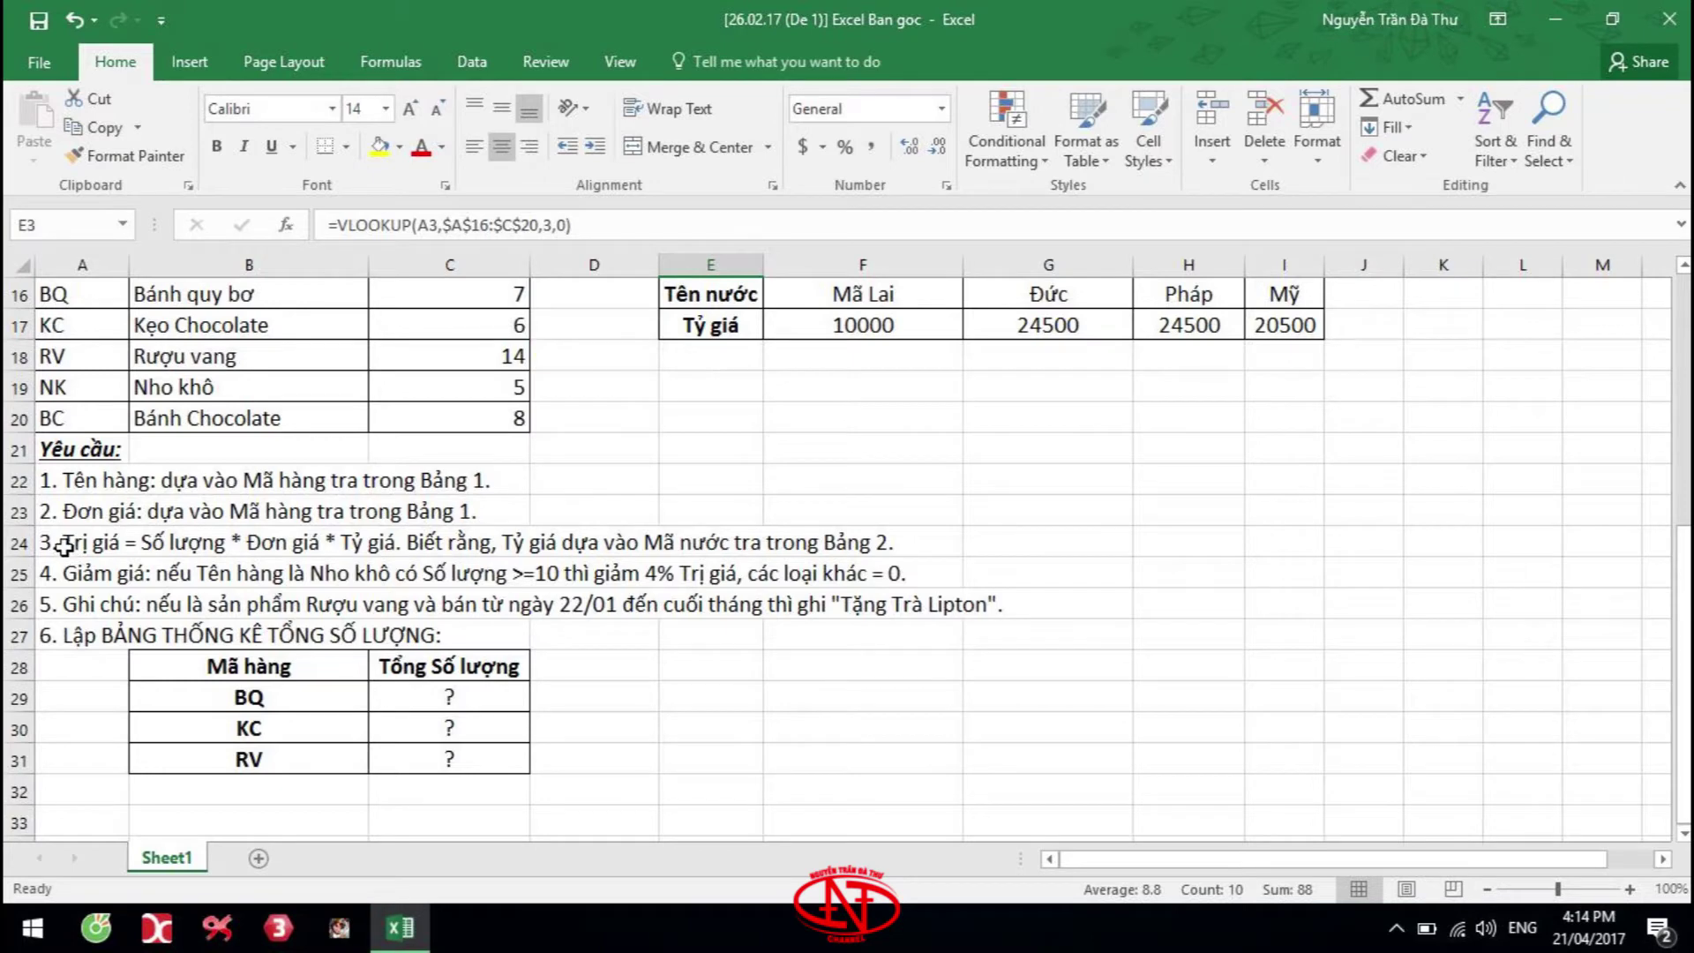
pyautogui.moveTo(64, 549); pyautogui.dragTo(206, 545)
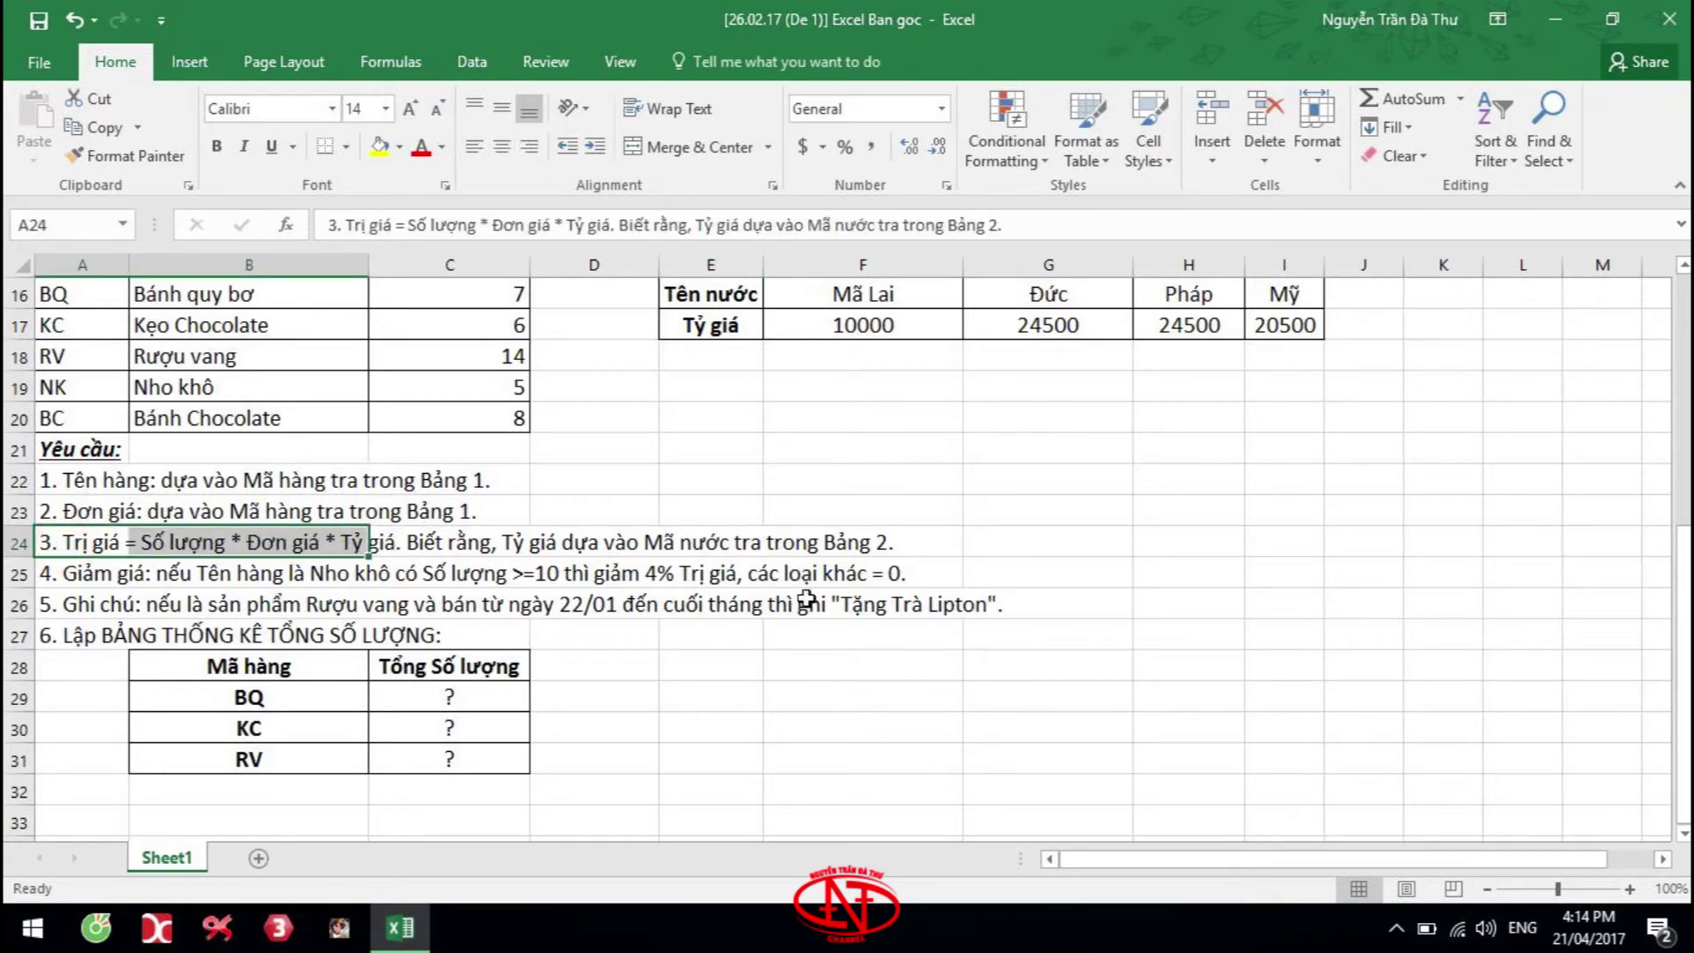
pyautogui.moveTo(441, 543); pyautogui.dragTo(815, 540)
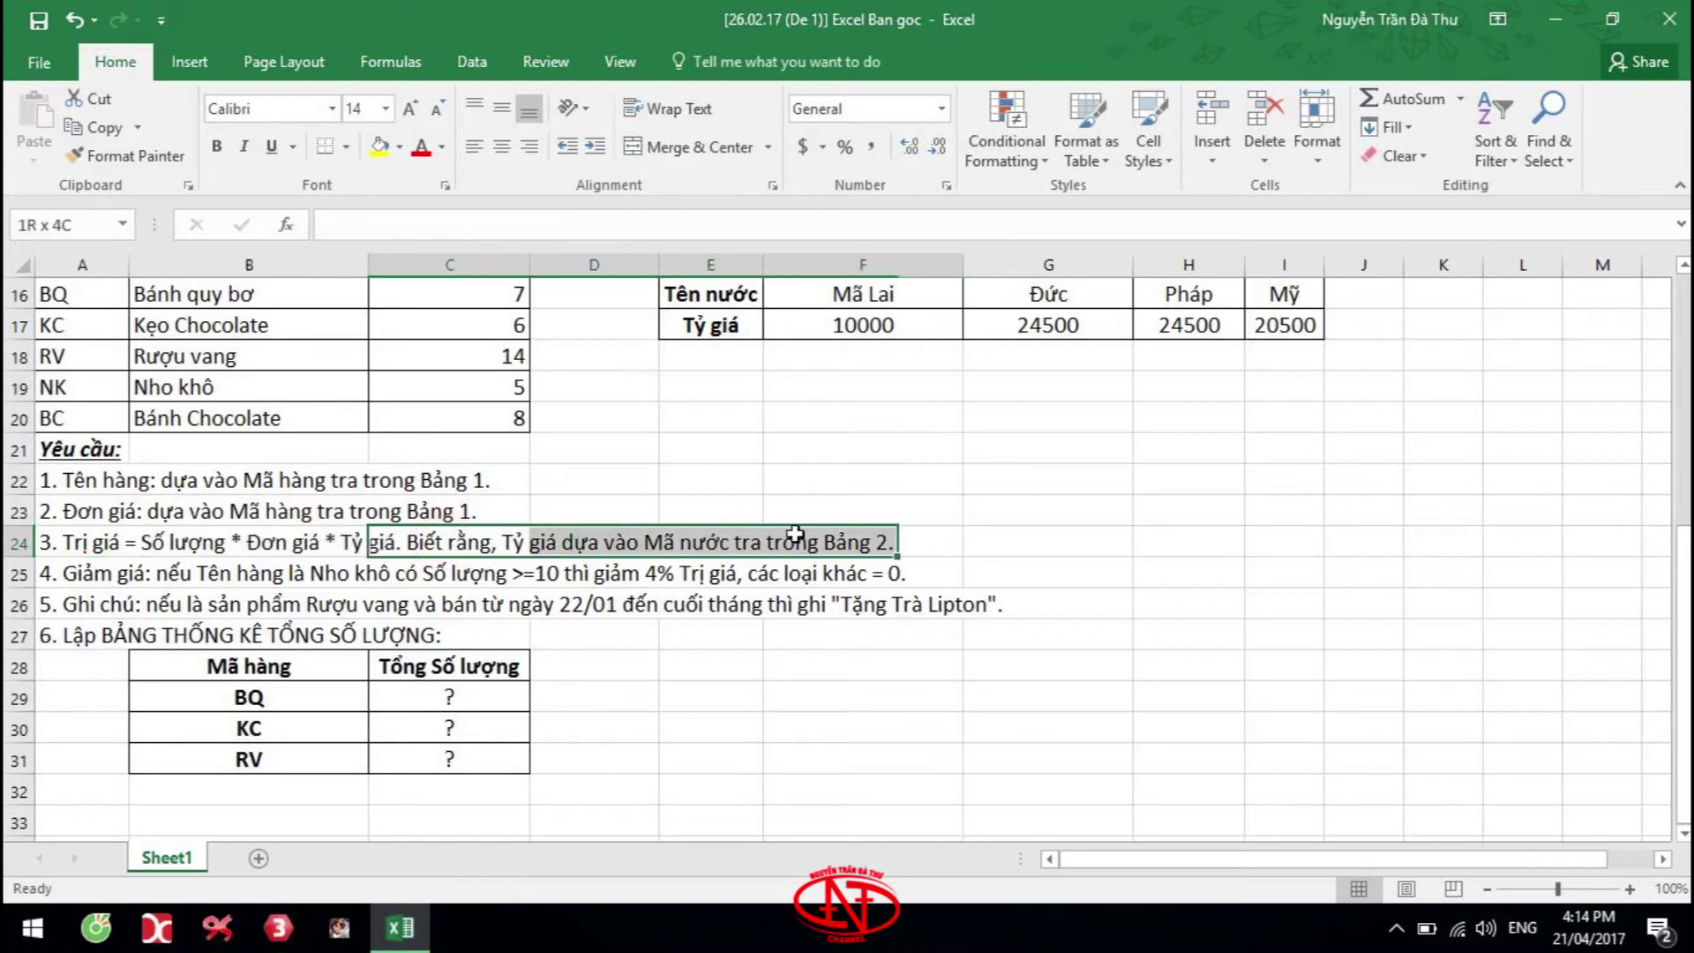
pyautogui.scroll(1, 864, 584)
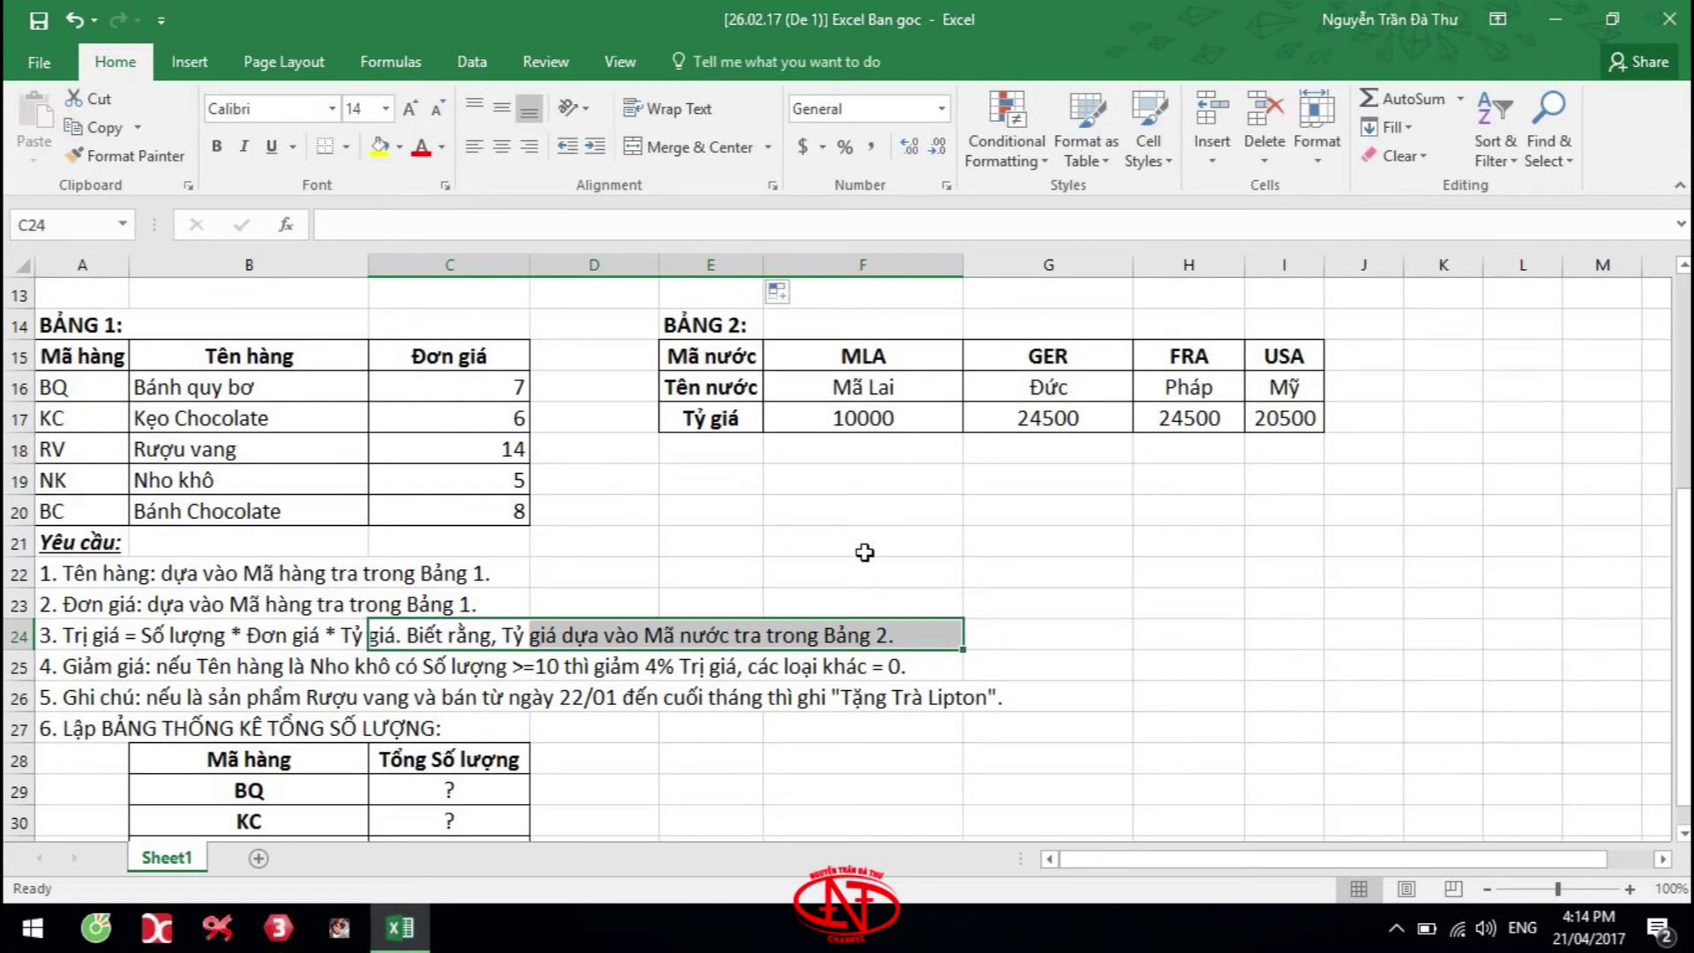
pyautogui.moveTo(721, 357); pyautogui.dragTo(1275, 410)
pyautogui.moveTo(824, 357); pyautogui.dragTo(1279, 353)
pyautogui.moveTo(886, 385); pyautogui.dragTo(1275, 385)
pyautogui.moveTo(870, 422); pyautogui.dragTo(1295, 417)
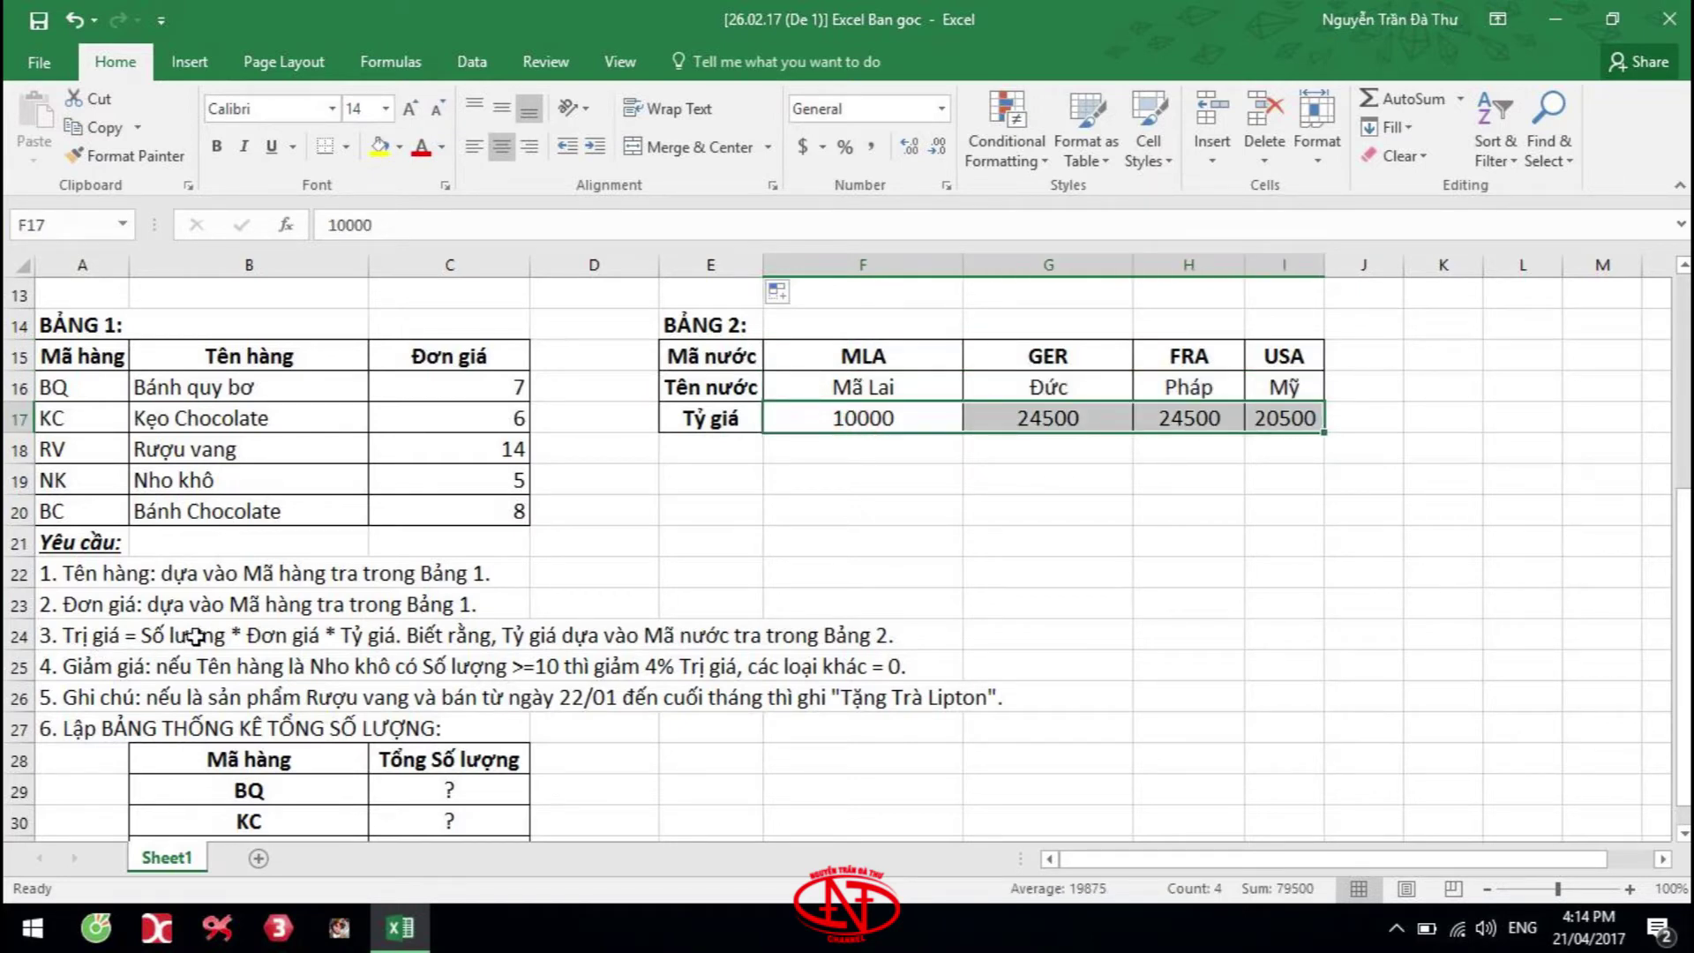
pyautogui.scroll(4, 654, 600)
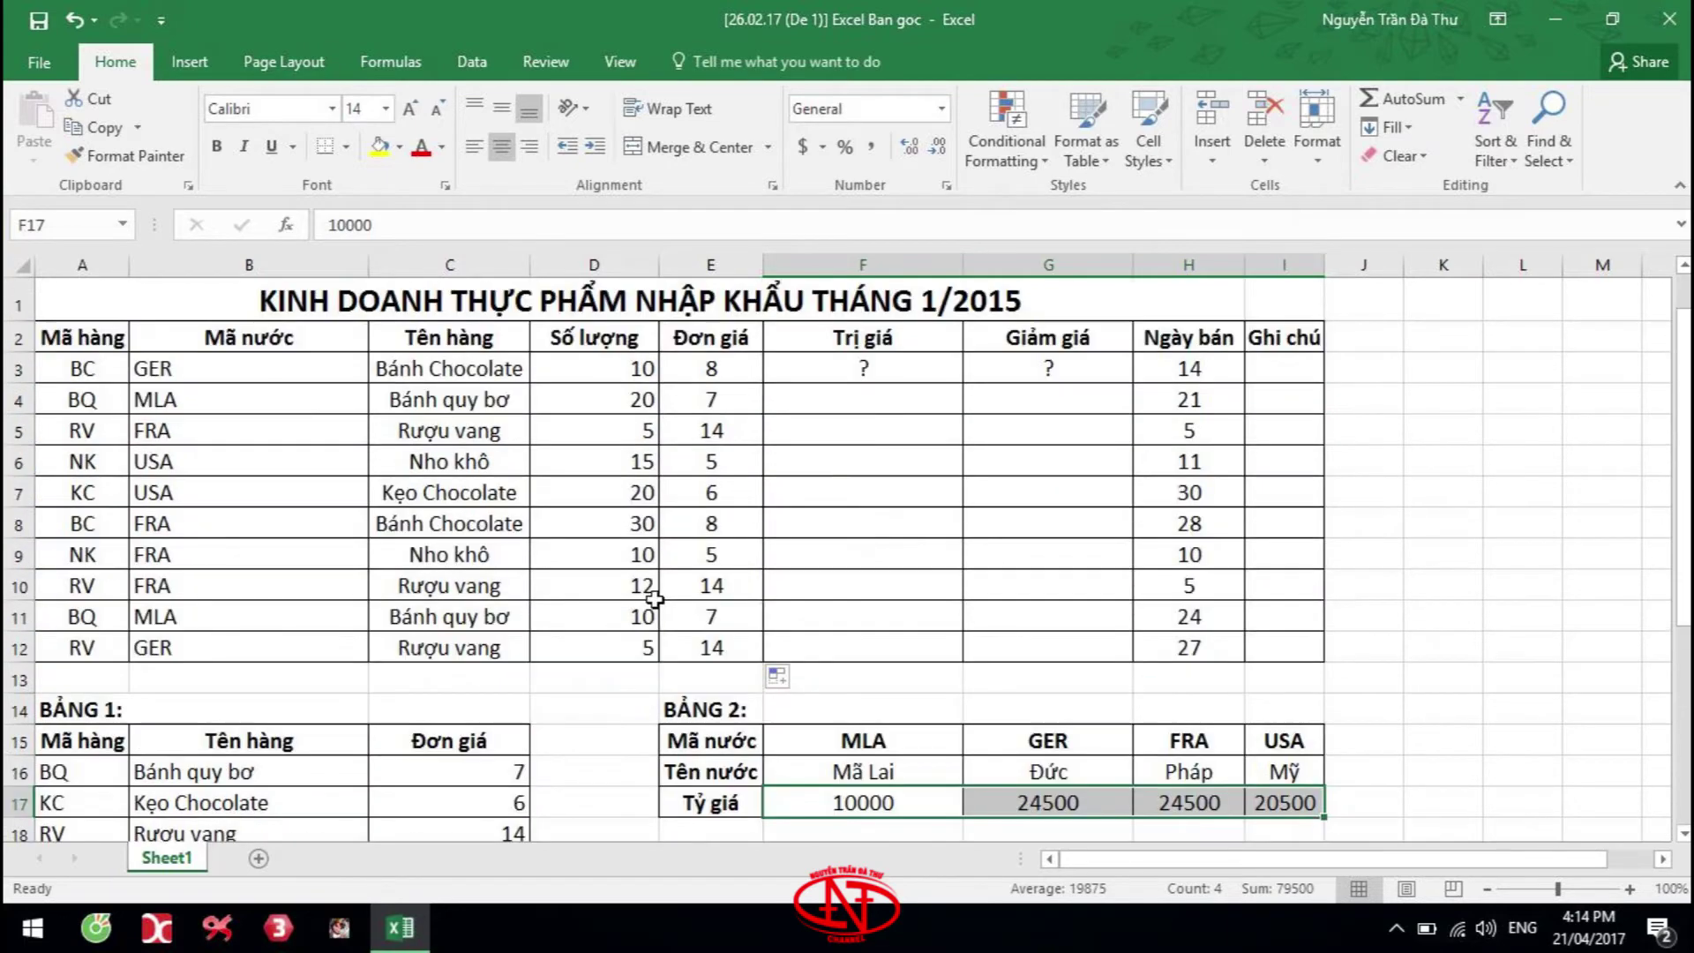
# Enter =D3*E3*HLOOKUP(B3,$F$15:$I$17,3,0) in F3 for the first Trị giá
pyautogui.click(875, 367)
pyautogui.write('=')
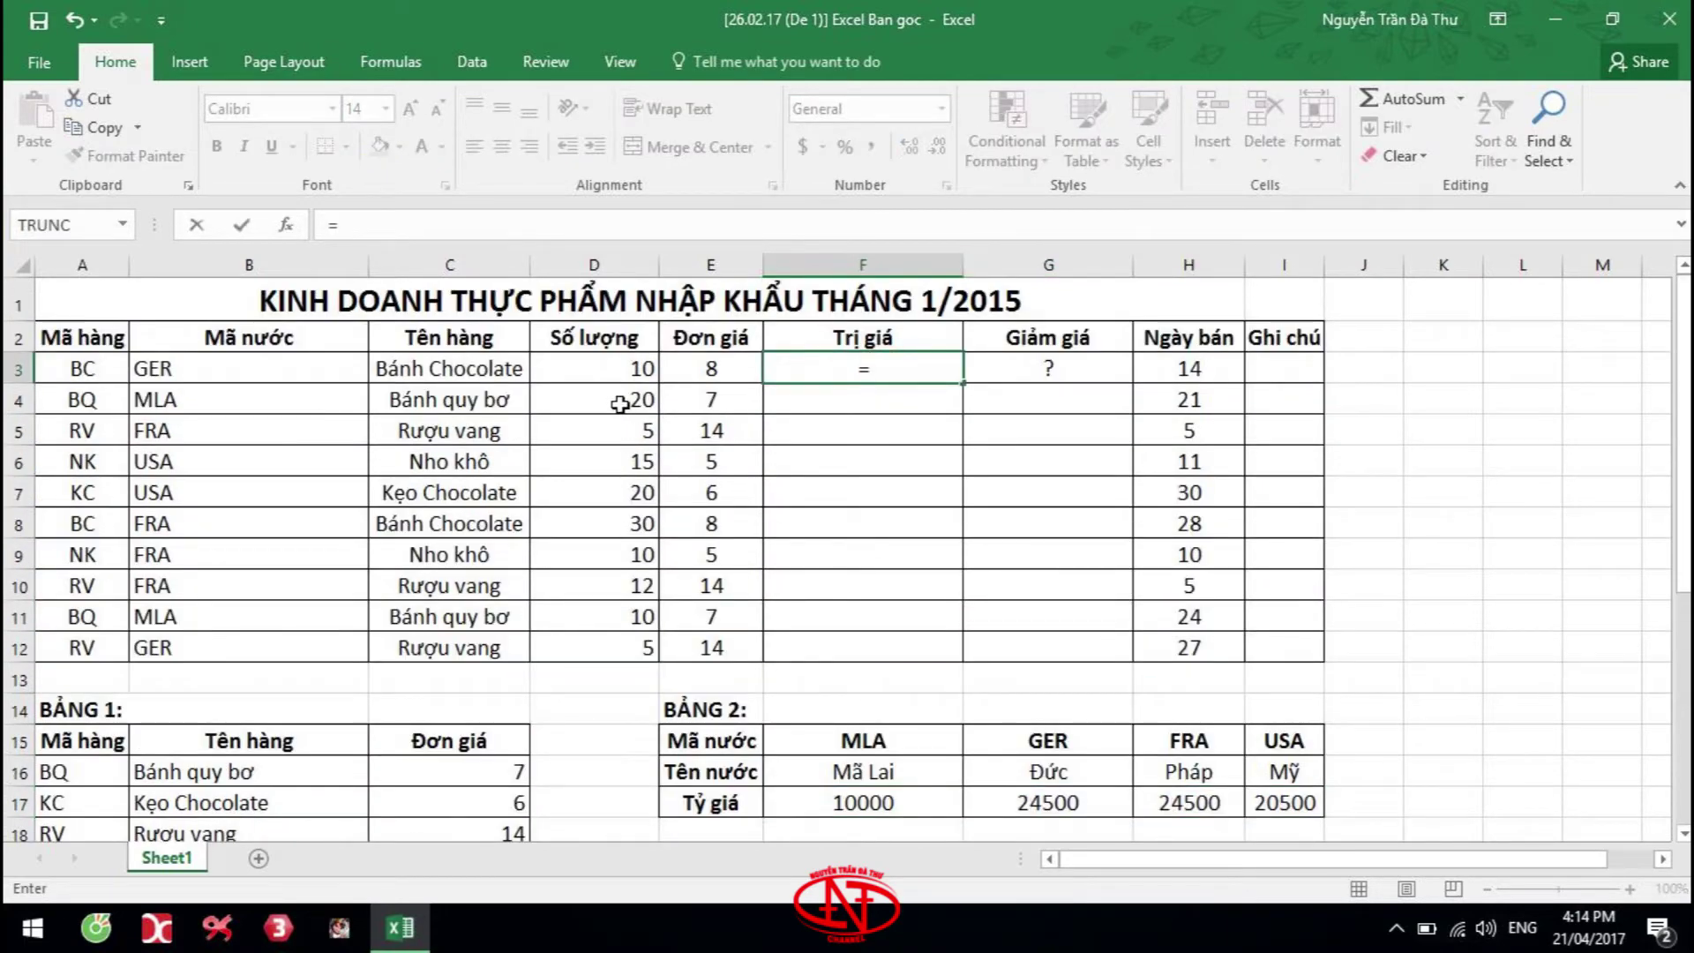
pyautogui.click(632, 371)
pyautogui.write('*')
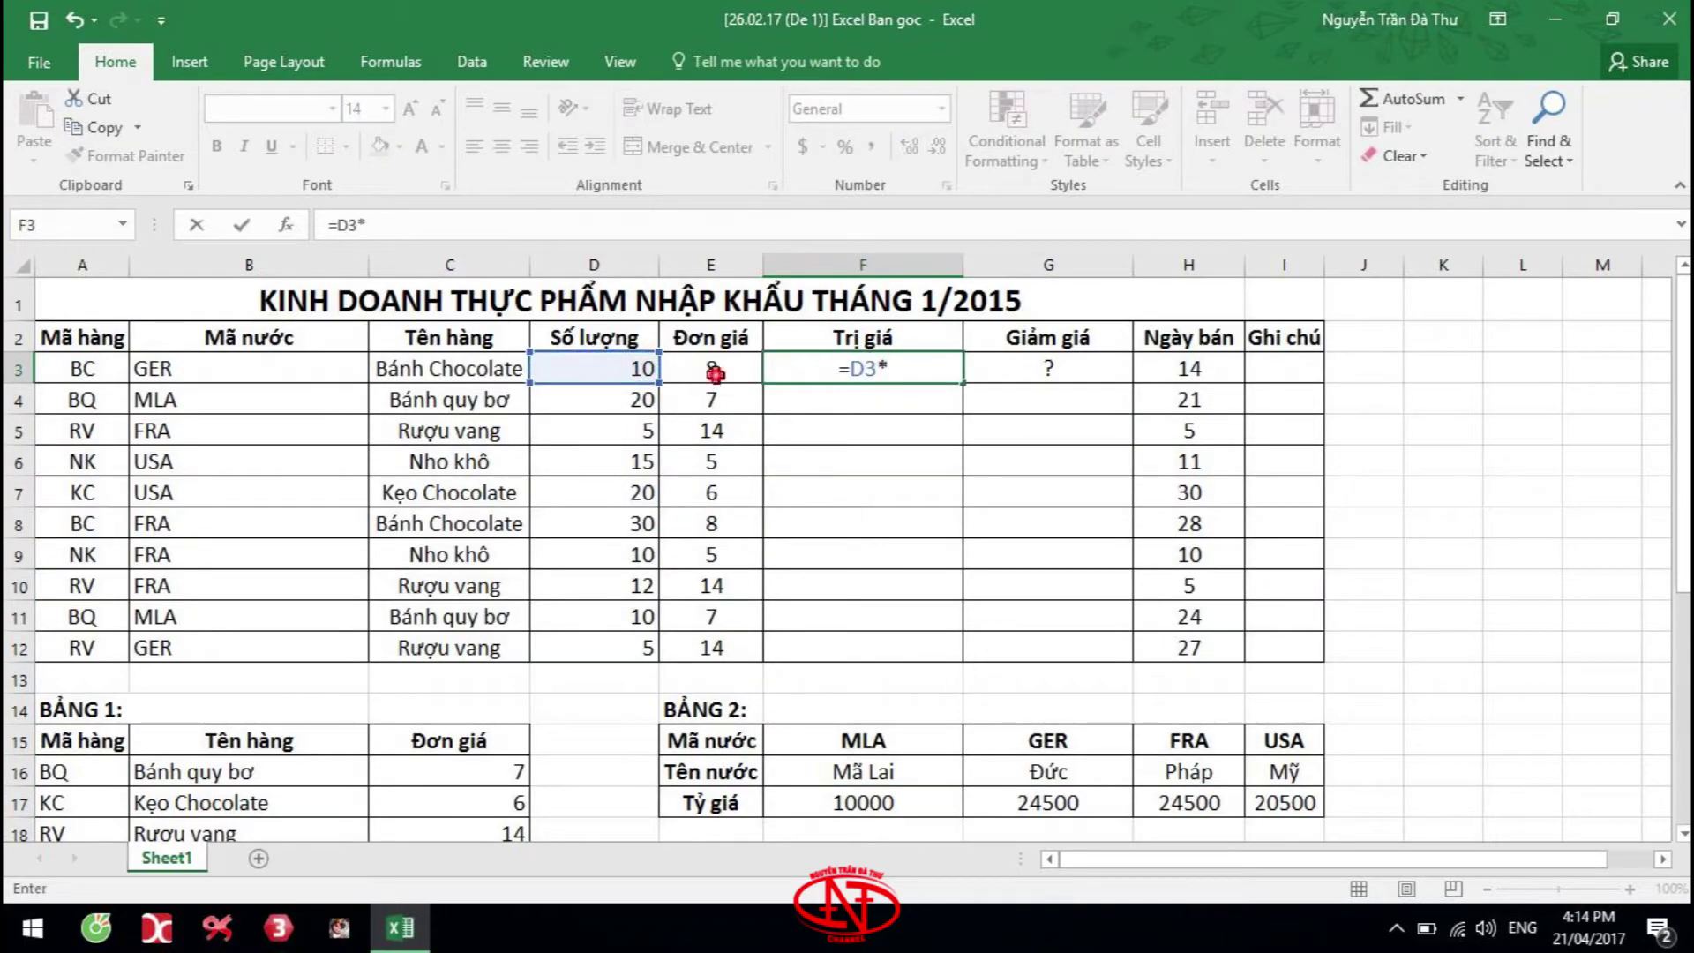
pyautogui.click(715, 374)
pyautogui.write('*')
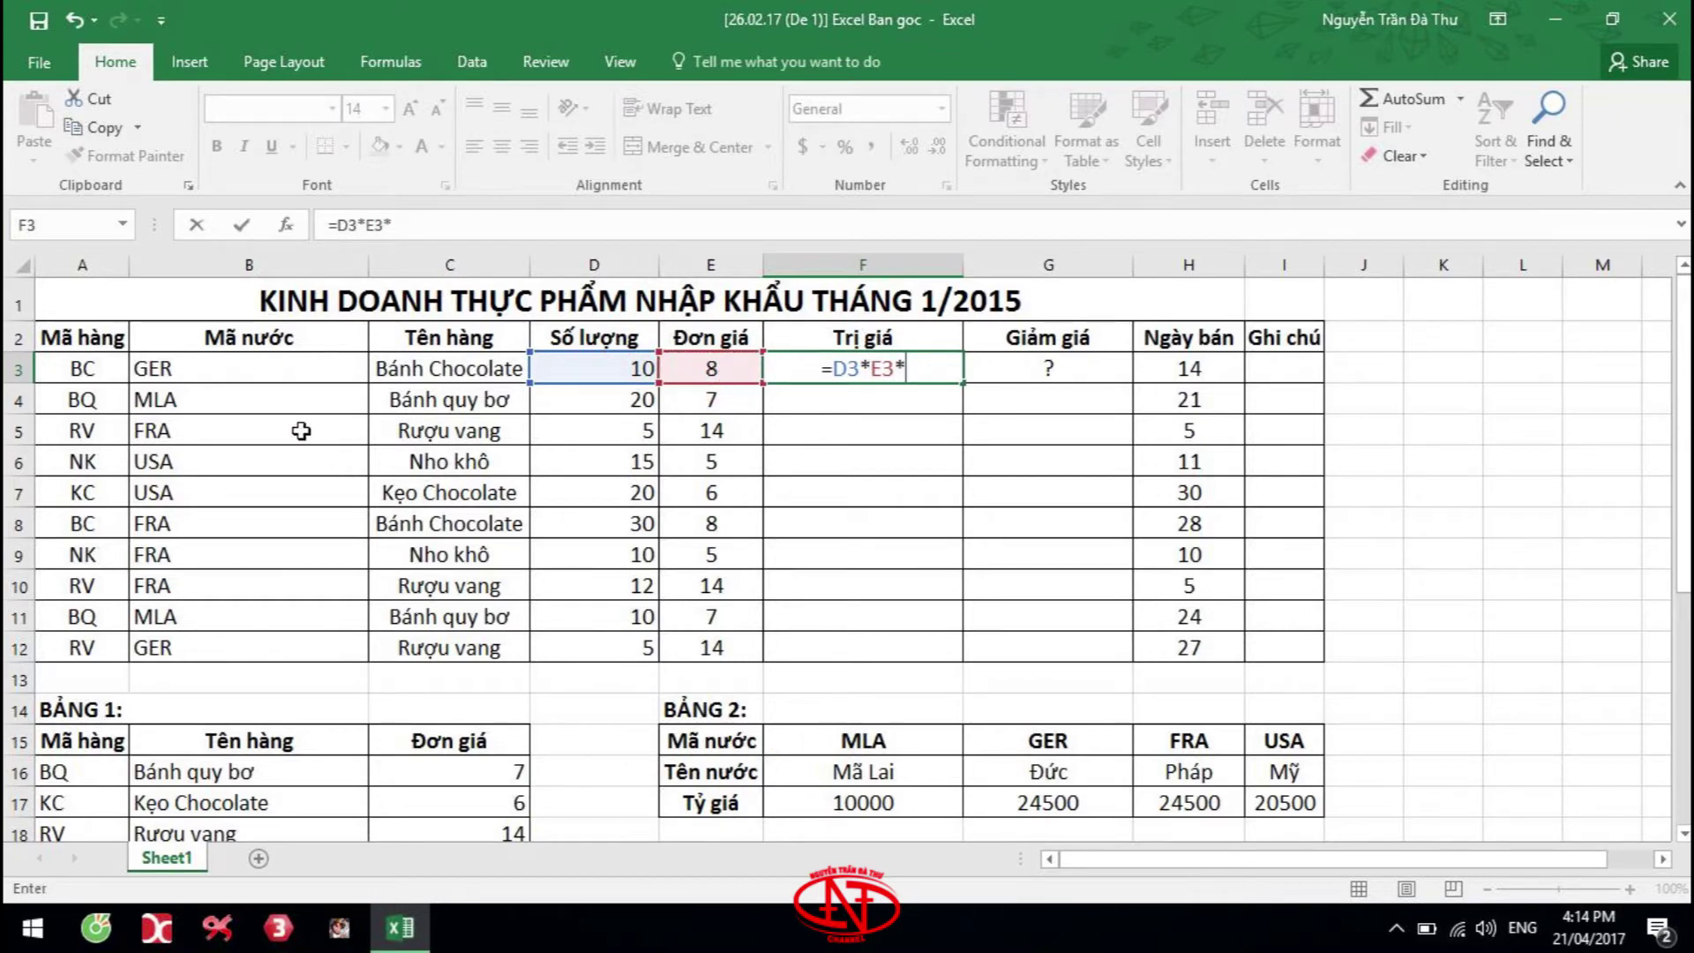
pyautogui.write('h')
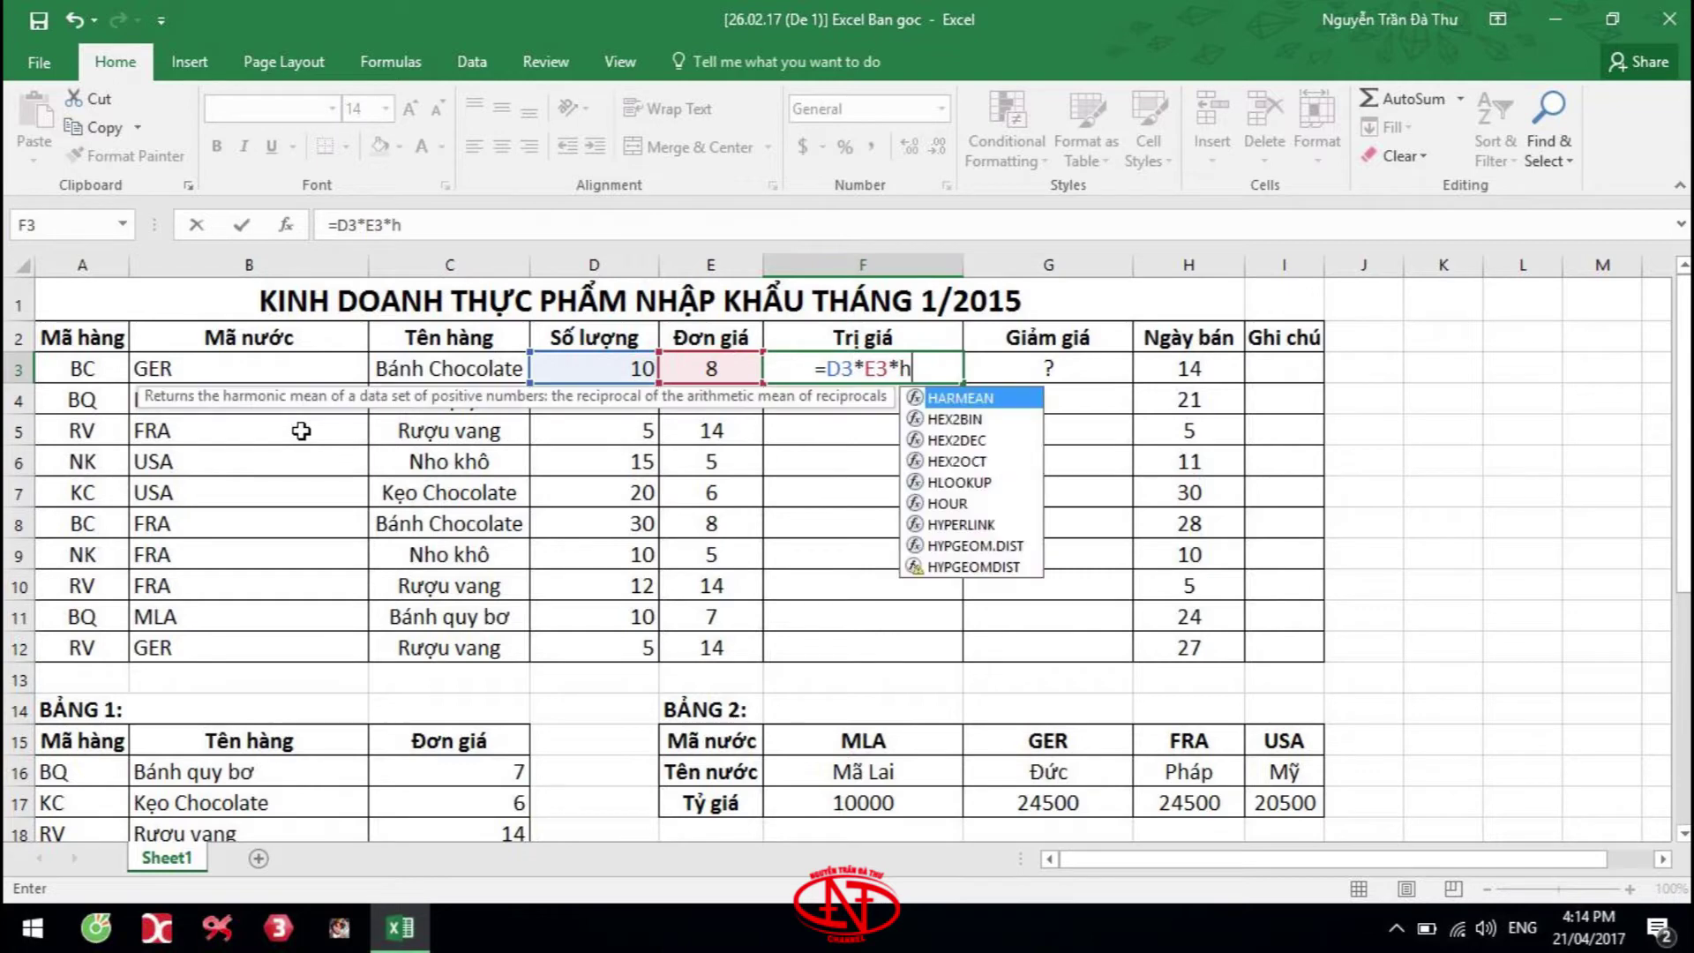
pyautogui.write('l')
pyautogui.press('Tab')
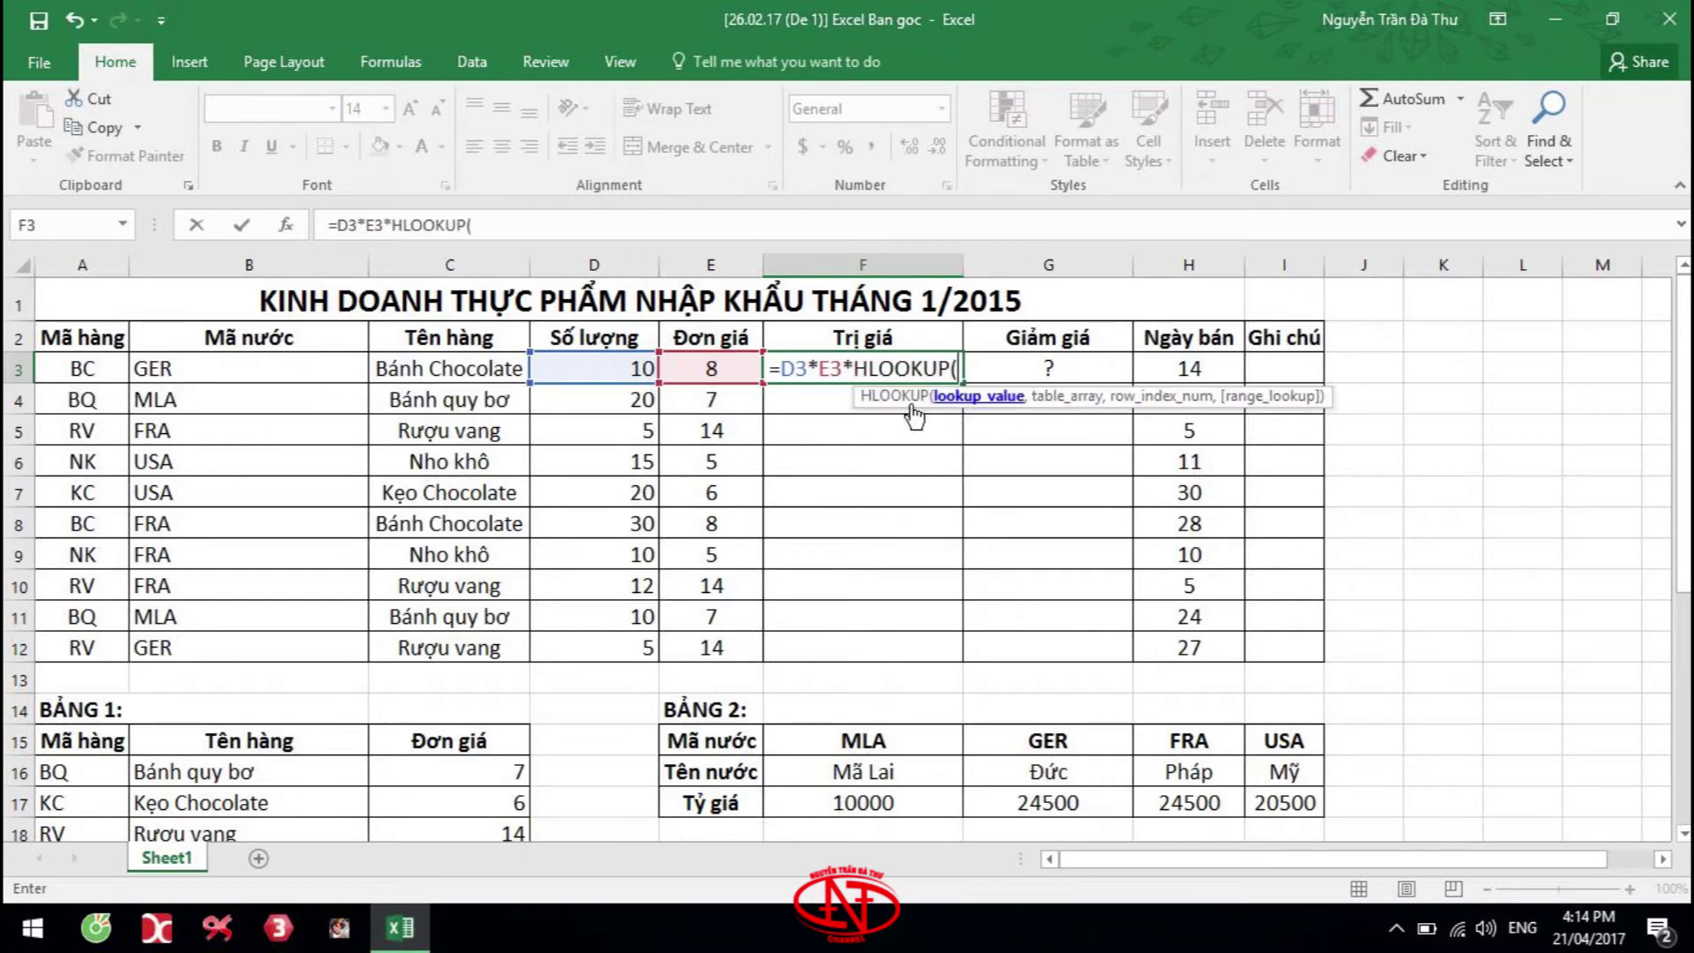
pyautogui.click(257, 370)
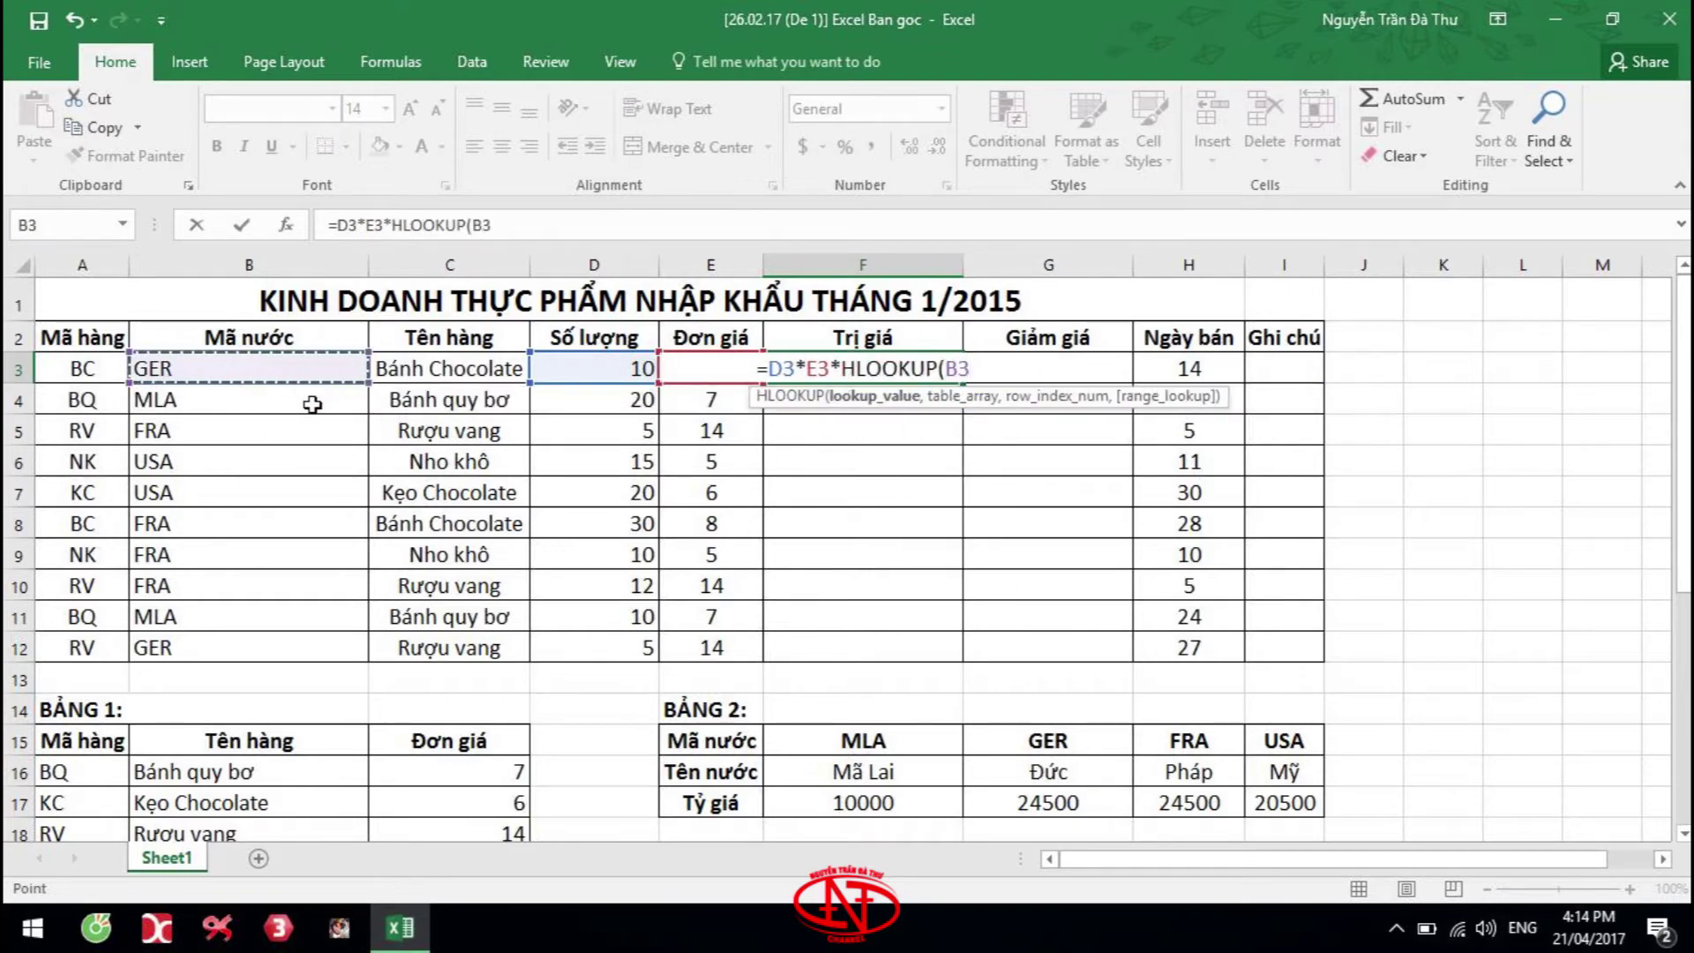
pyautogui.write(',')
pyautogui.scroll(-1, 713, 516)
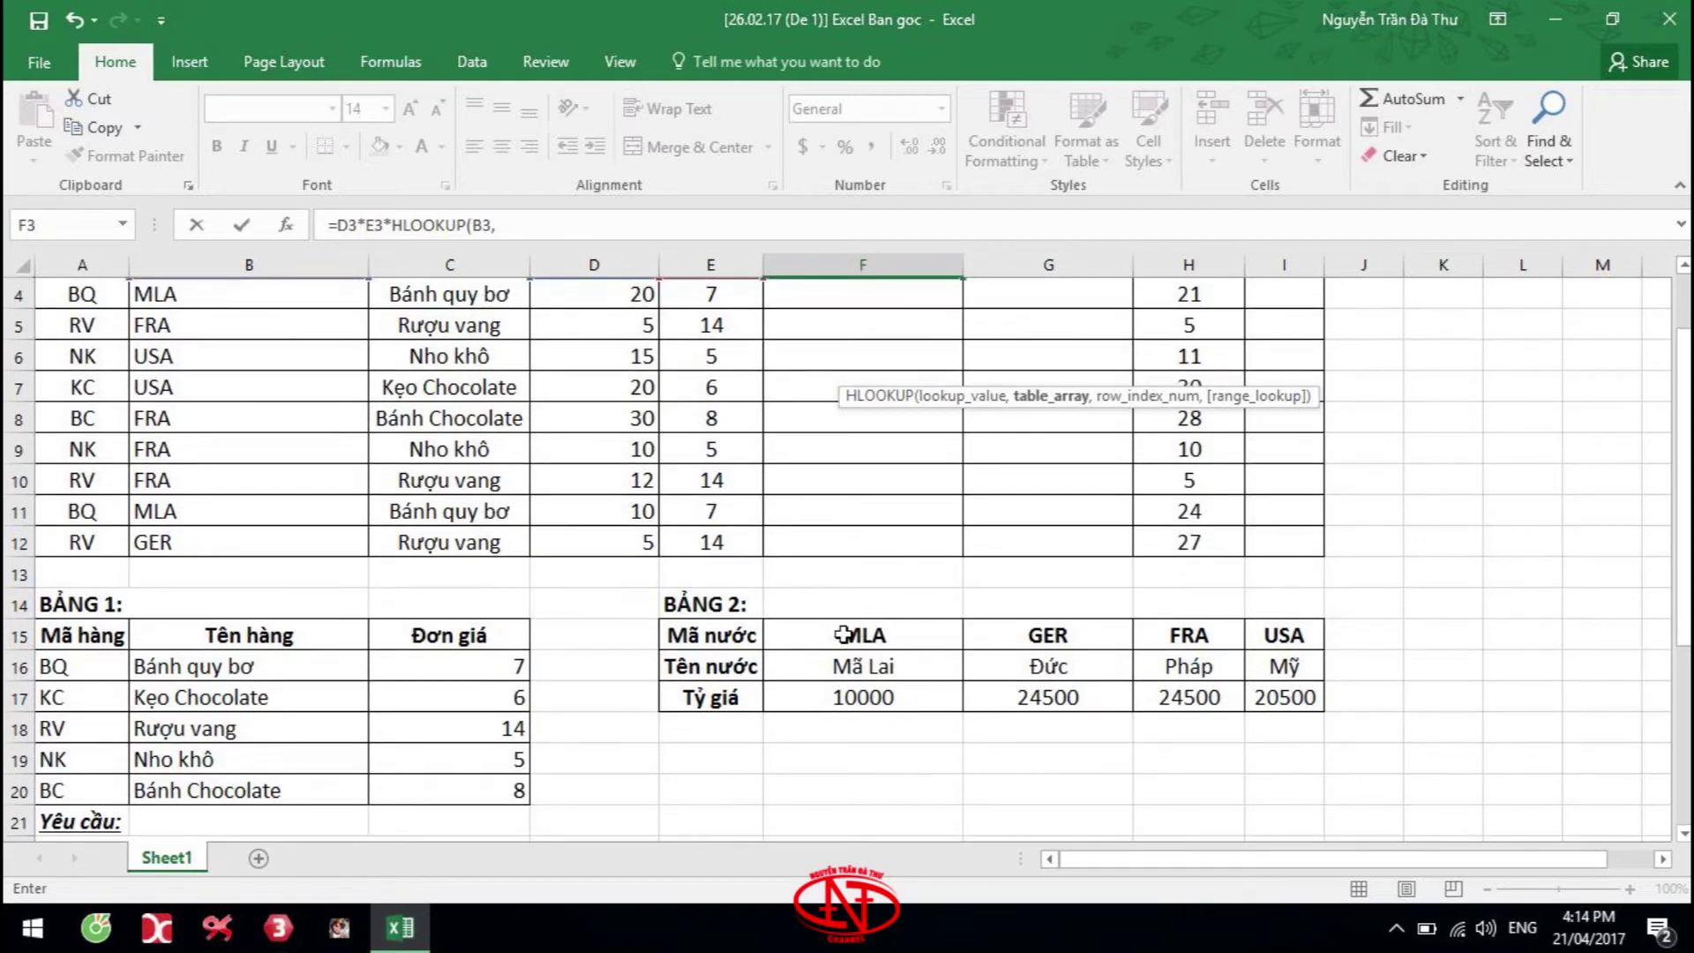
pyautogui.moveTo(844, 634); pyautogui.dragTo(1279, 702)
pyautogui.press('F4')
pyautogui.scroll(1, 931, 572)
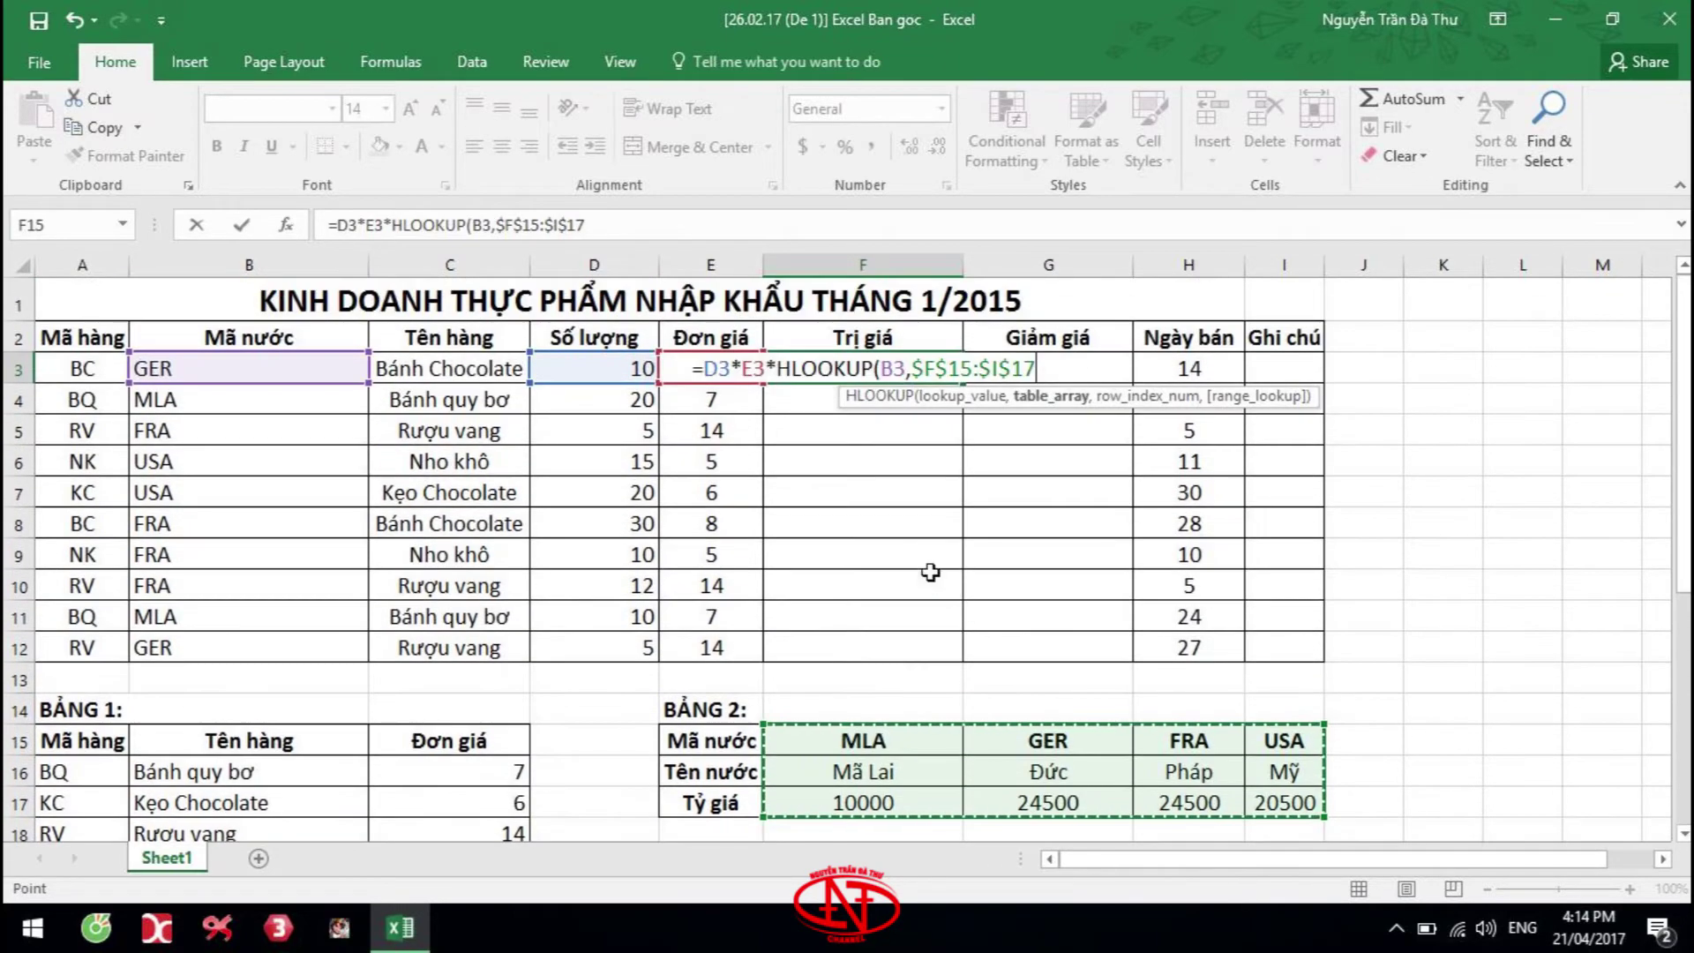
pyautogui.write(',')
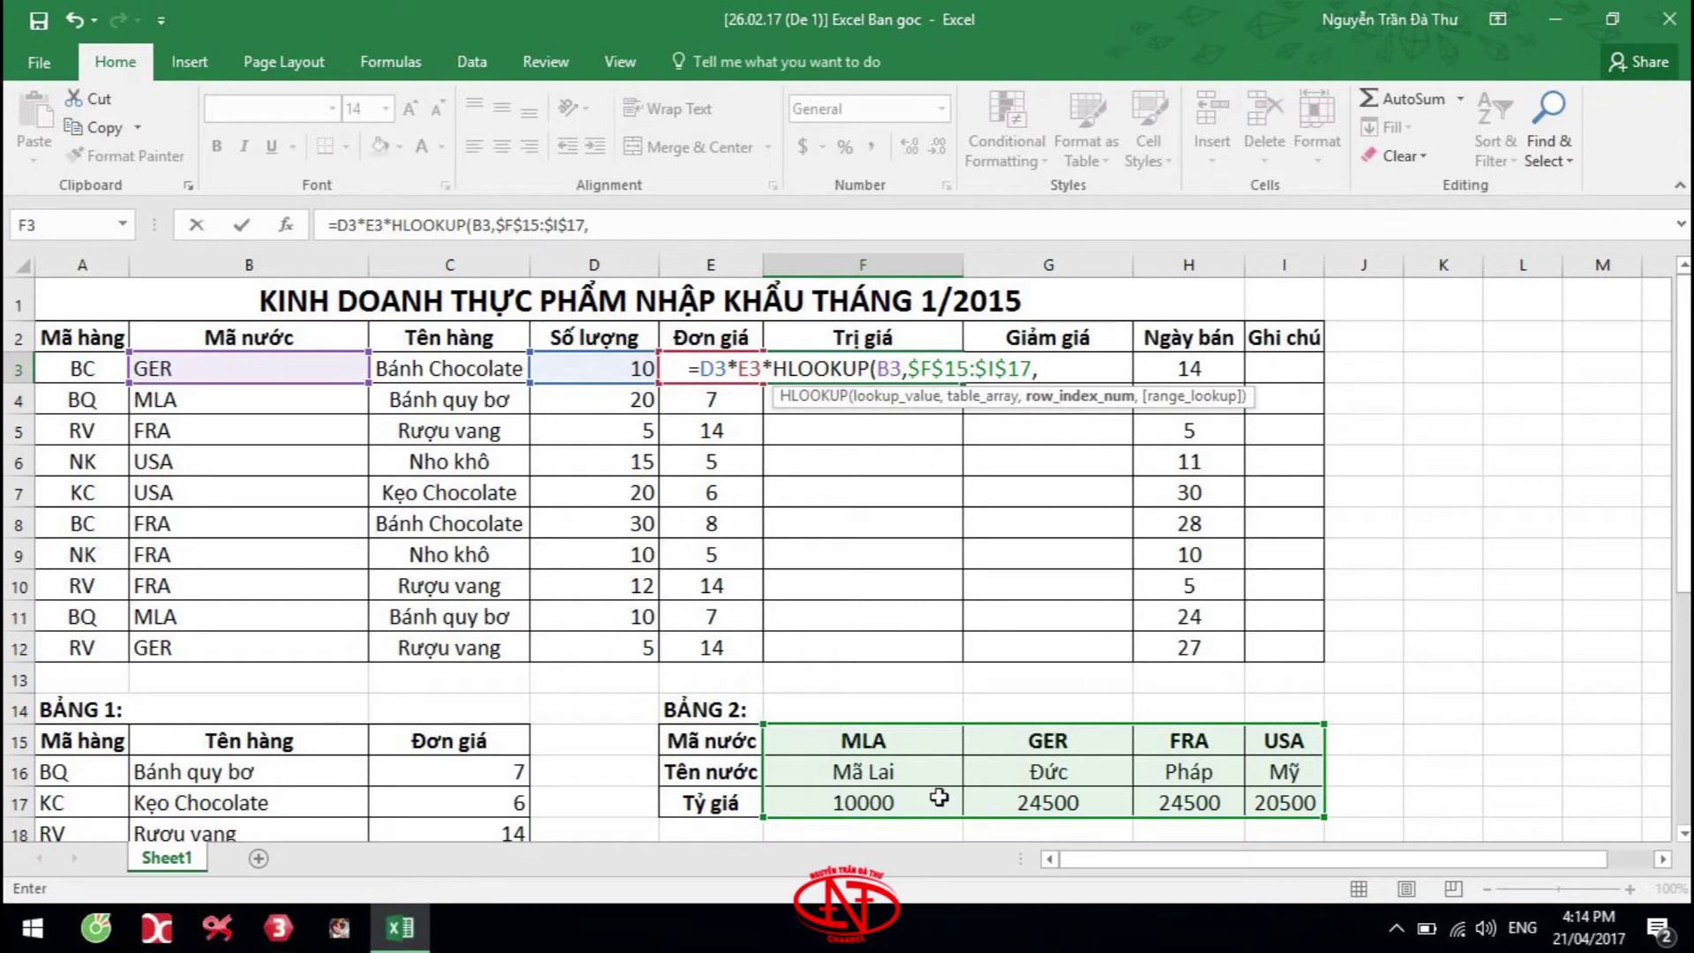
pyautogui.write('3')
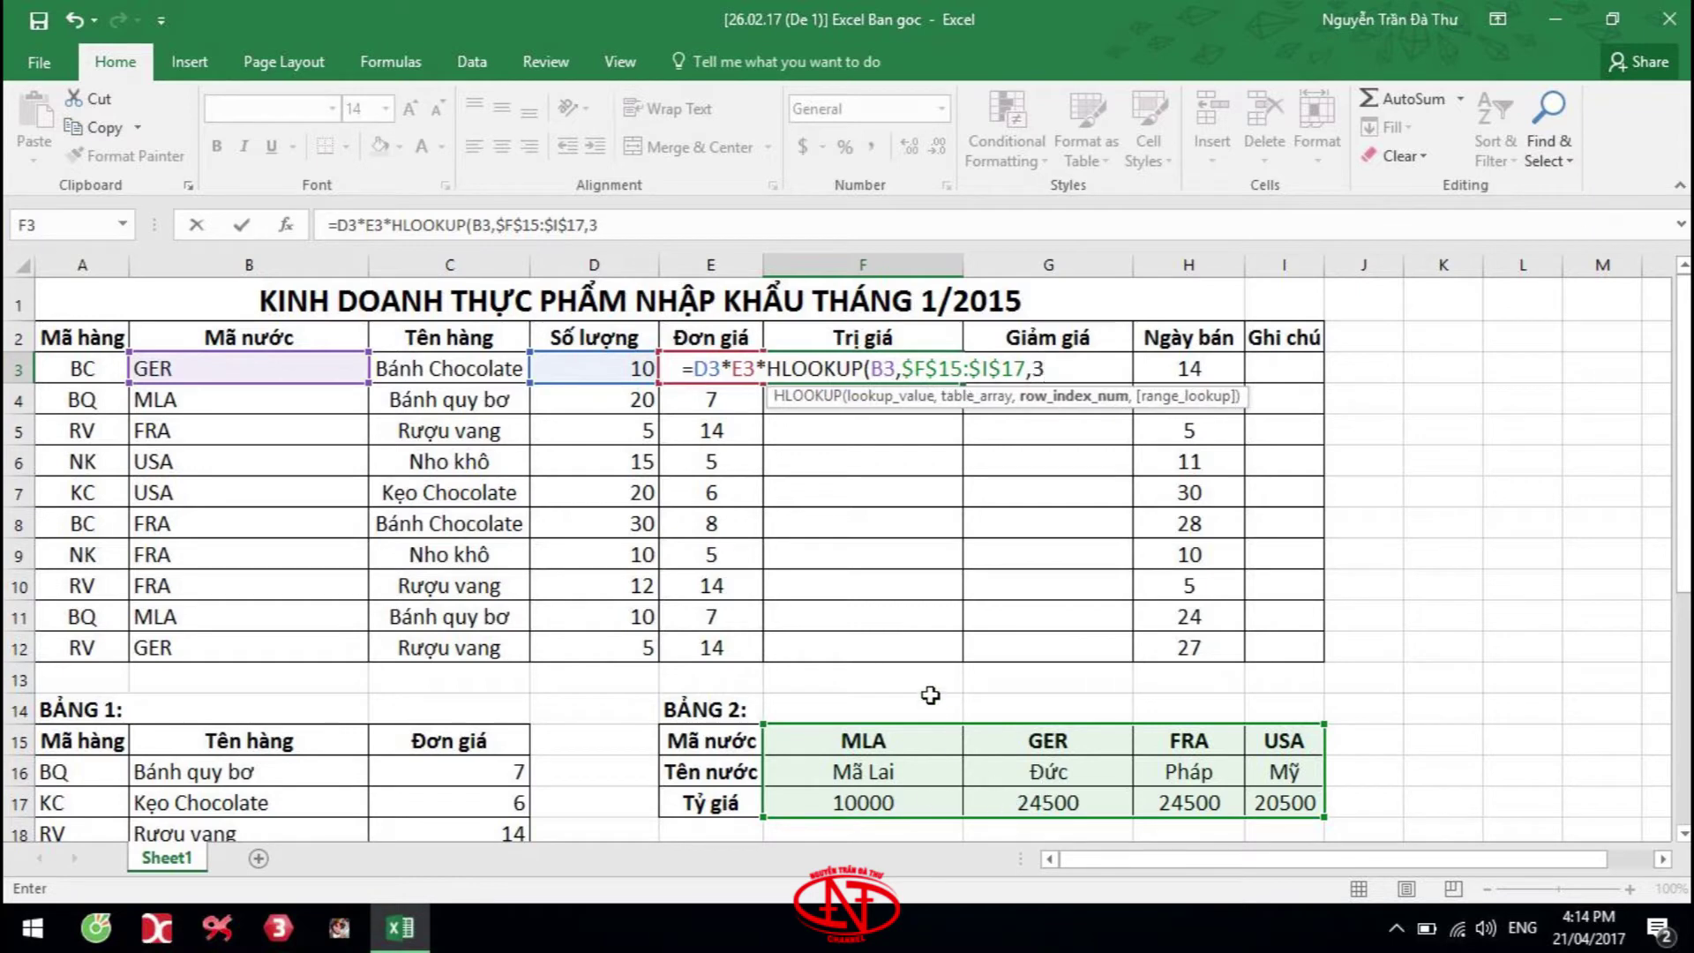
pyautogui.write(',')
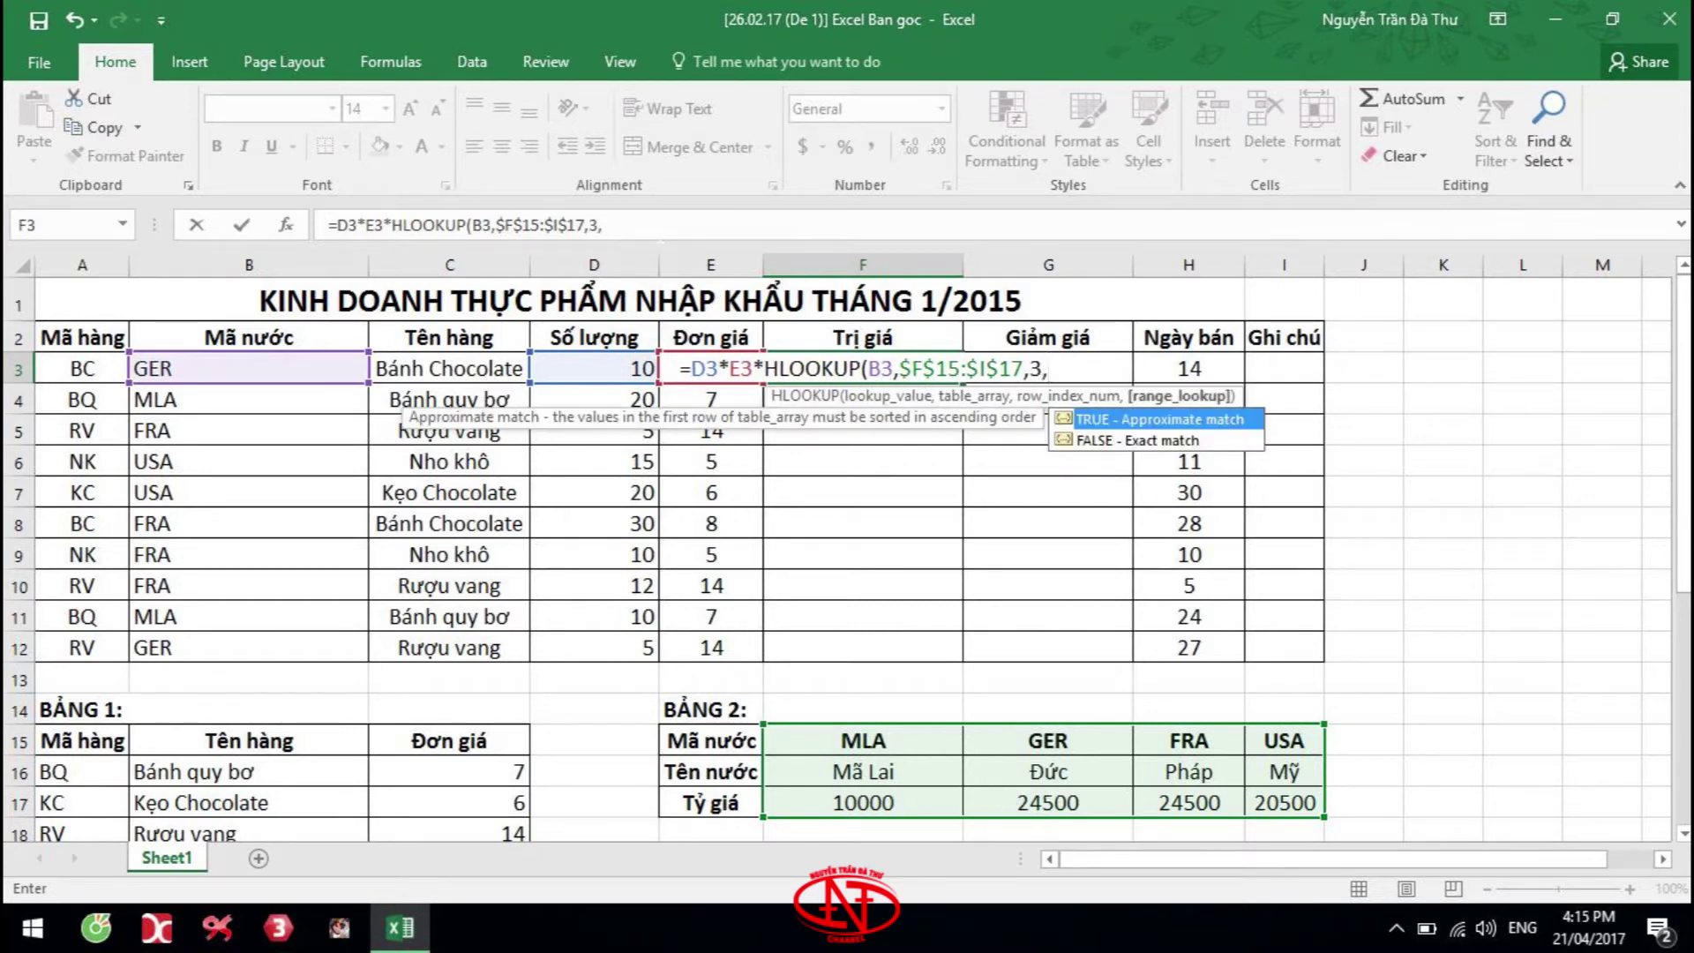
pyautogui.write('0')
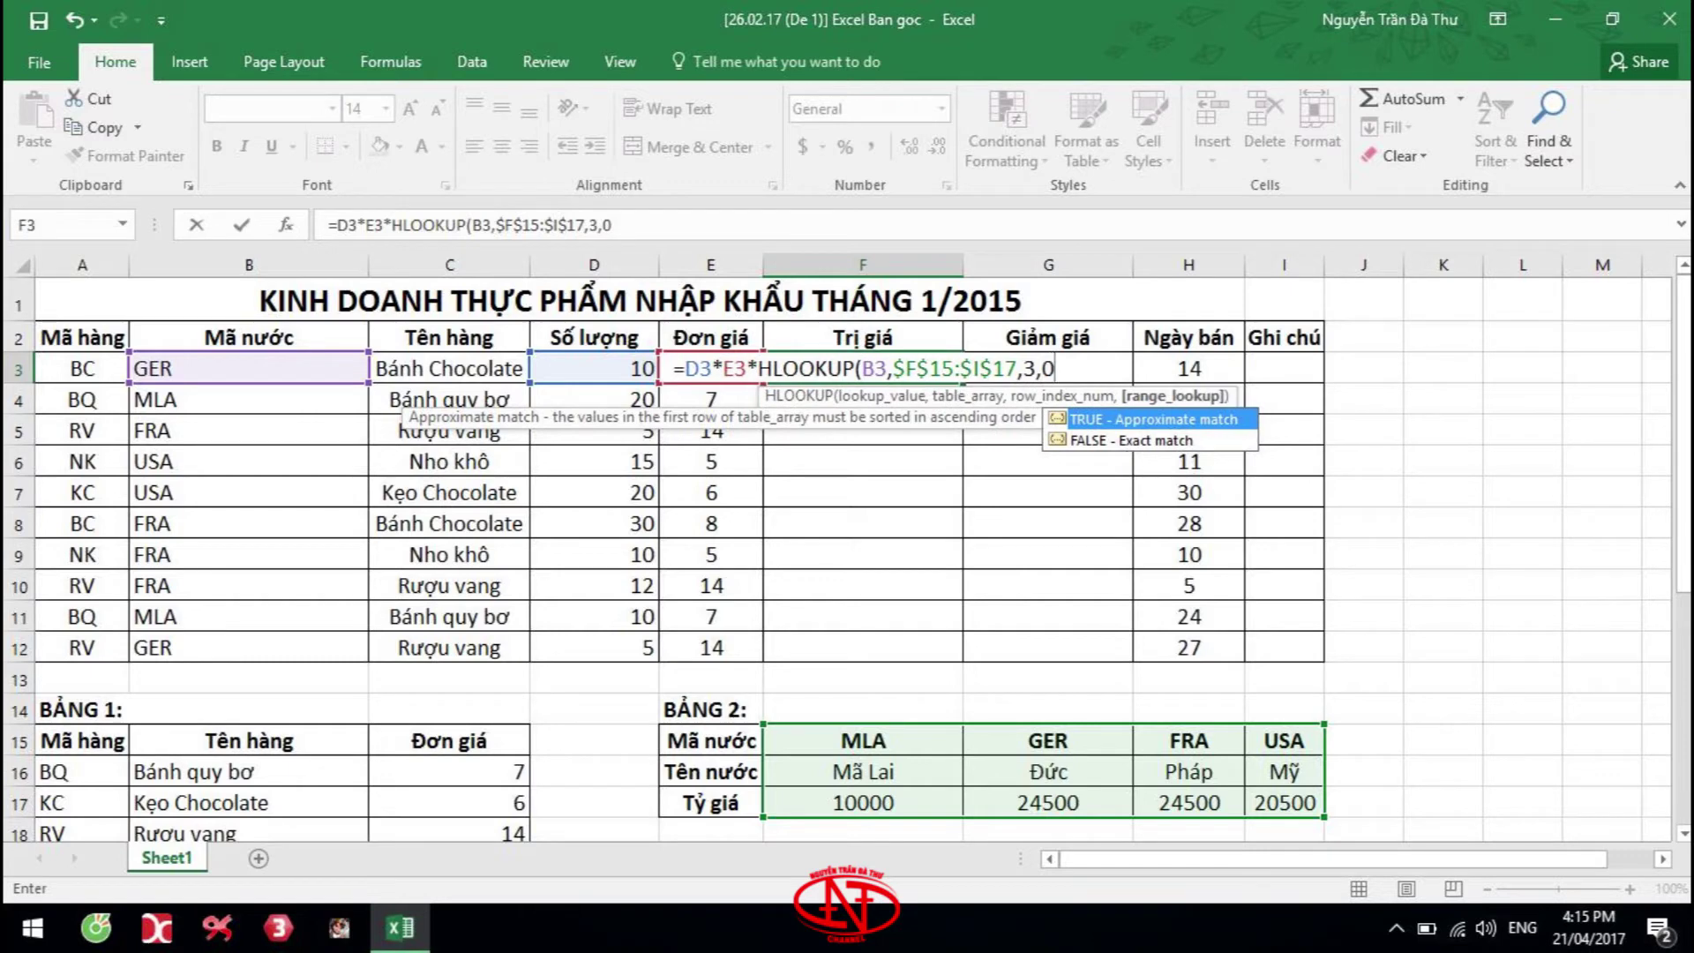
pyautogui.write(')')
pyautogui.press('Return')
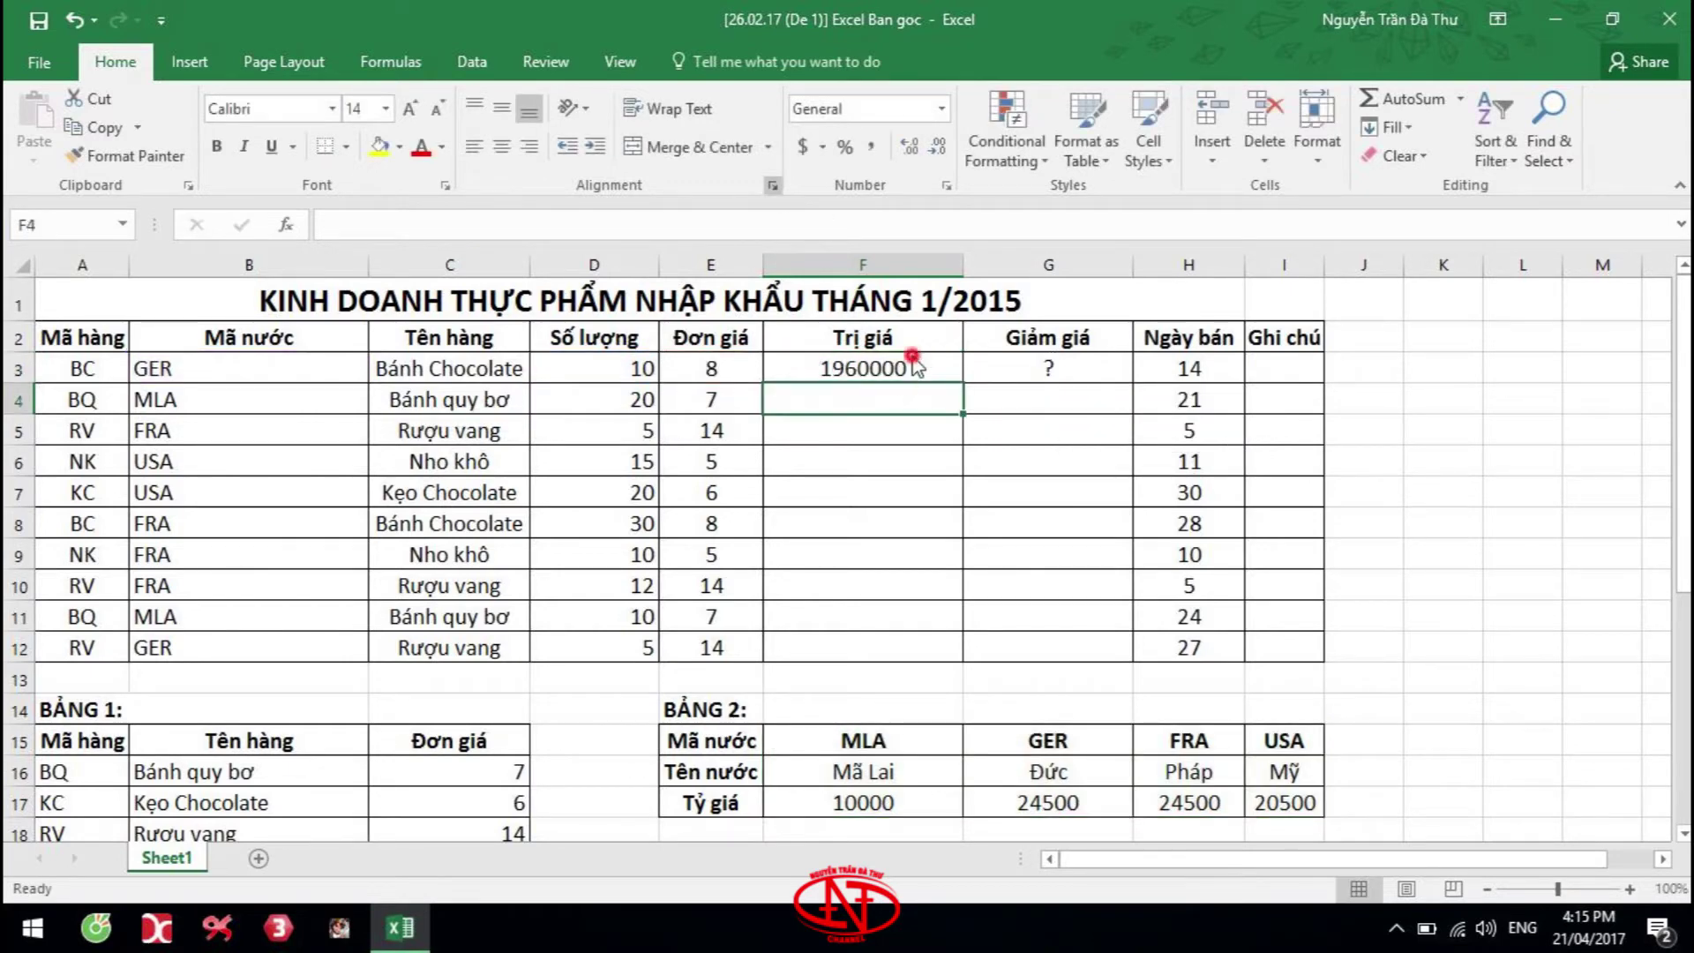
# Copy the Trị giá formula from F3 down to F12
pyautogui.click(908, 367)
pyautogui.doubleClick(962, 381)
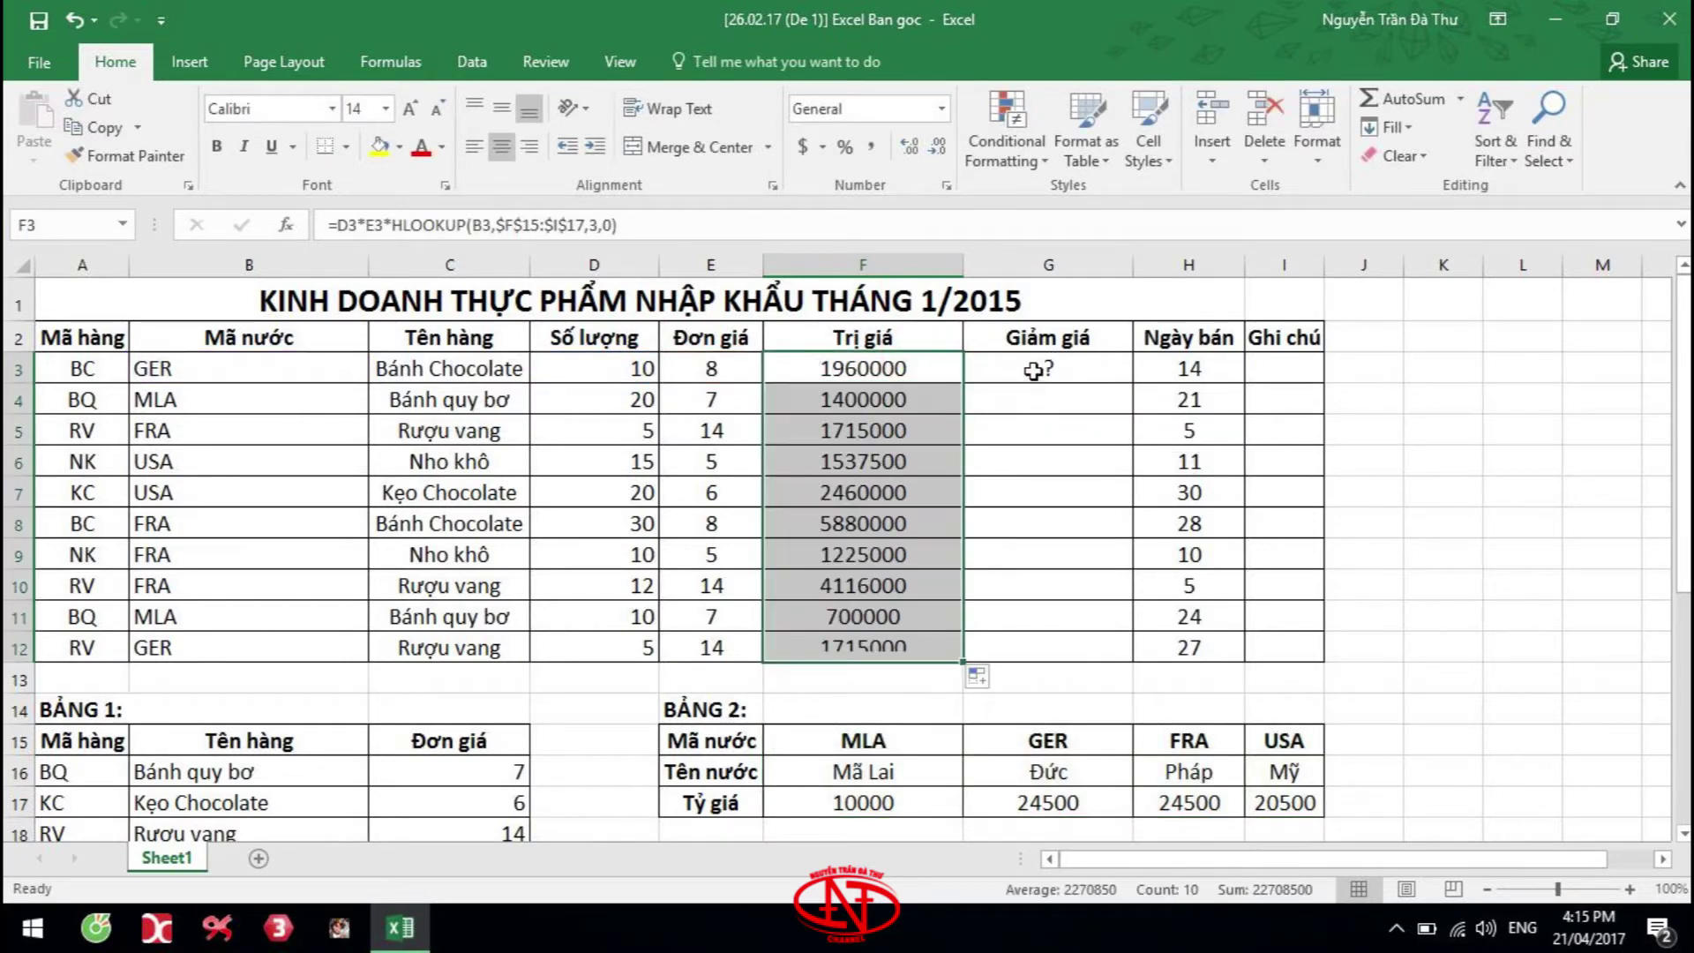
pyautogui.click(1032, 370)
pyautogui.scroll(-4, 1032, 379)
# Highlight the Giảm giá rule text in row 25, then scroll back up to the sales table
pyautogui.click(863, 571)
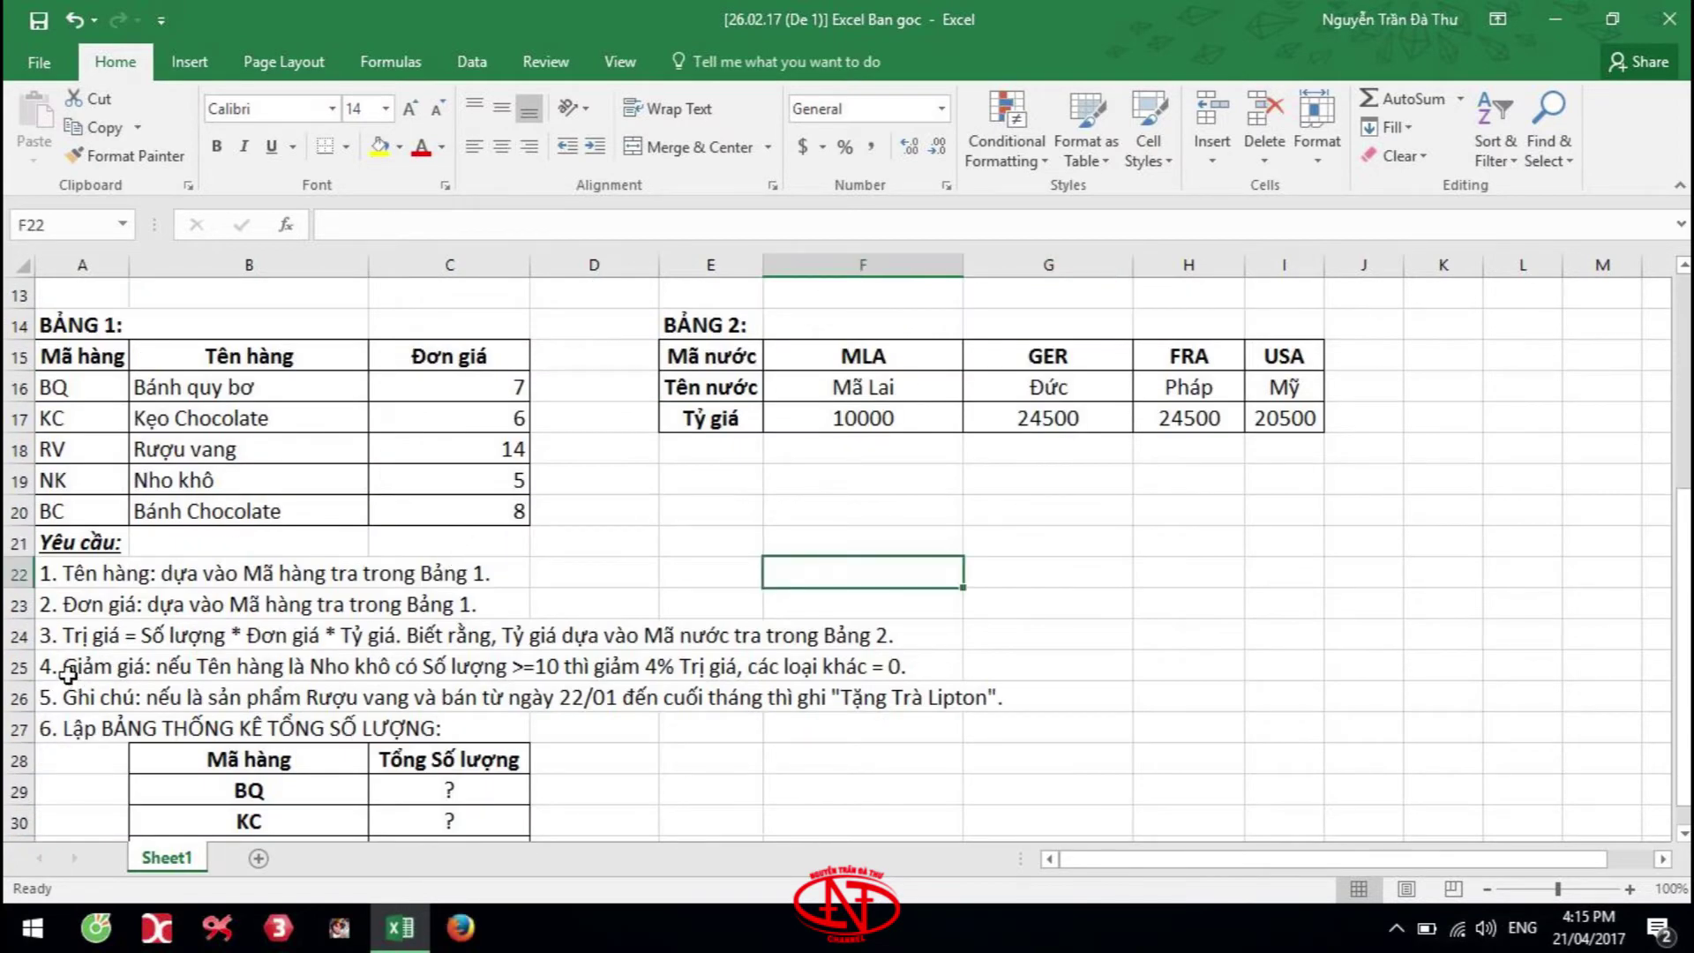
pyautogui.moveTo(62, 673); pyautogui.dragTo(555, 661)
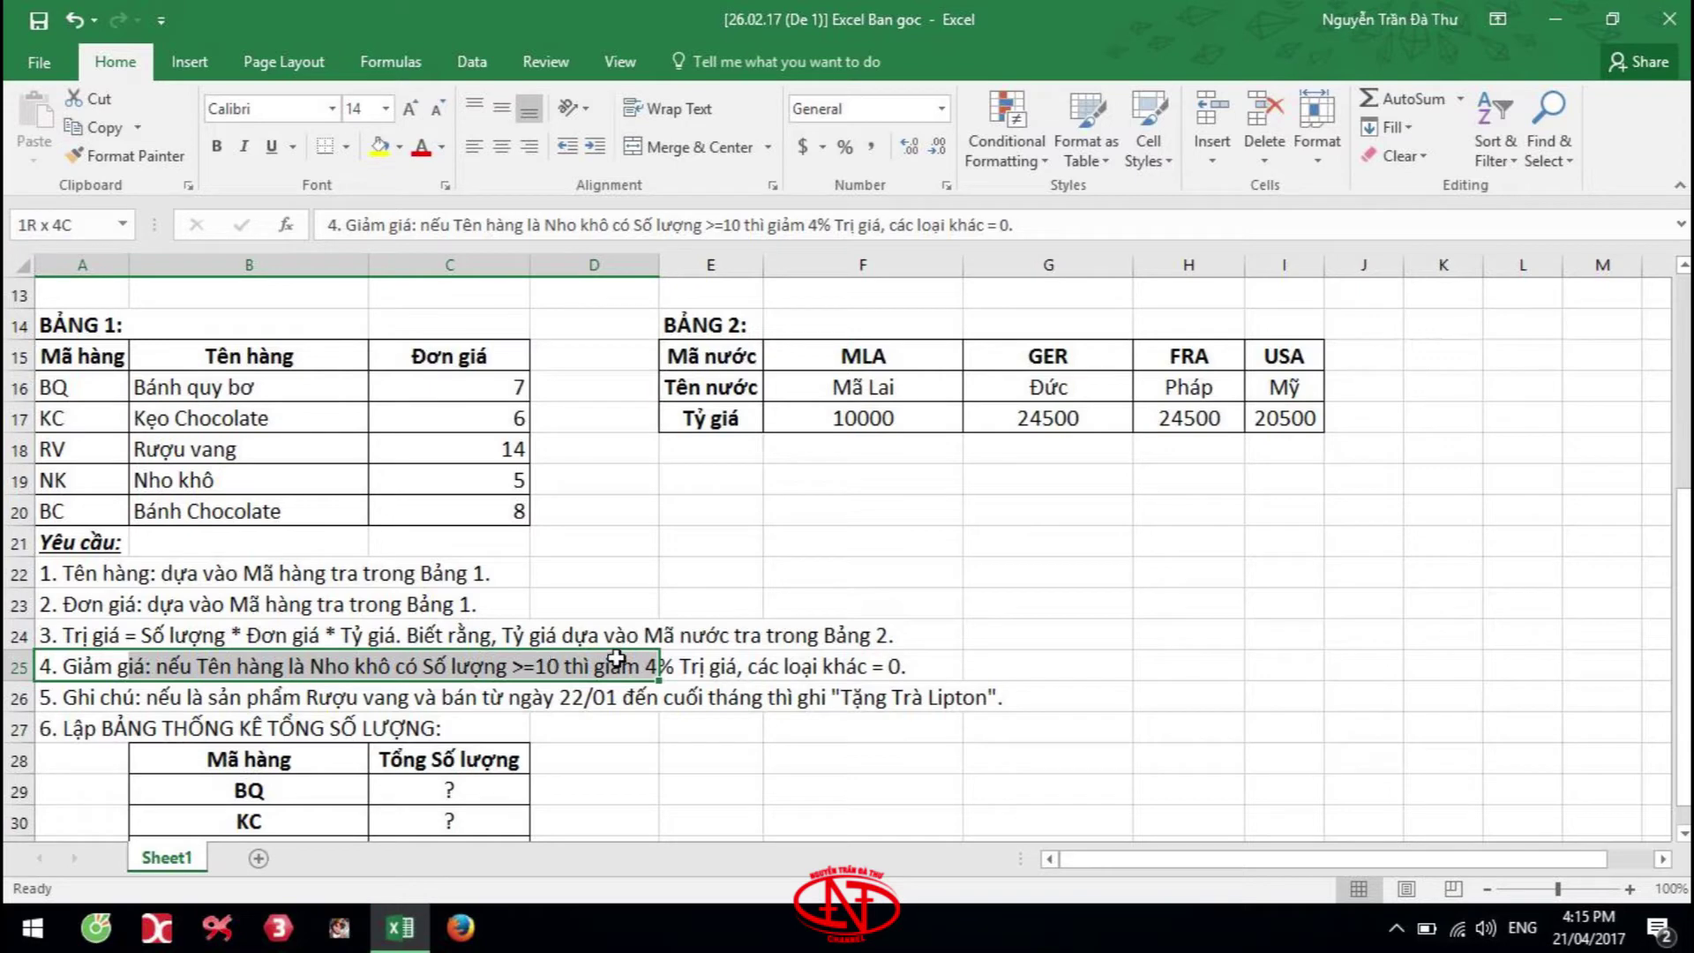
pyautogui.moveTo(608, 660); pyautogui.dragTo(994, 678)
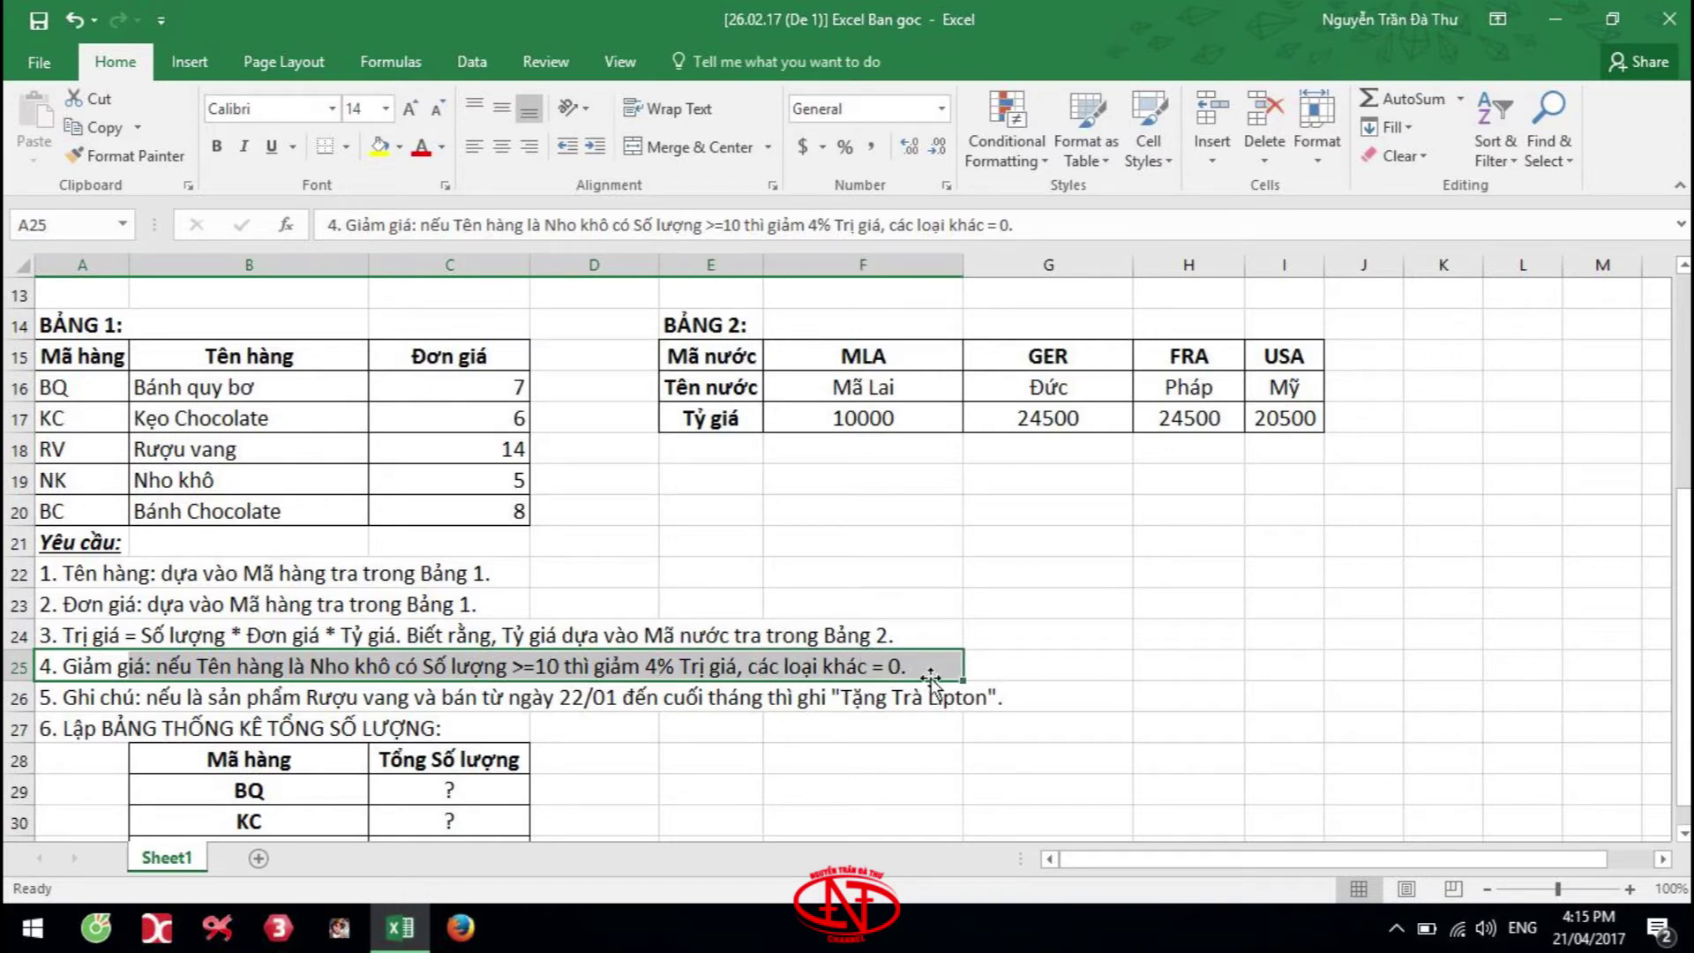
pyautogui.click(300, 667)
pyautogui.moveTo(362, 666); pyautogui.dragTo(406, 666)
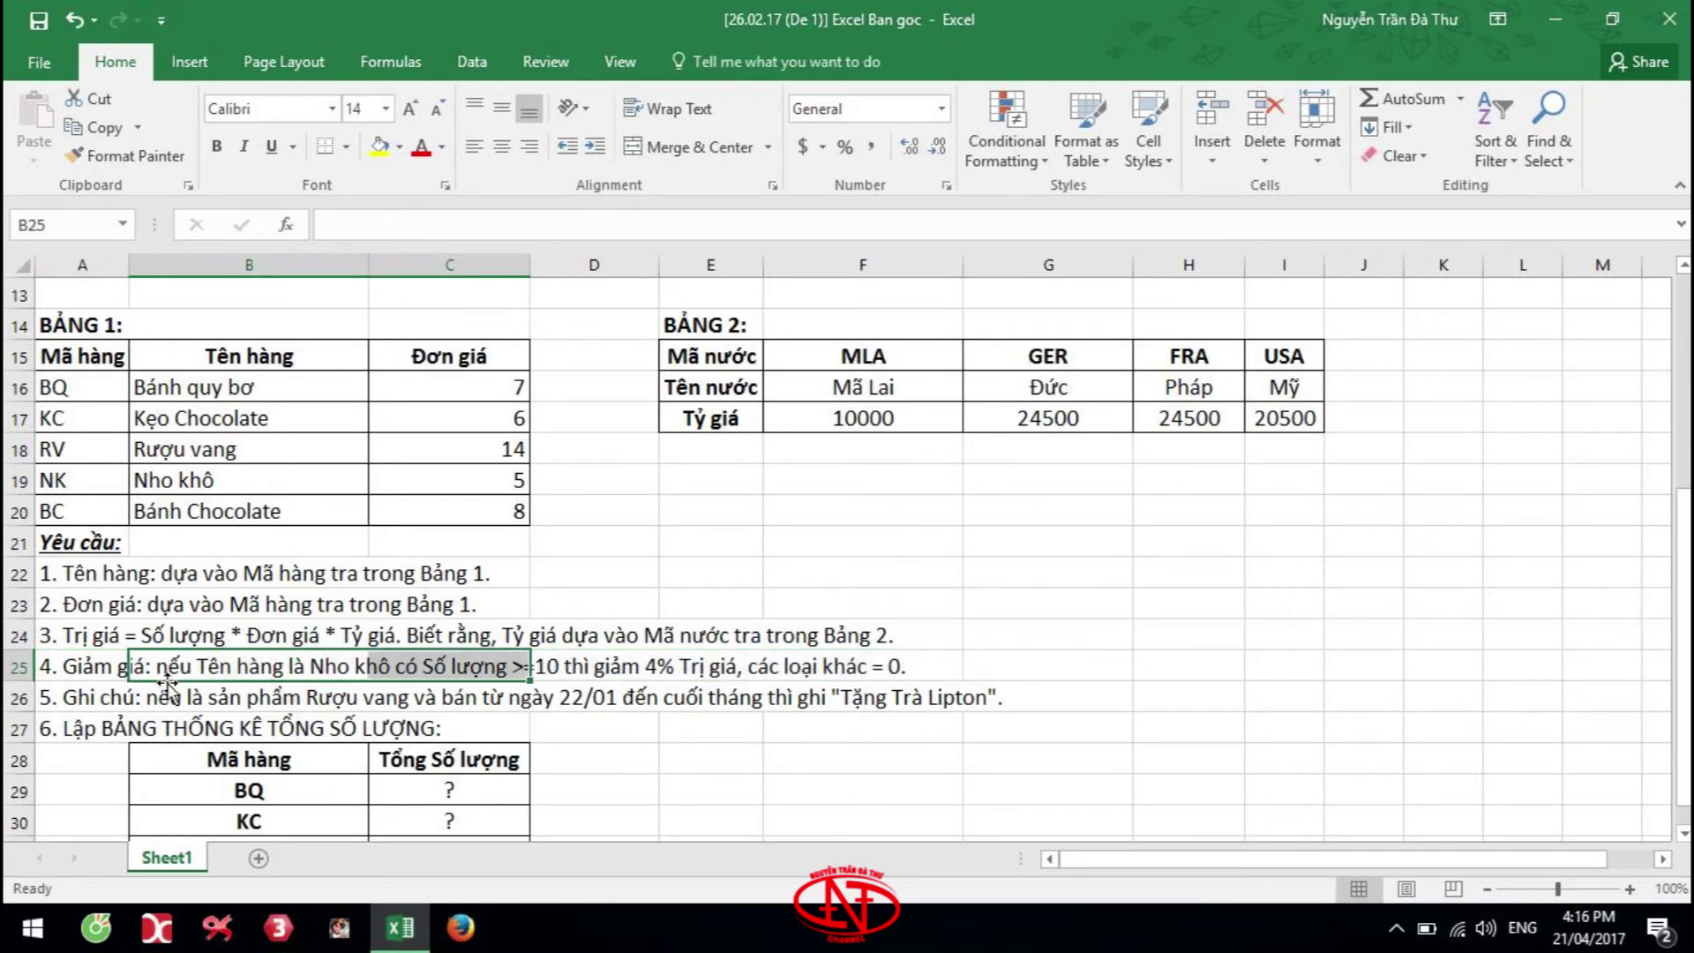
pyautogui.moveTo(68, 669); pyautogui.dragTo(900, 664)
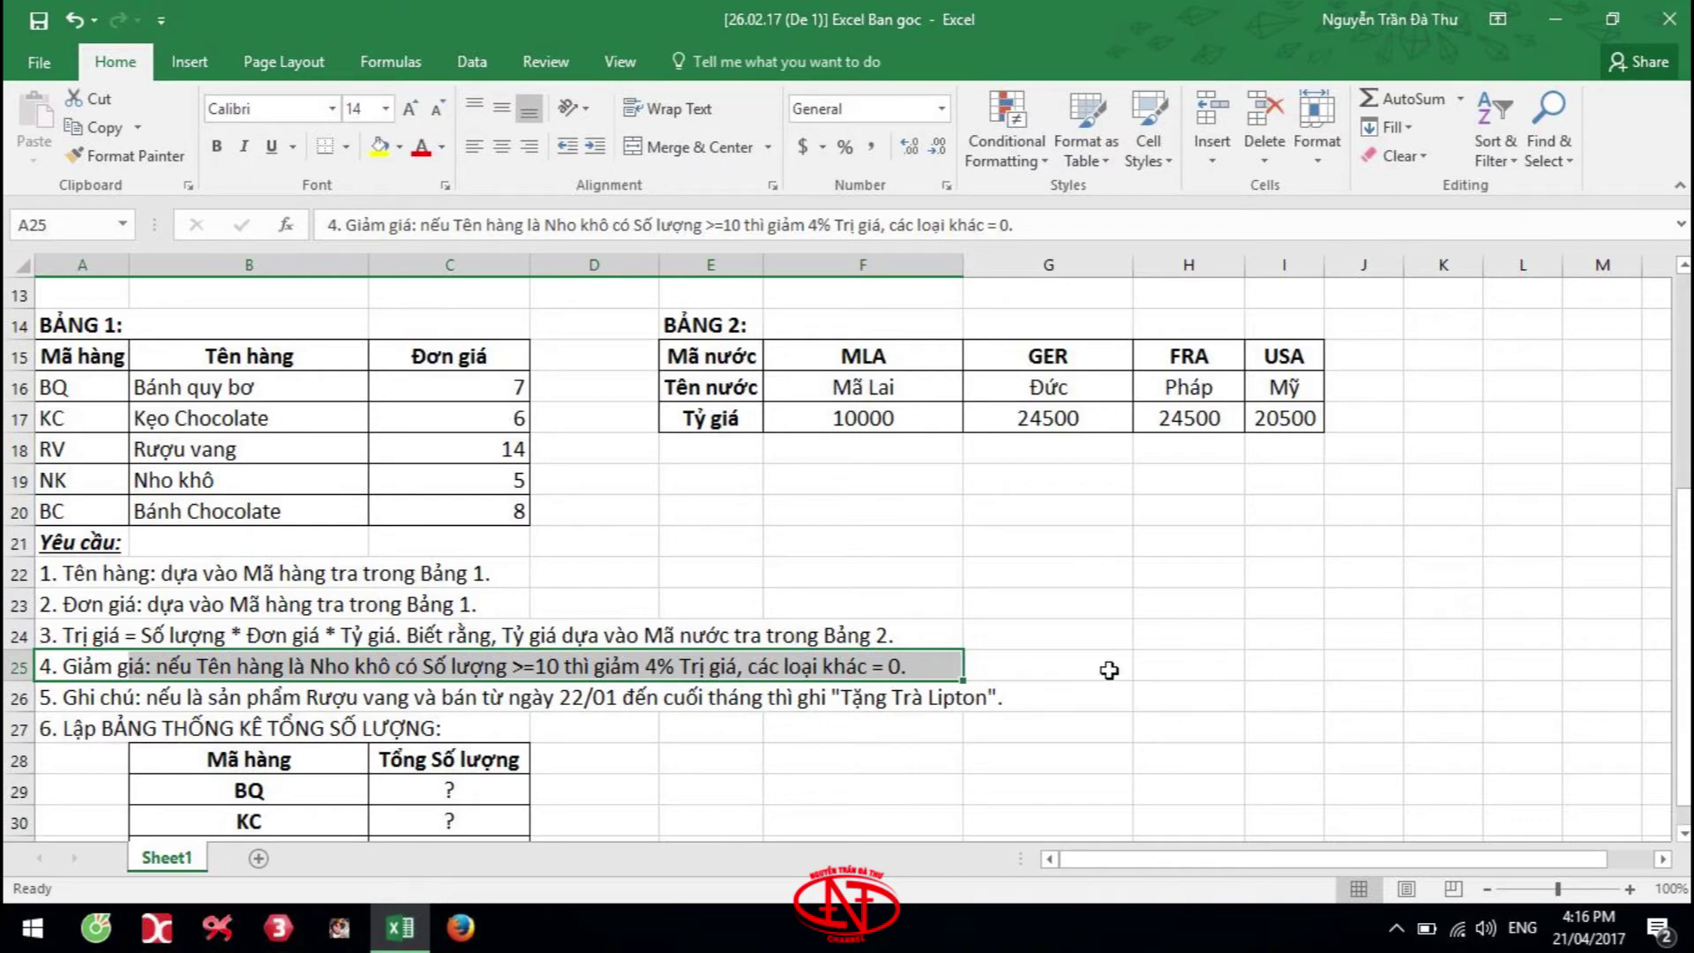
pyautogui.scroll(1, 1109, 671)
pyautogui.scroll(3, 1109, 680)
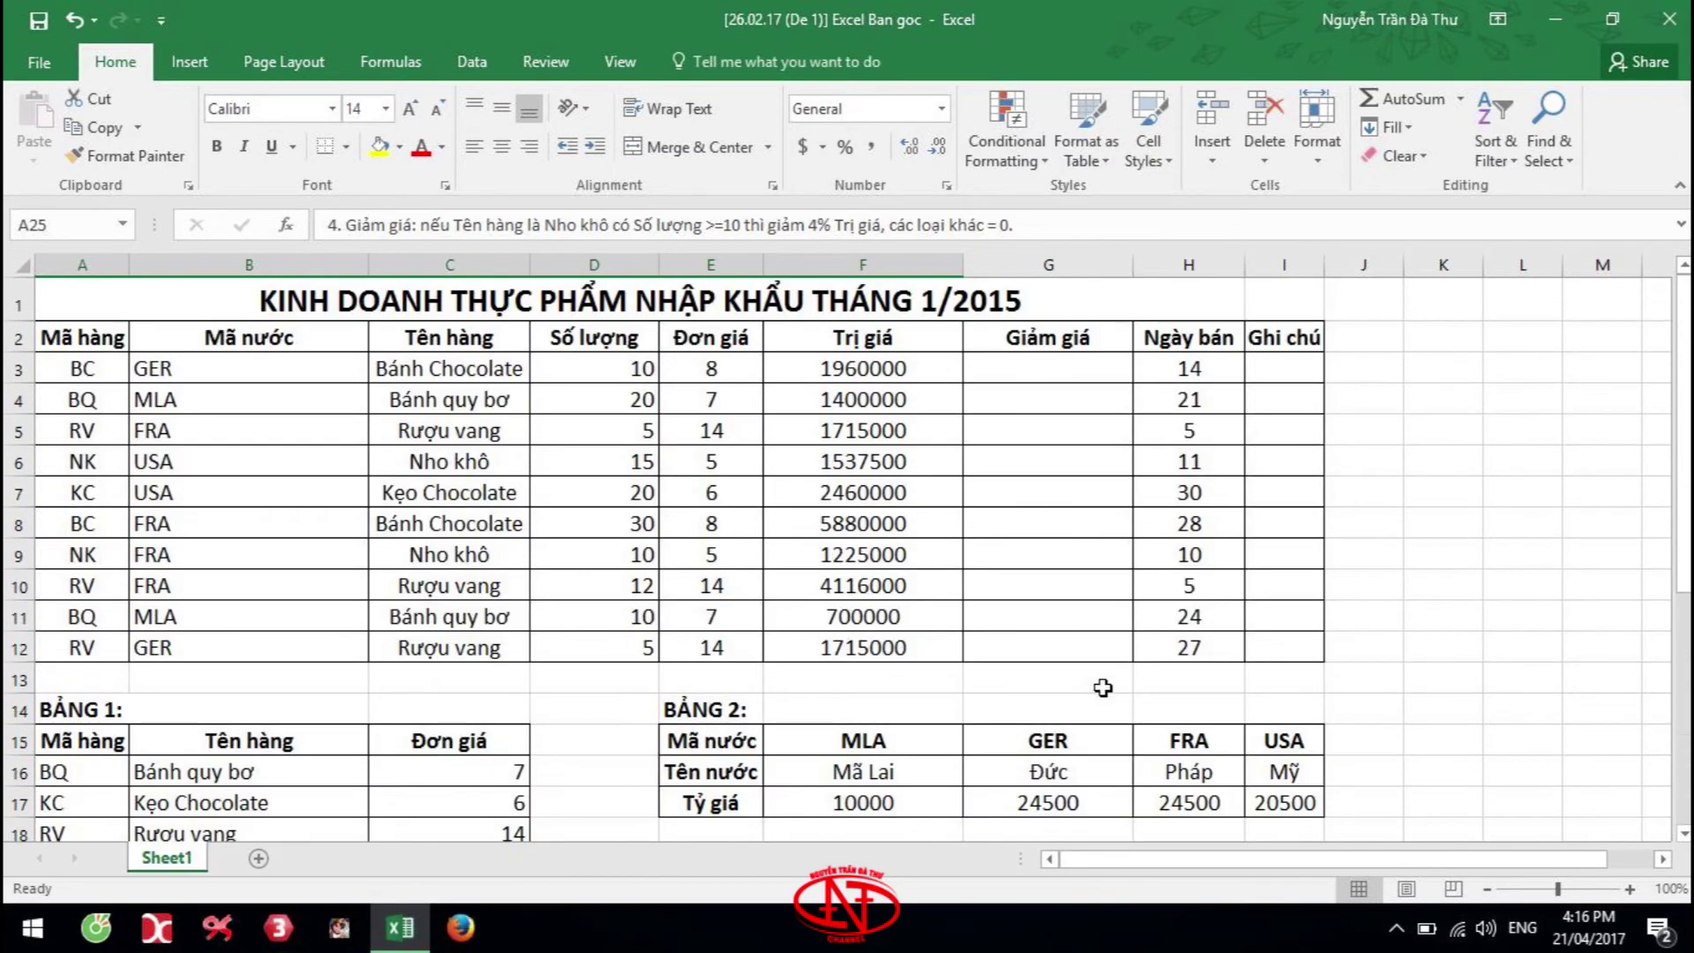
# Enter =IF(AND(C3="Nho khô",D3>=10),F3*4%,0) in G3 for the discount
pyautogui.click(1064, 362)
pyautogui.write('=if')
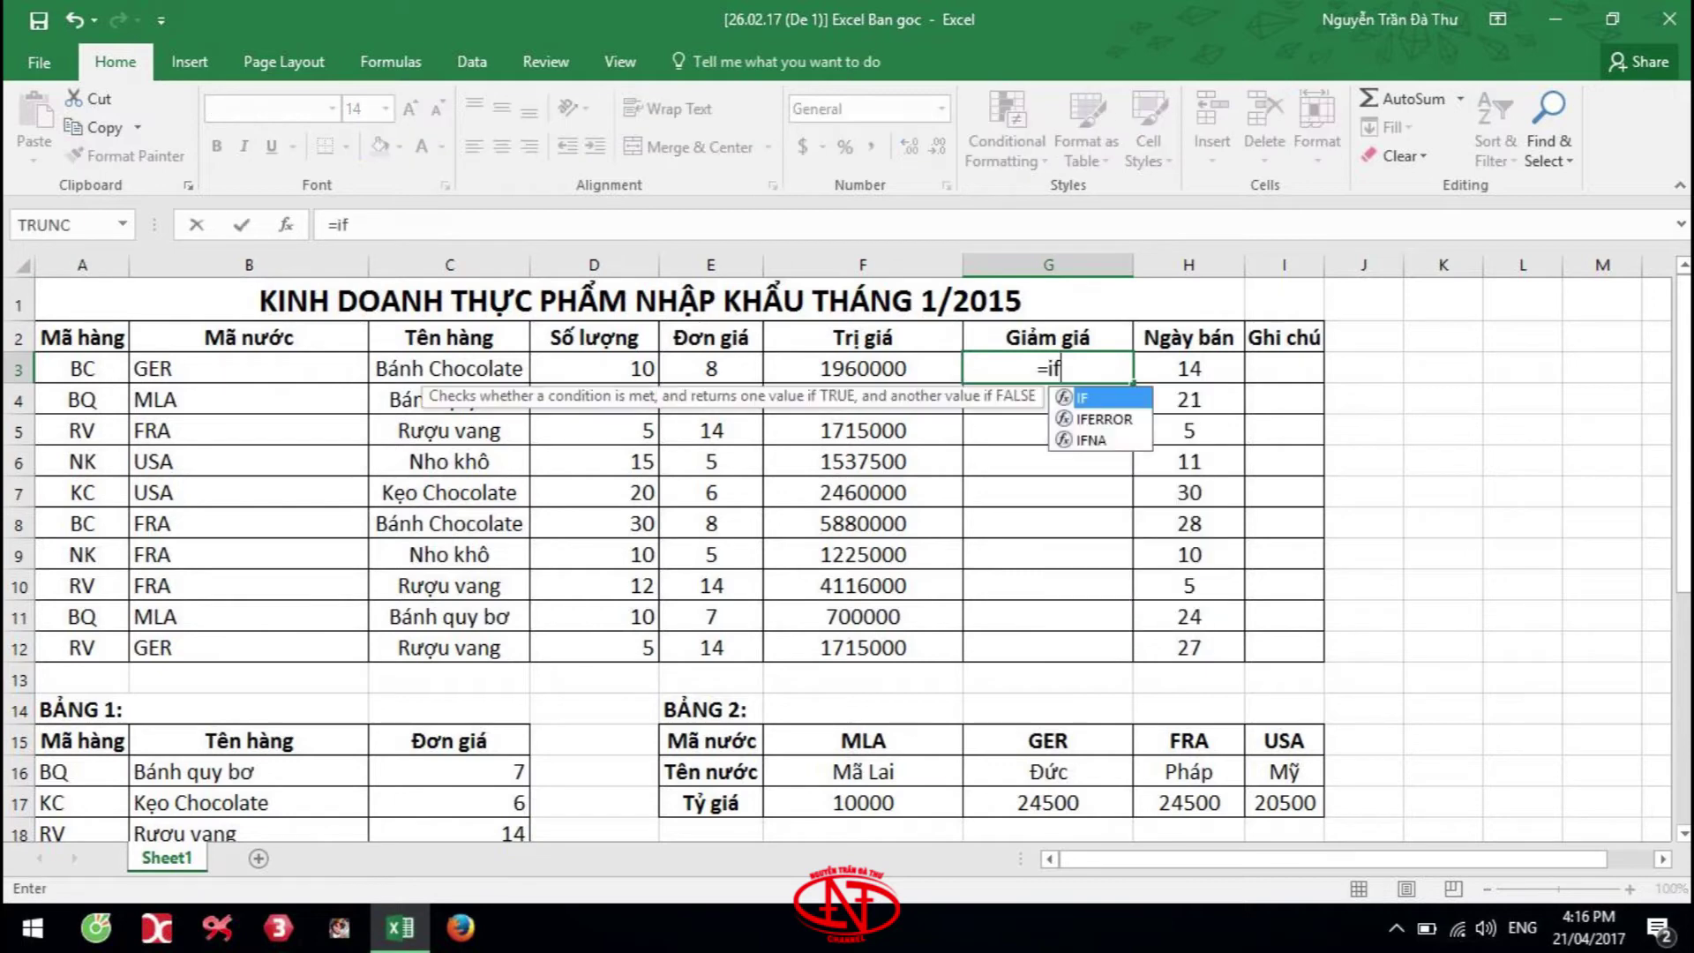
pyautogui.write('(')
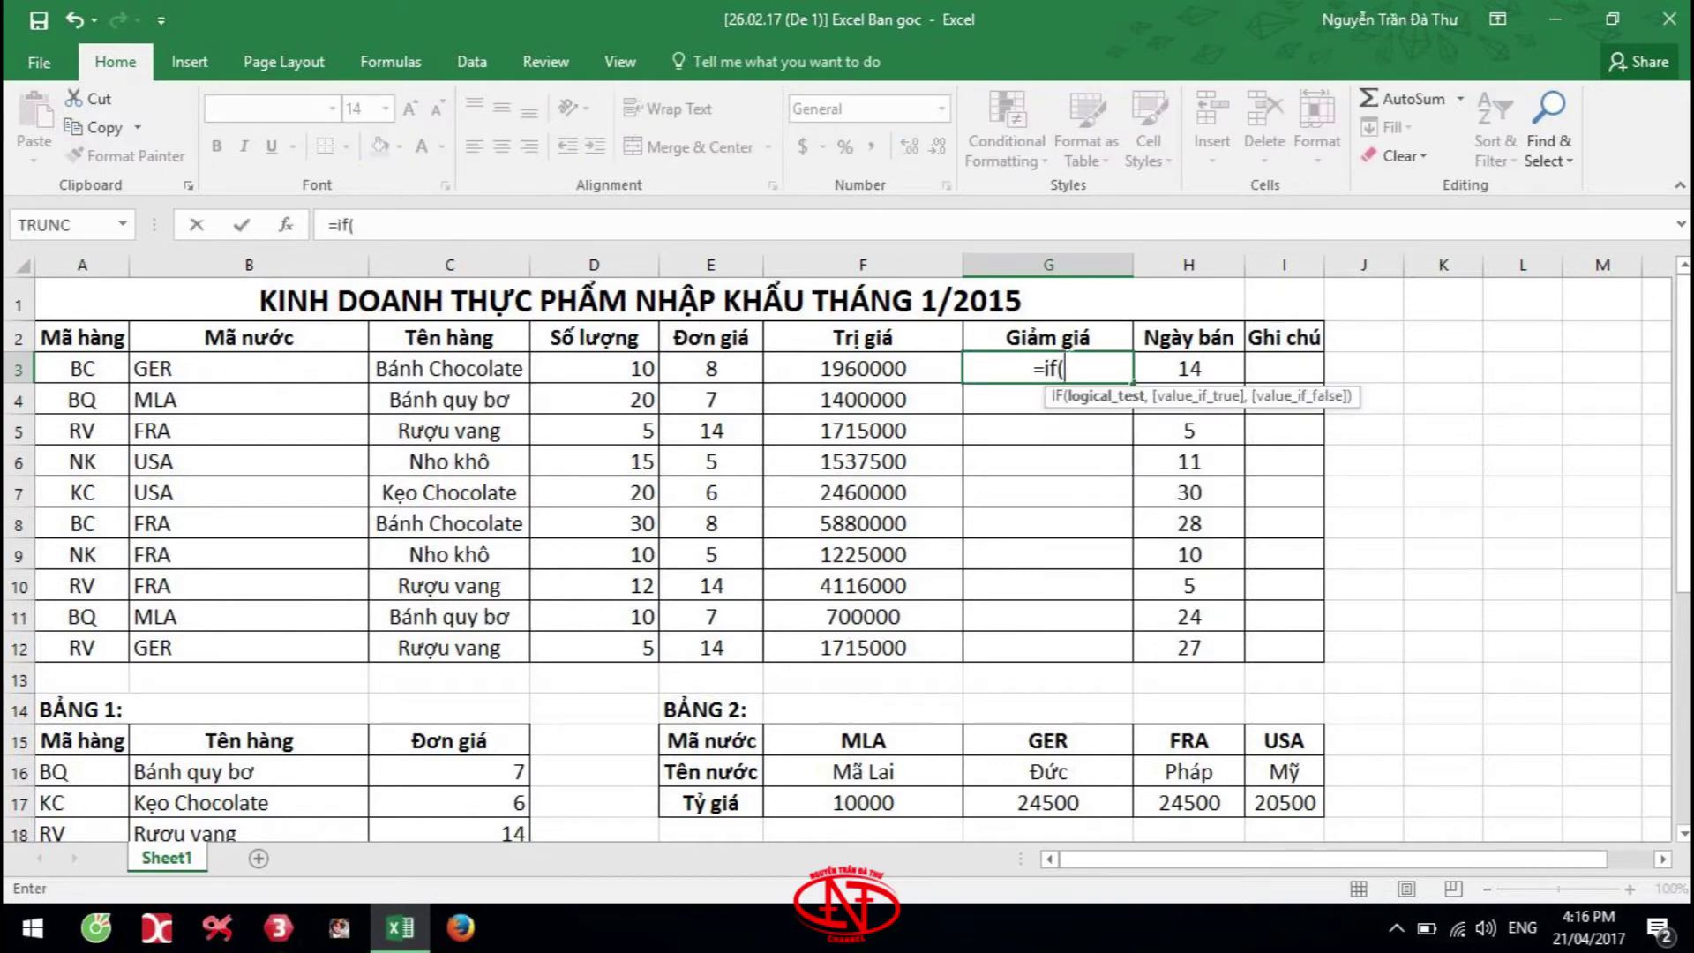
pyautogui.write('and')
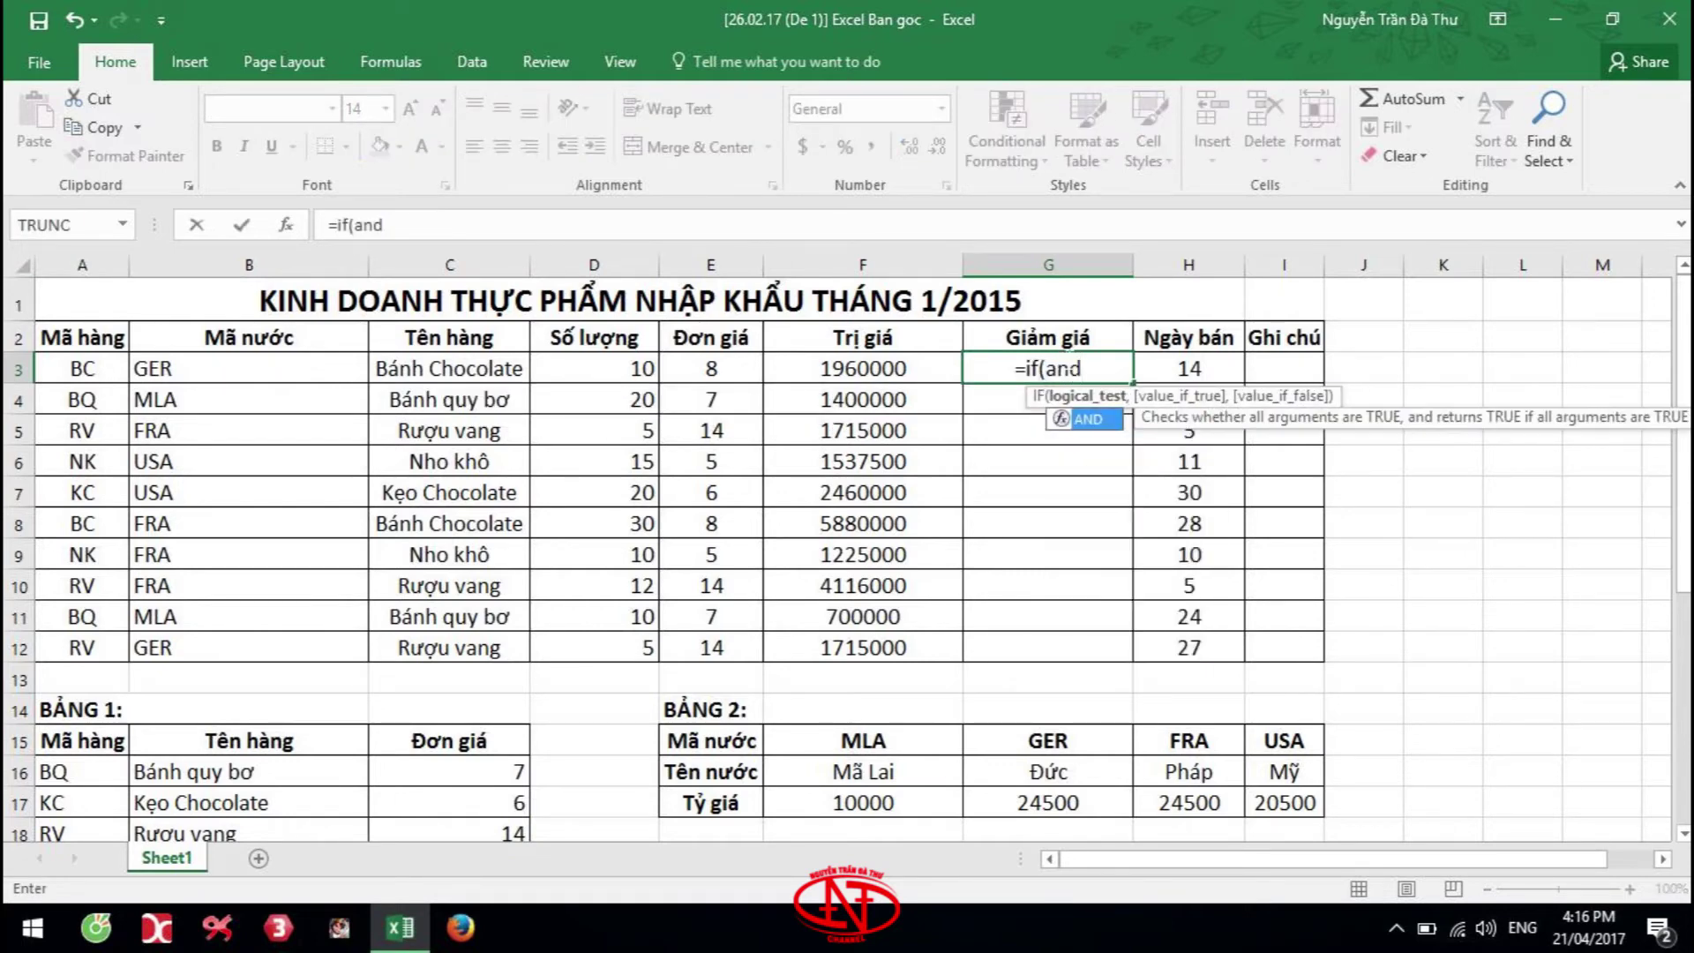
pyautogui.write('(')
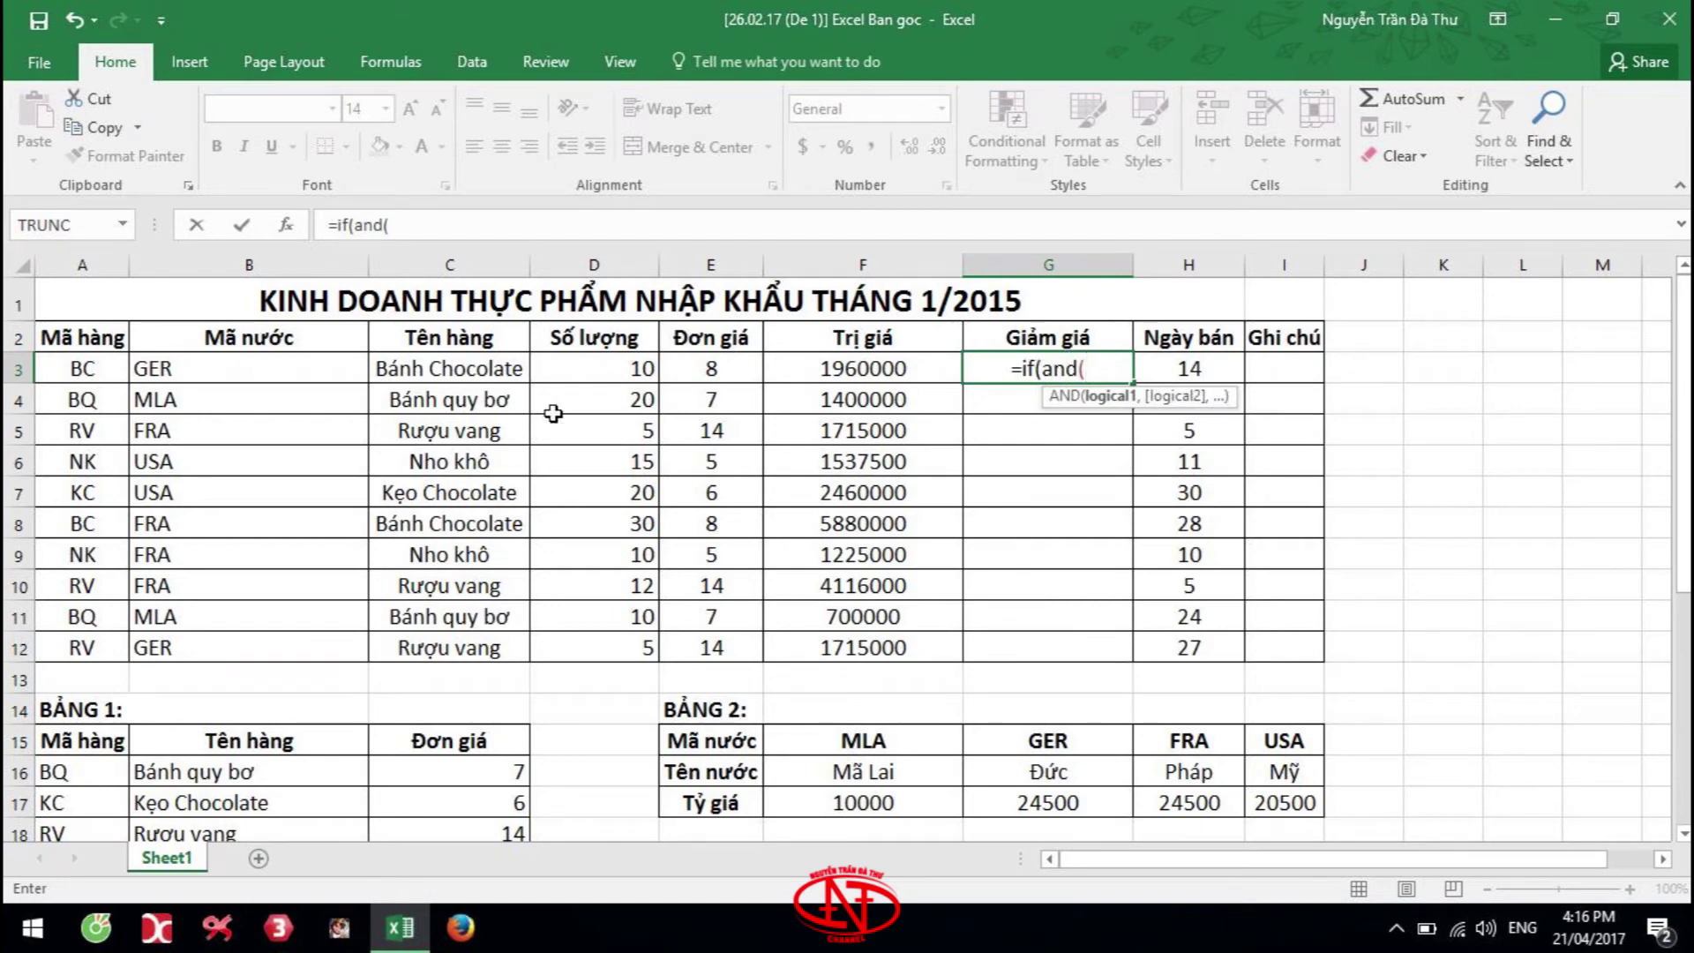
pyautogui.click(464, 373)
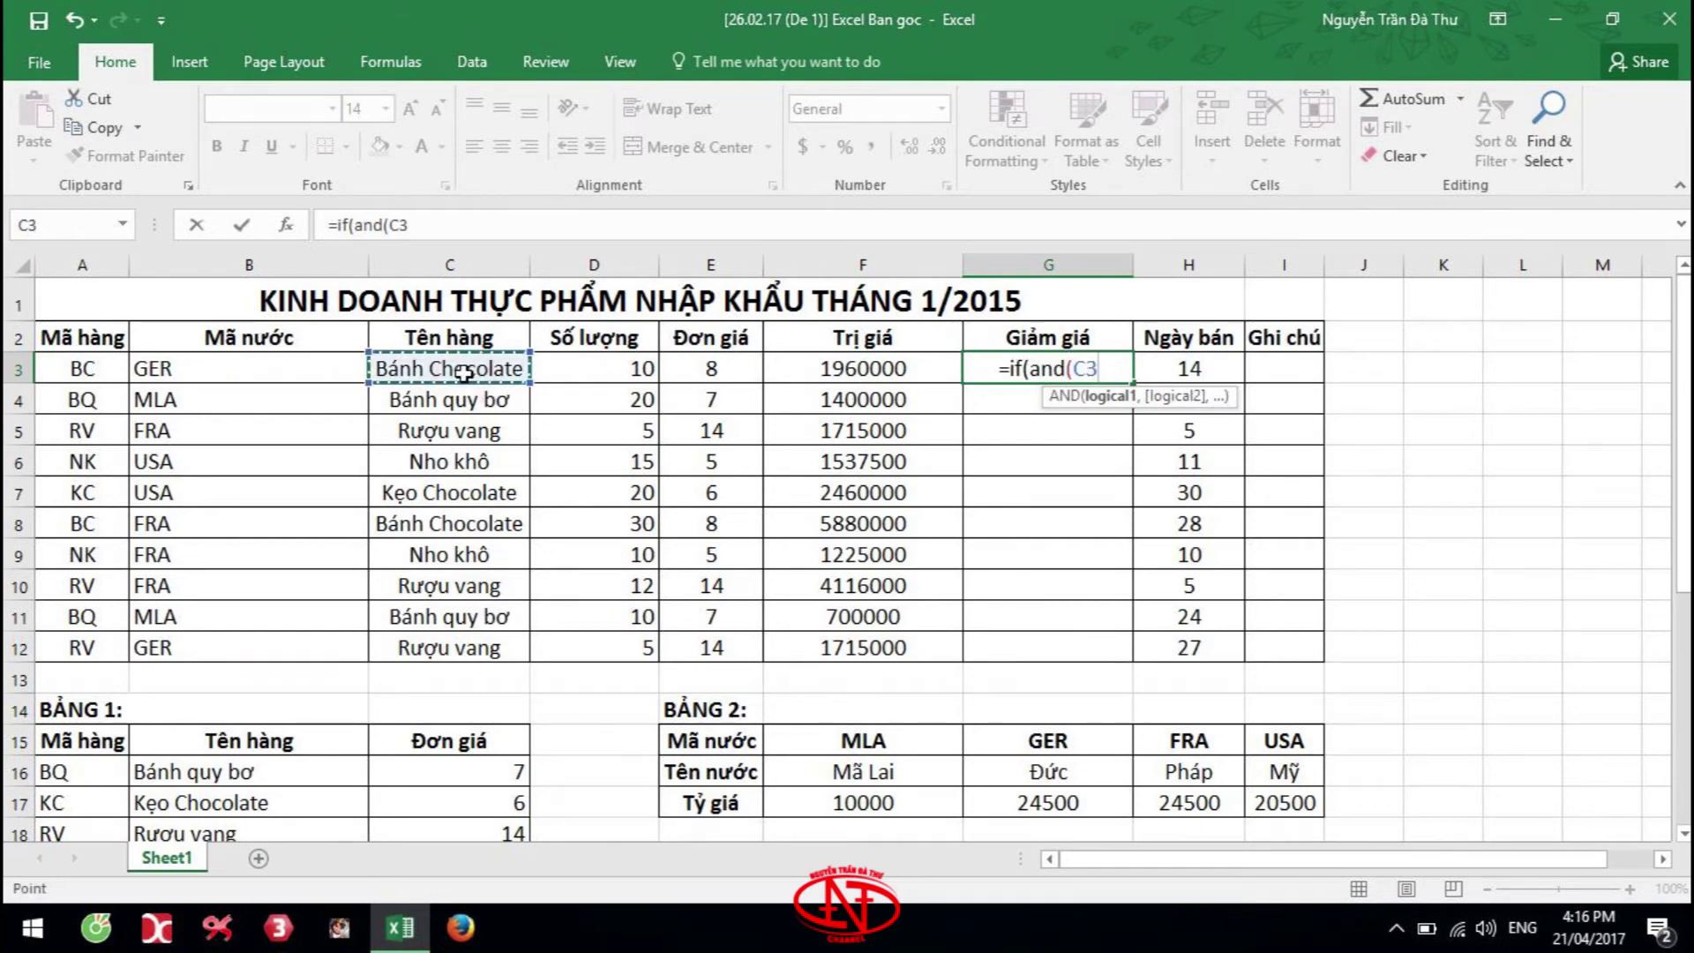
pyautogui.write('="Nho')
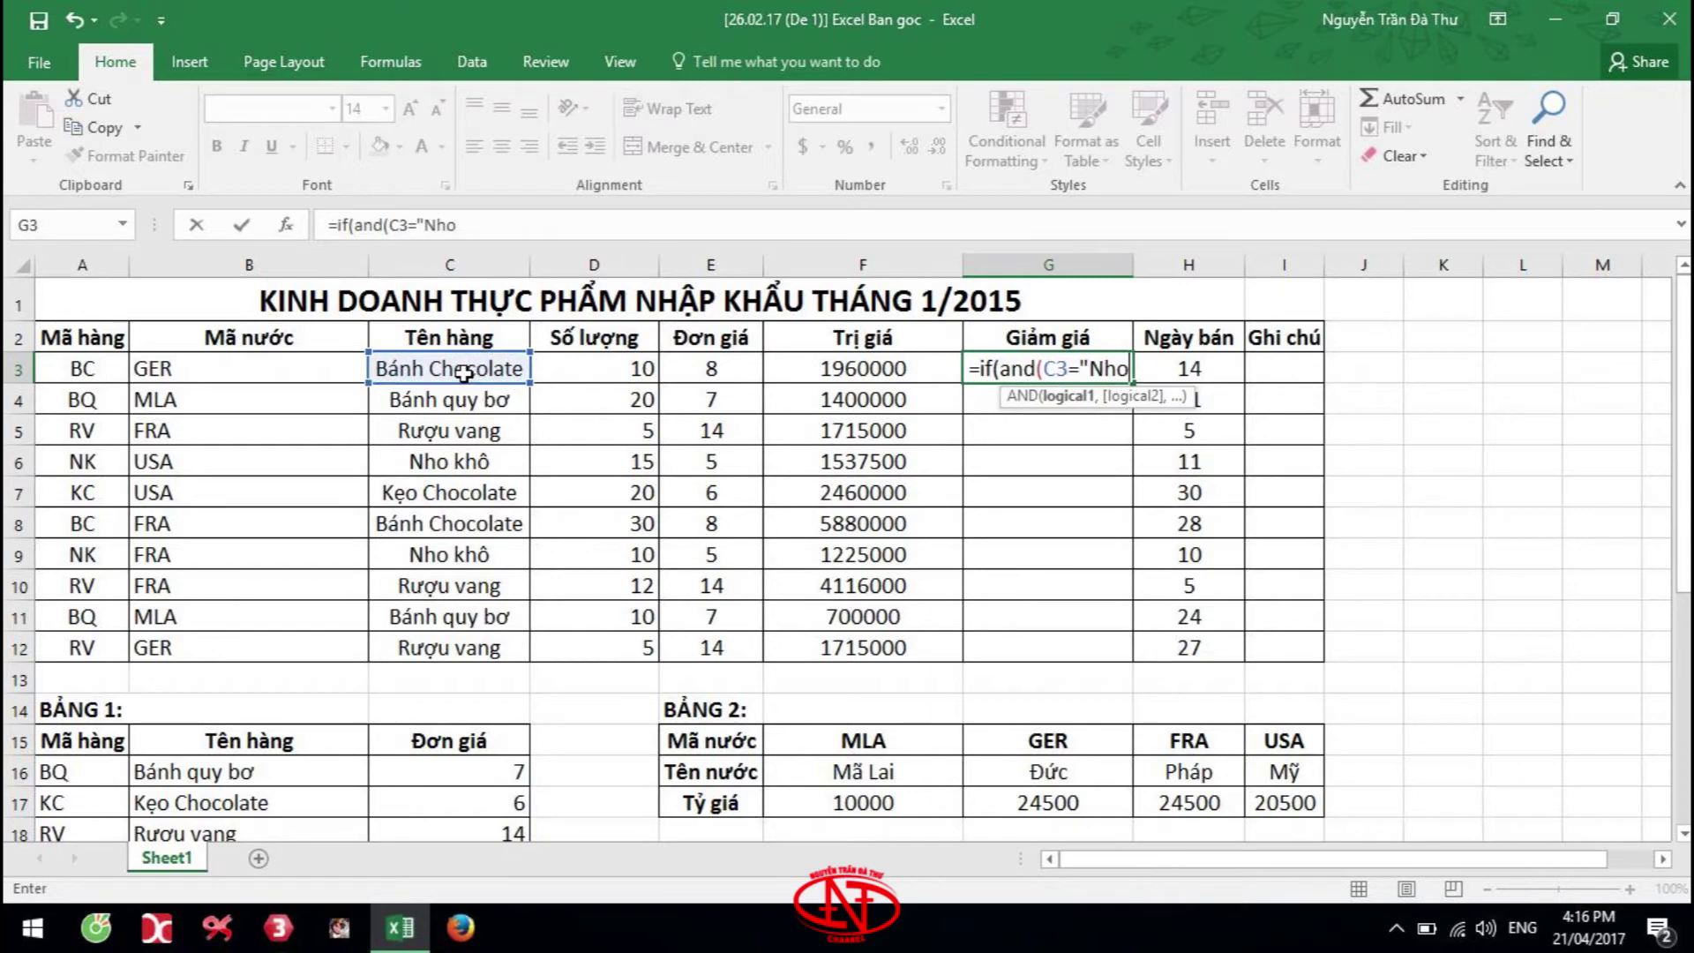
pyautogui.write(' khô",')
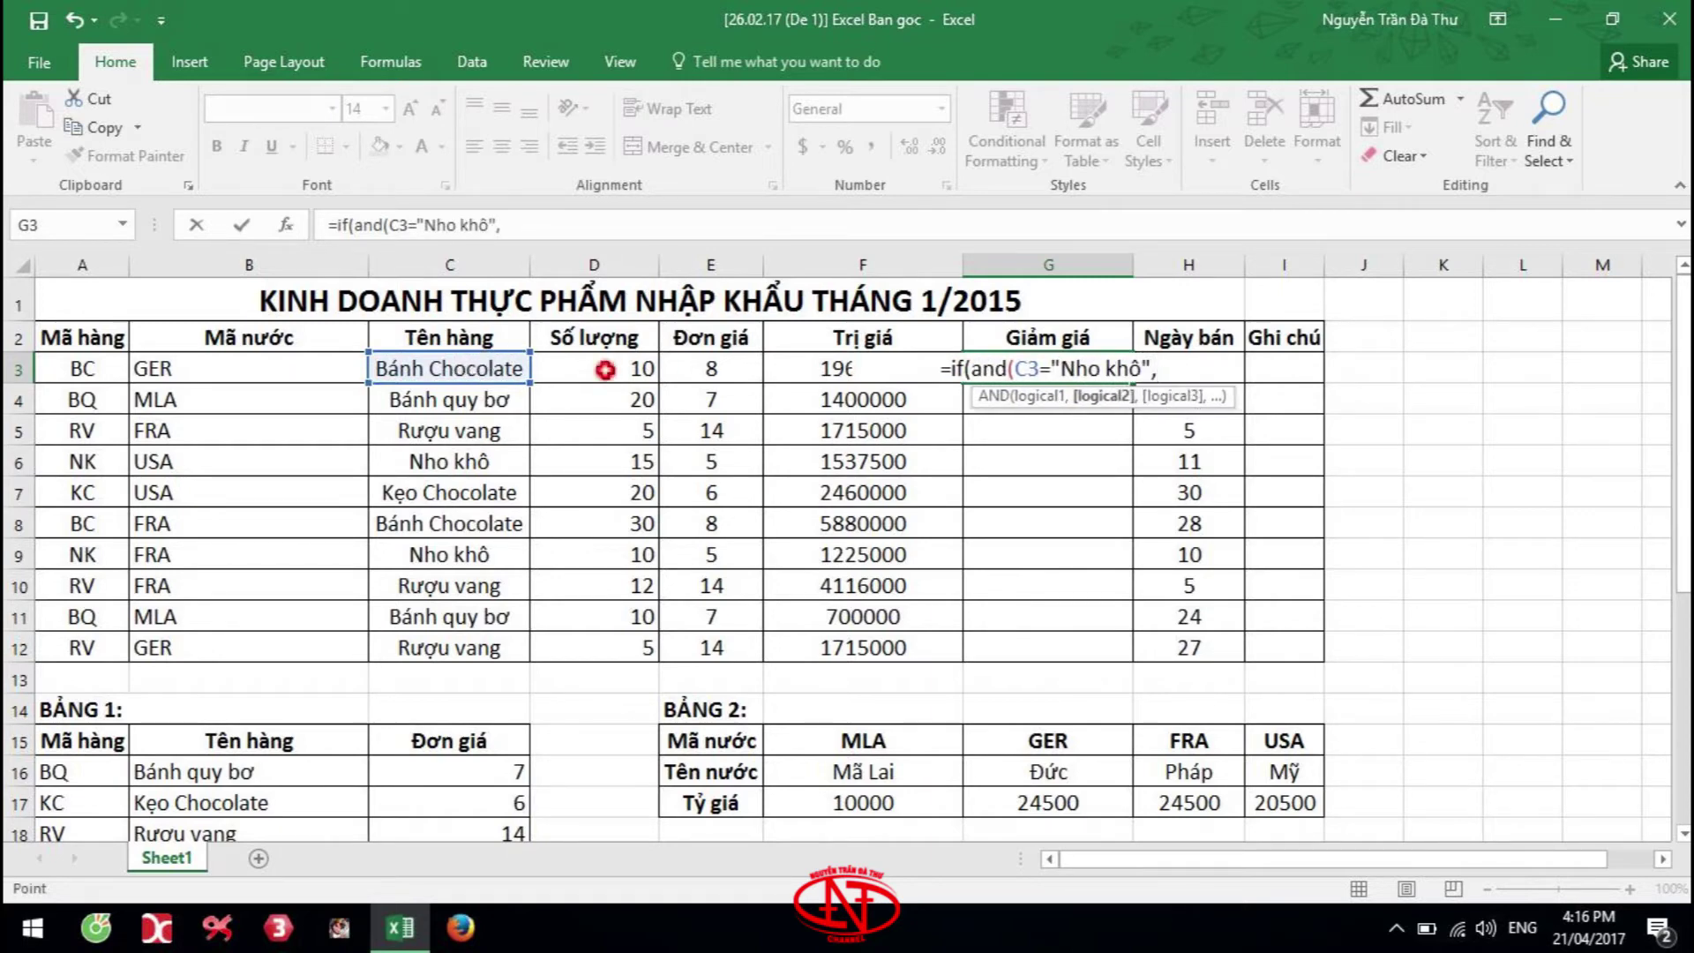
pyautogui.click(604, 370)
pyautogui.write('>=10),')
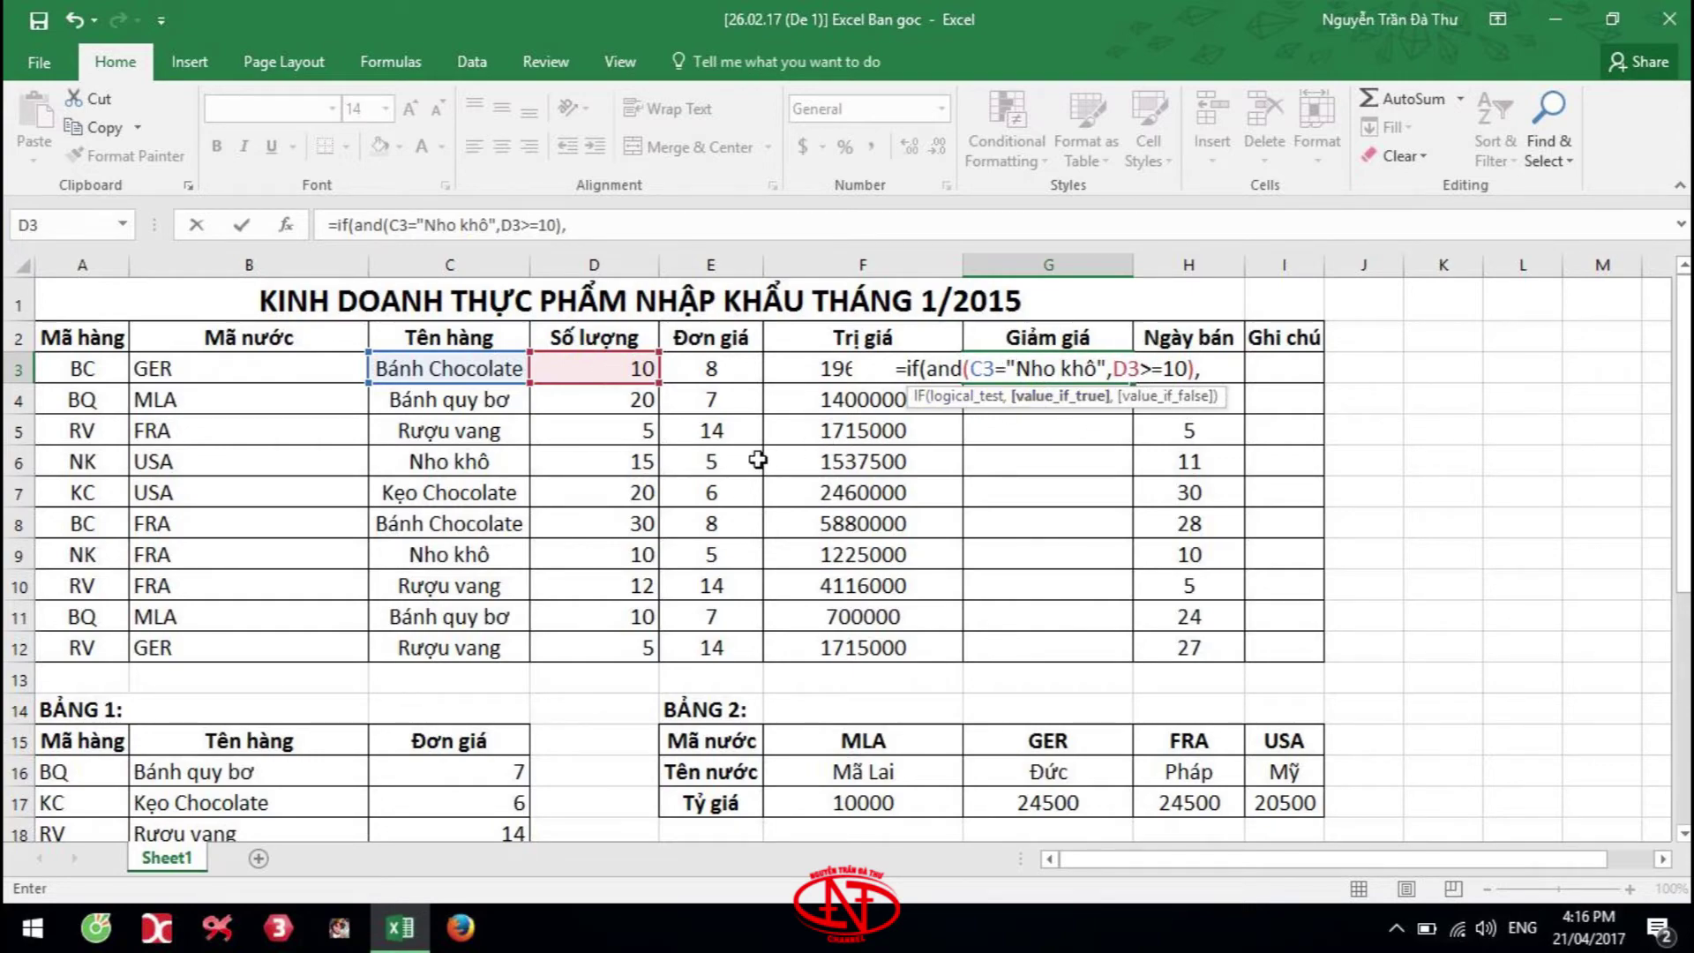
pyautogui.scroll(-2, 759, 459)
pyautogui.scroll(-1, 756, 457)
pyautogui.scroll(3, 816, 500)
pyautogui.click(813, 369)
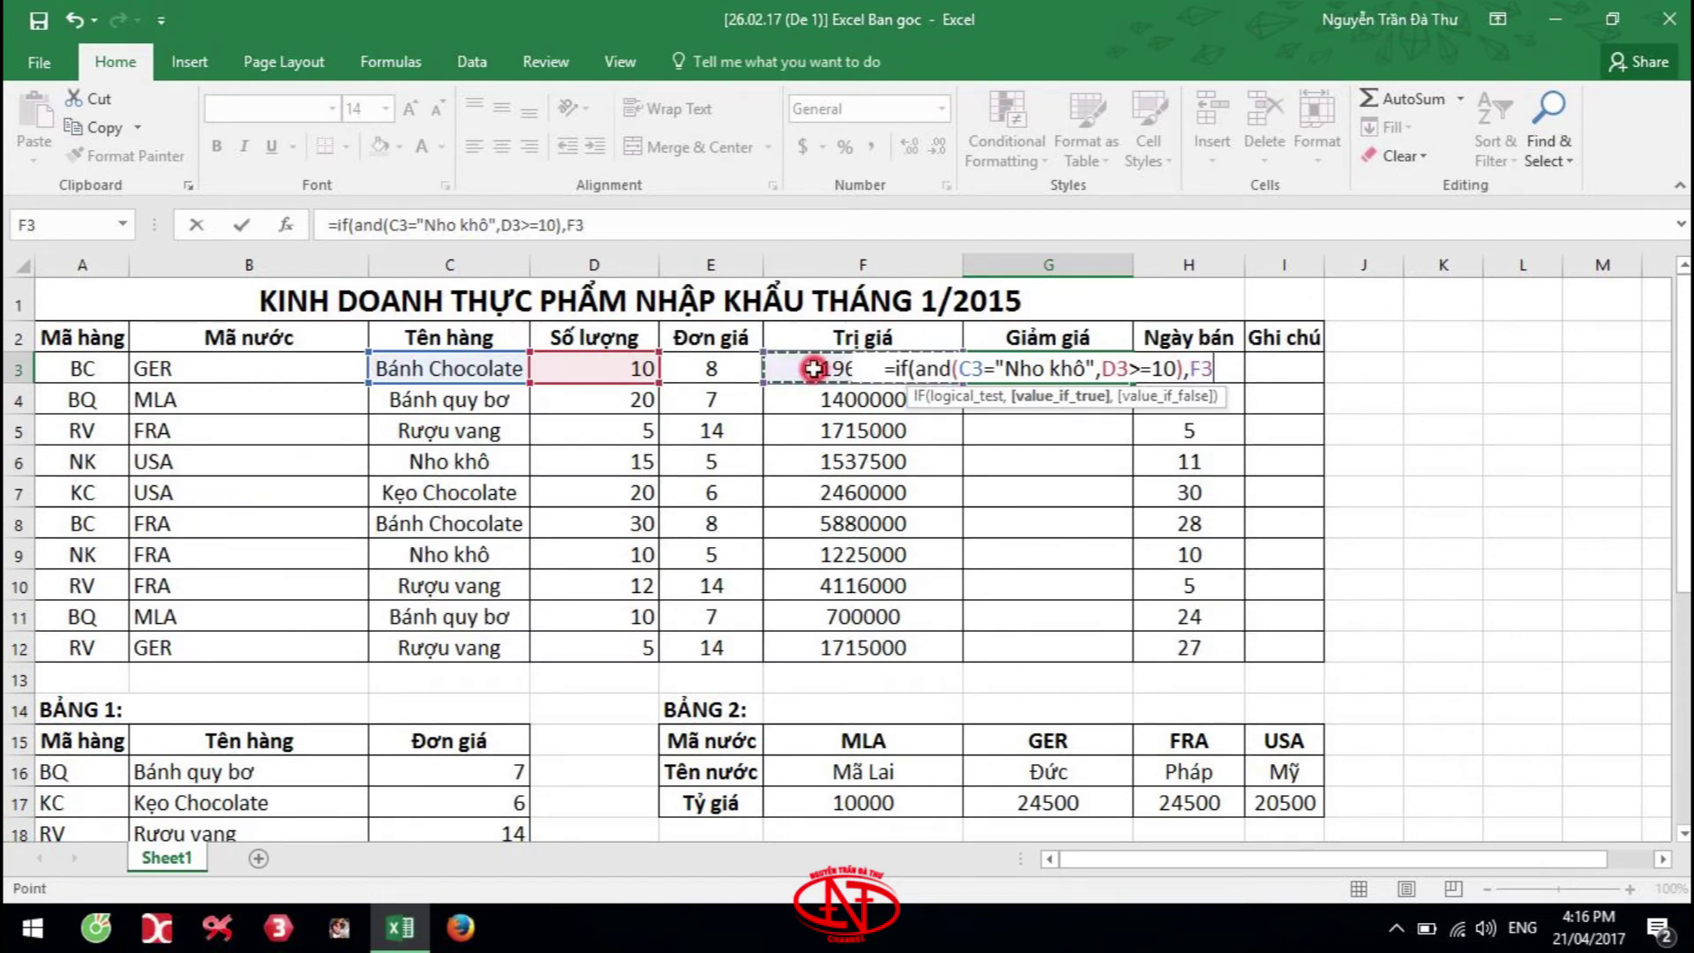
pyautogui.write('*')
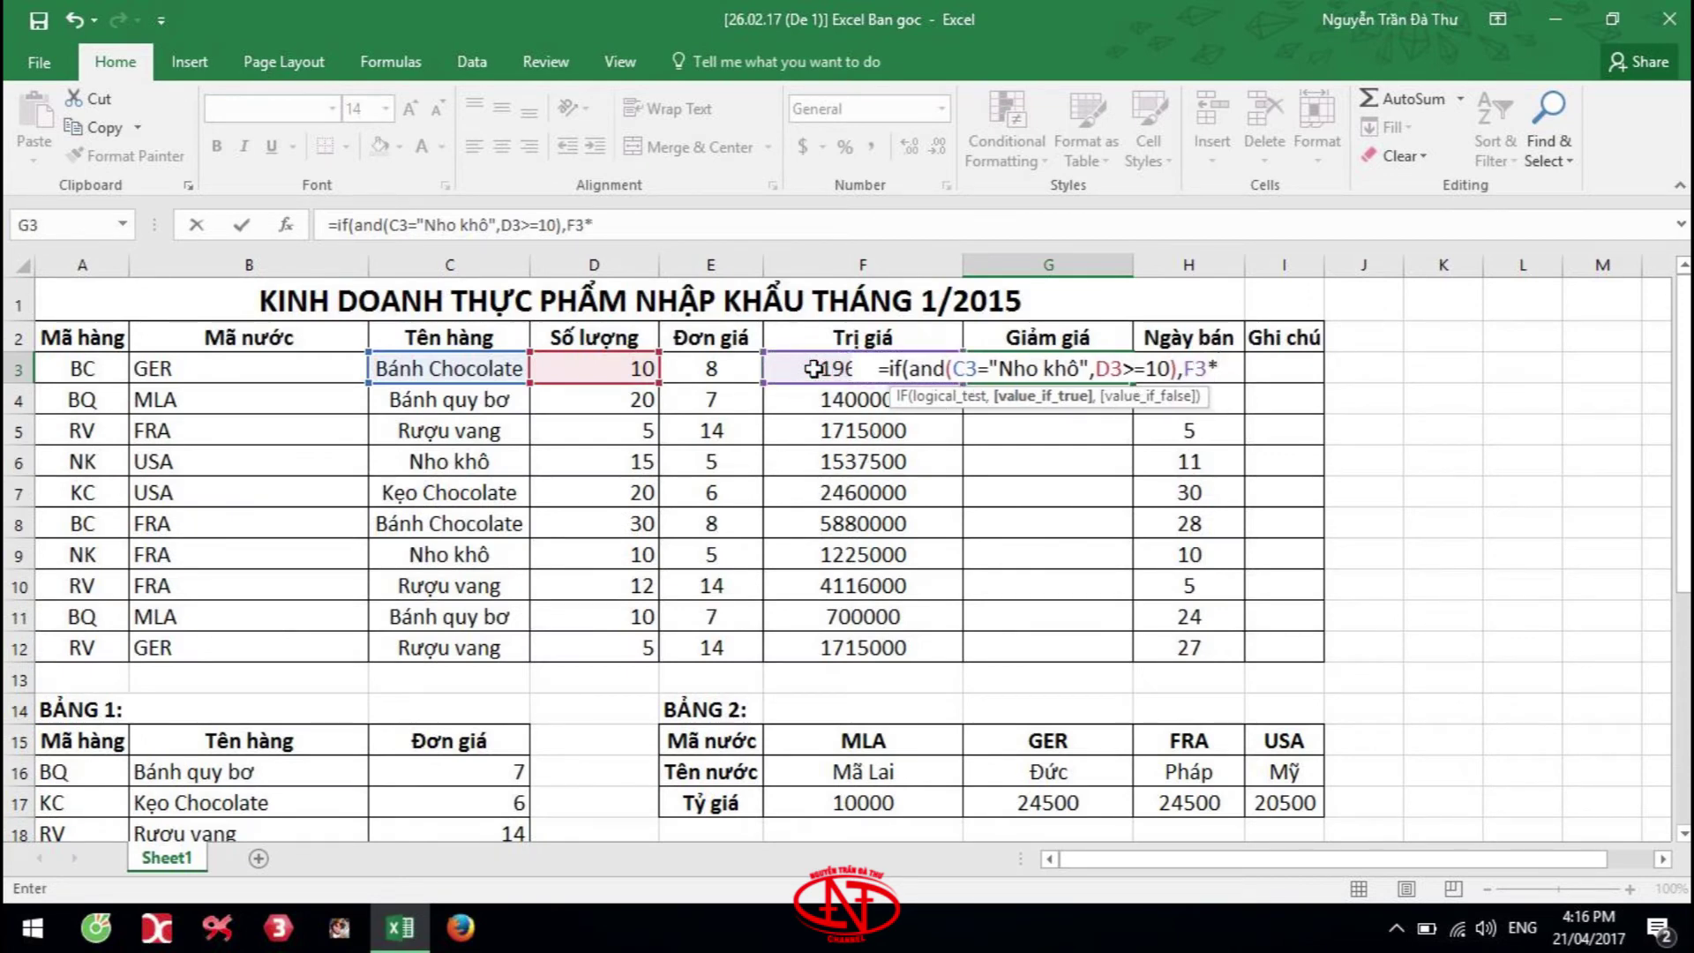
pyautogui.write('4%')
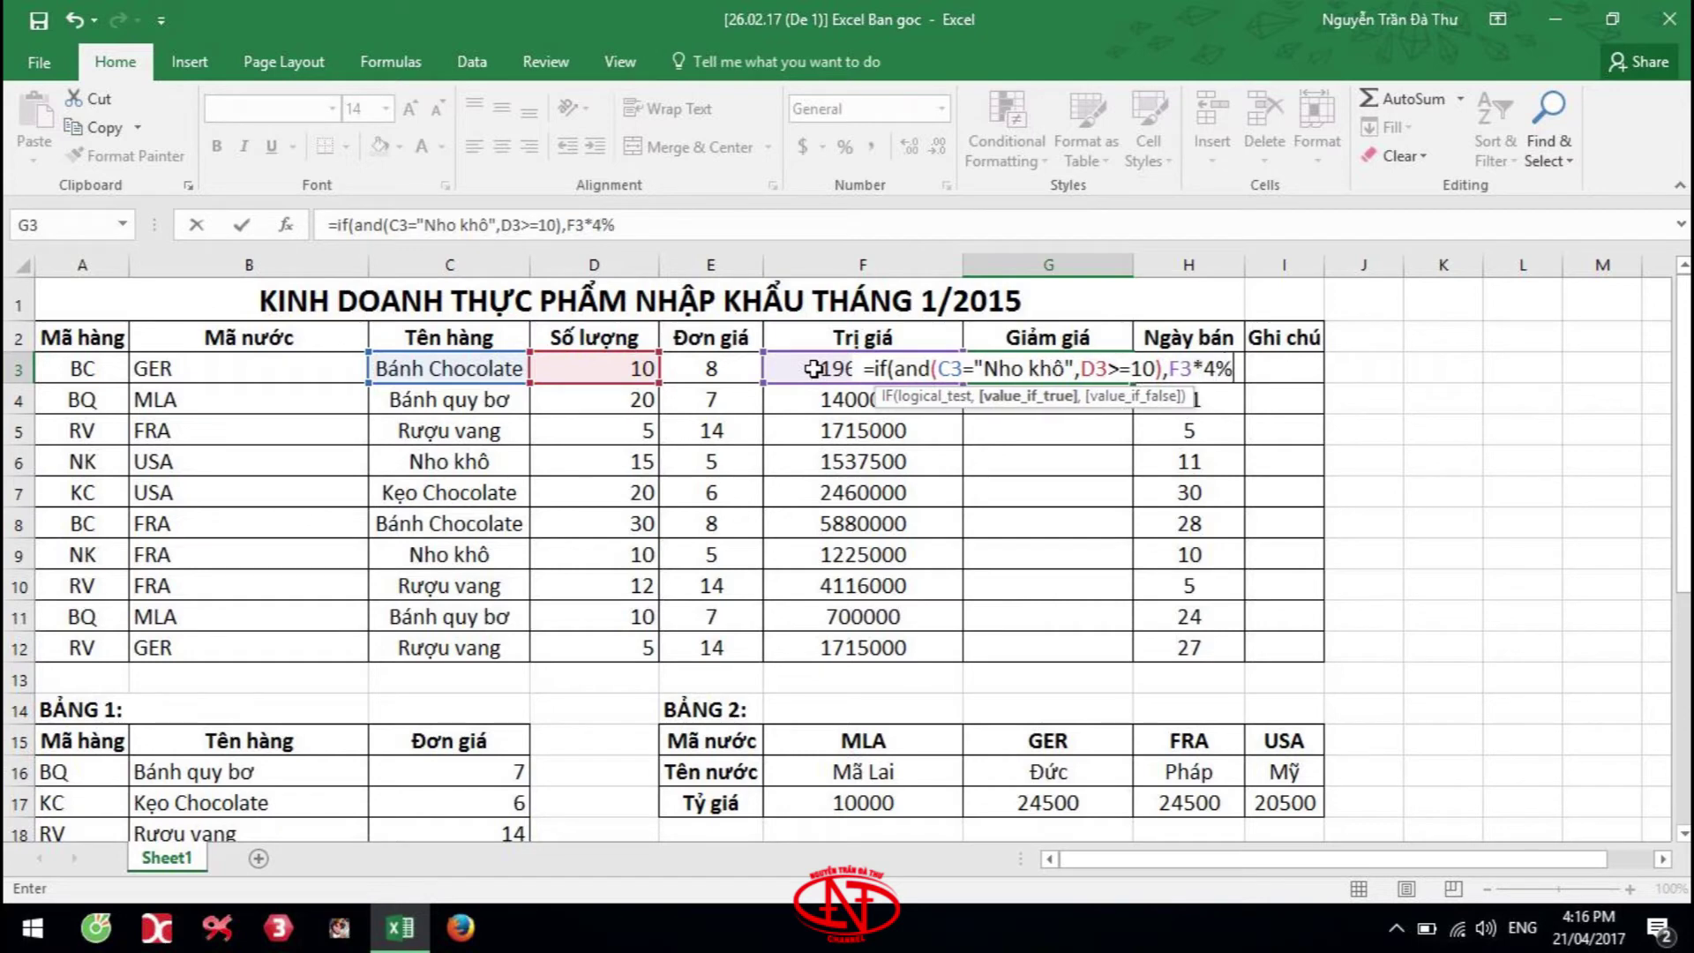
pyautogui.write(',')
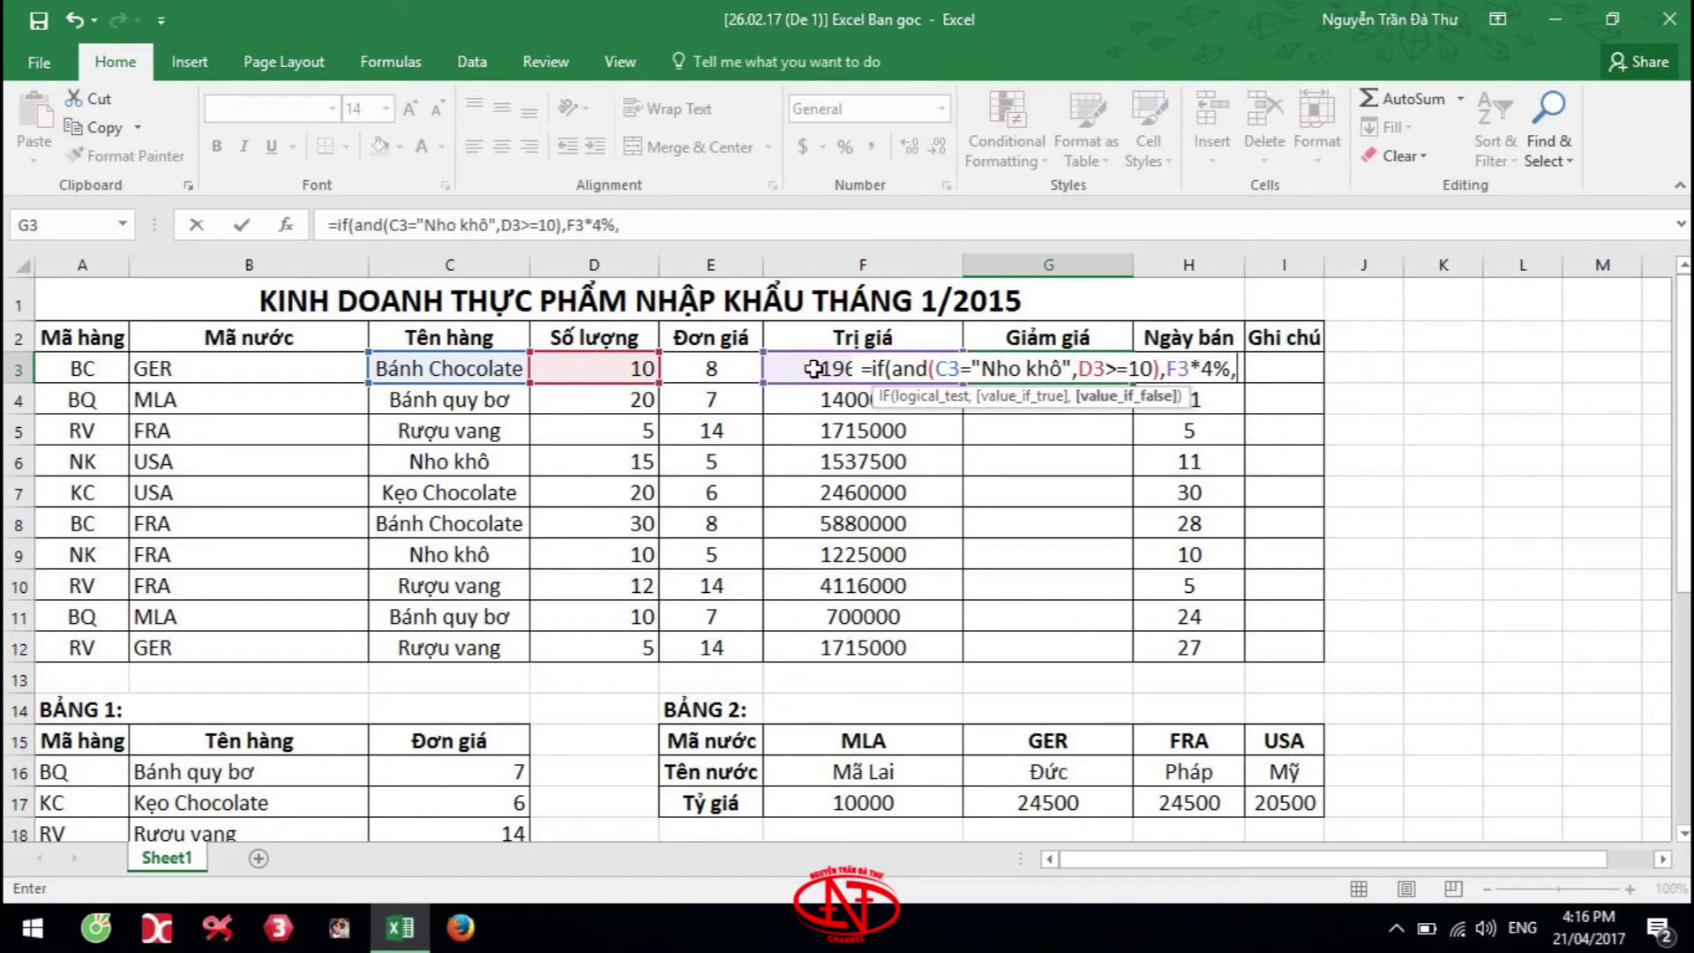
pyautogui.write('0)')
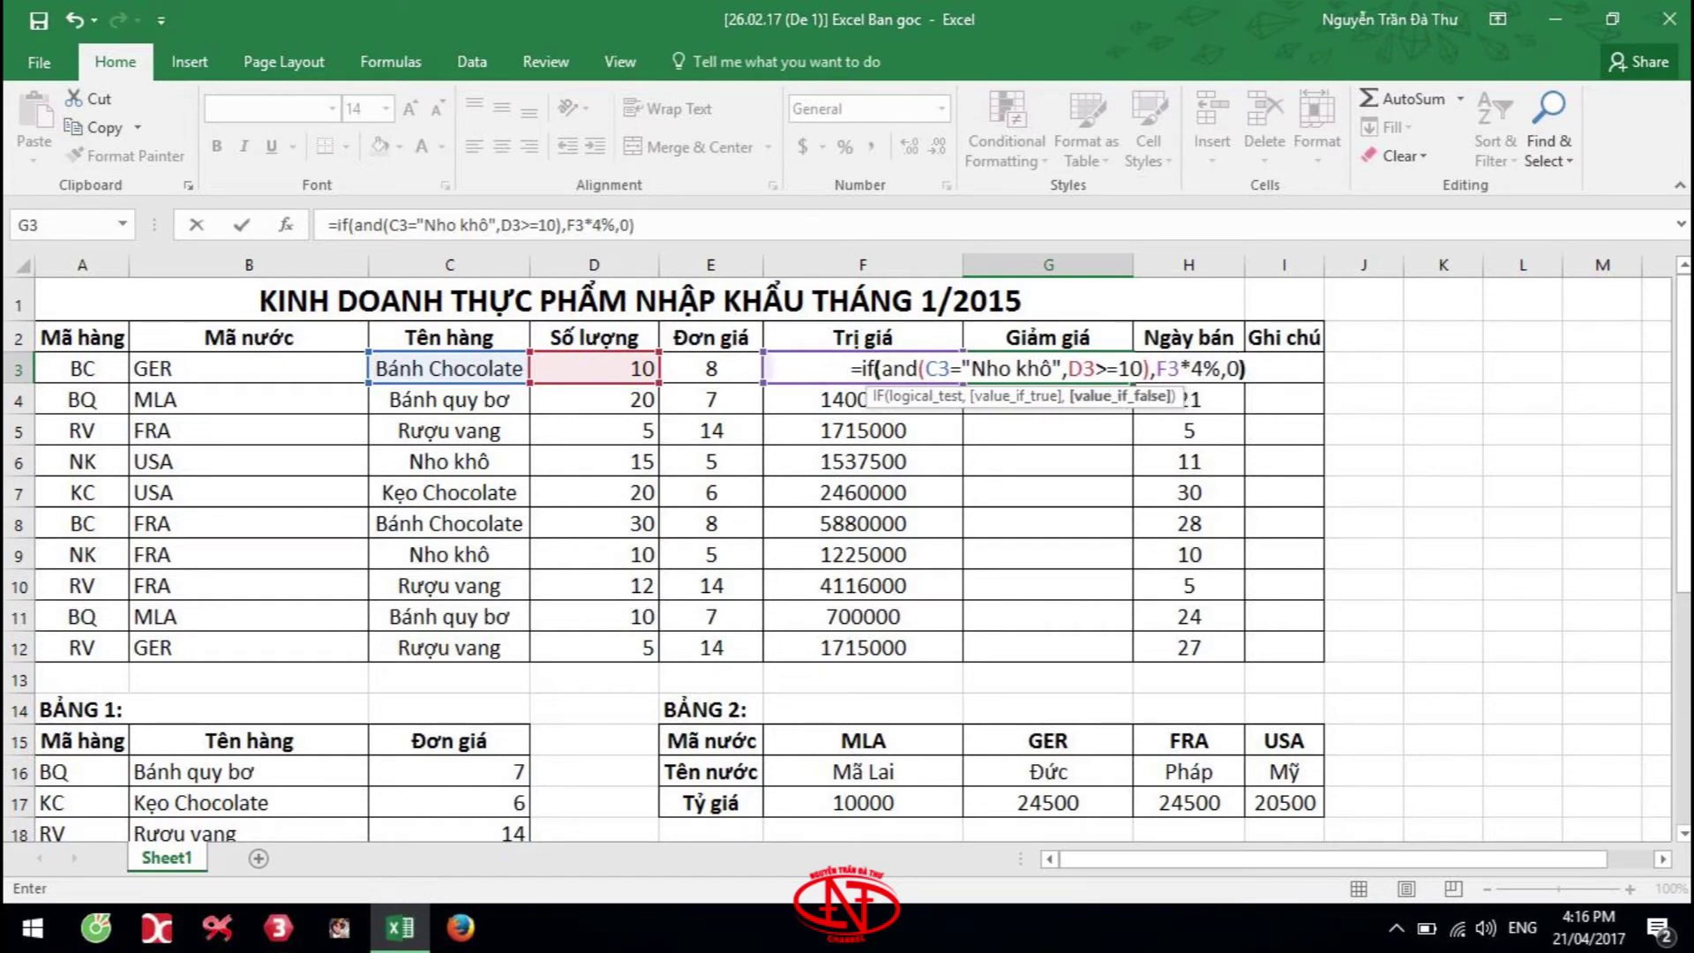
pyautogui.press('Return')
# Copy the discount formula from G3 down to G12
pyautogui.click(1085, 371)
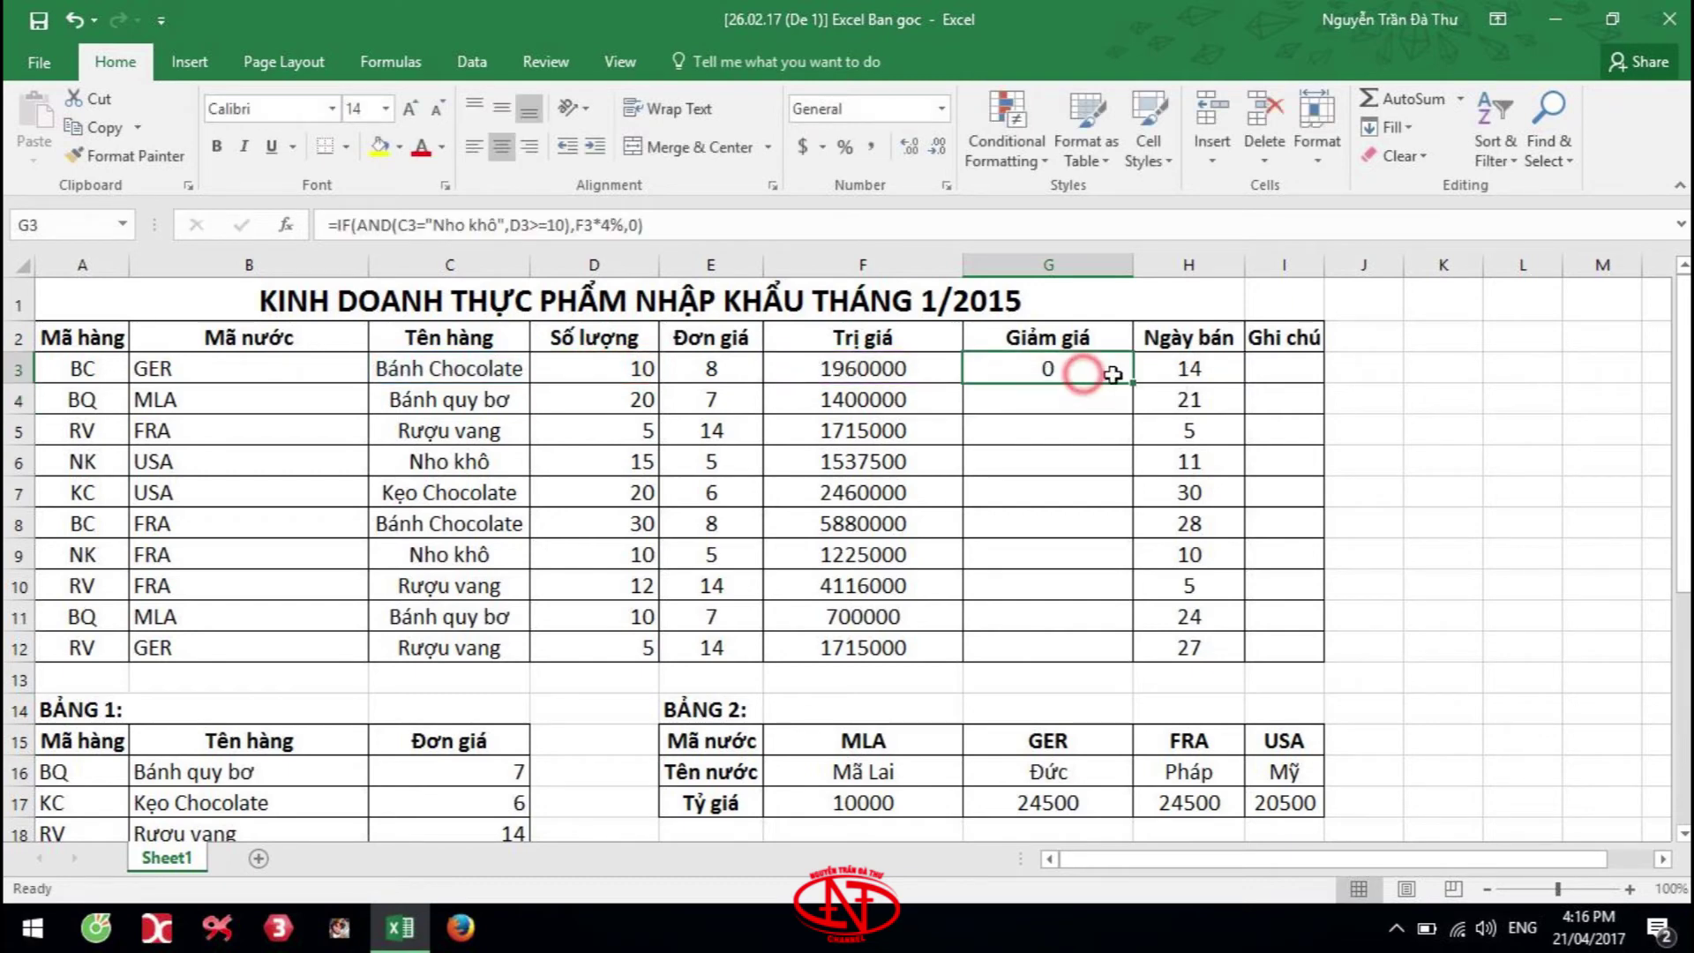
pyautogui.doubleClick(1134, 383)
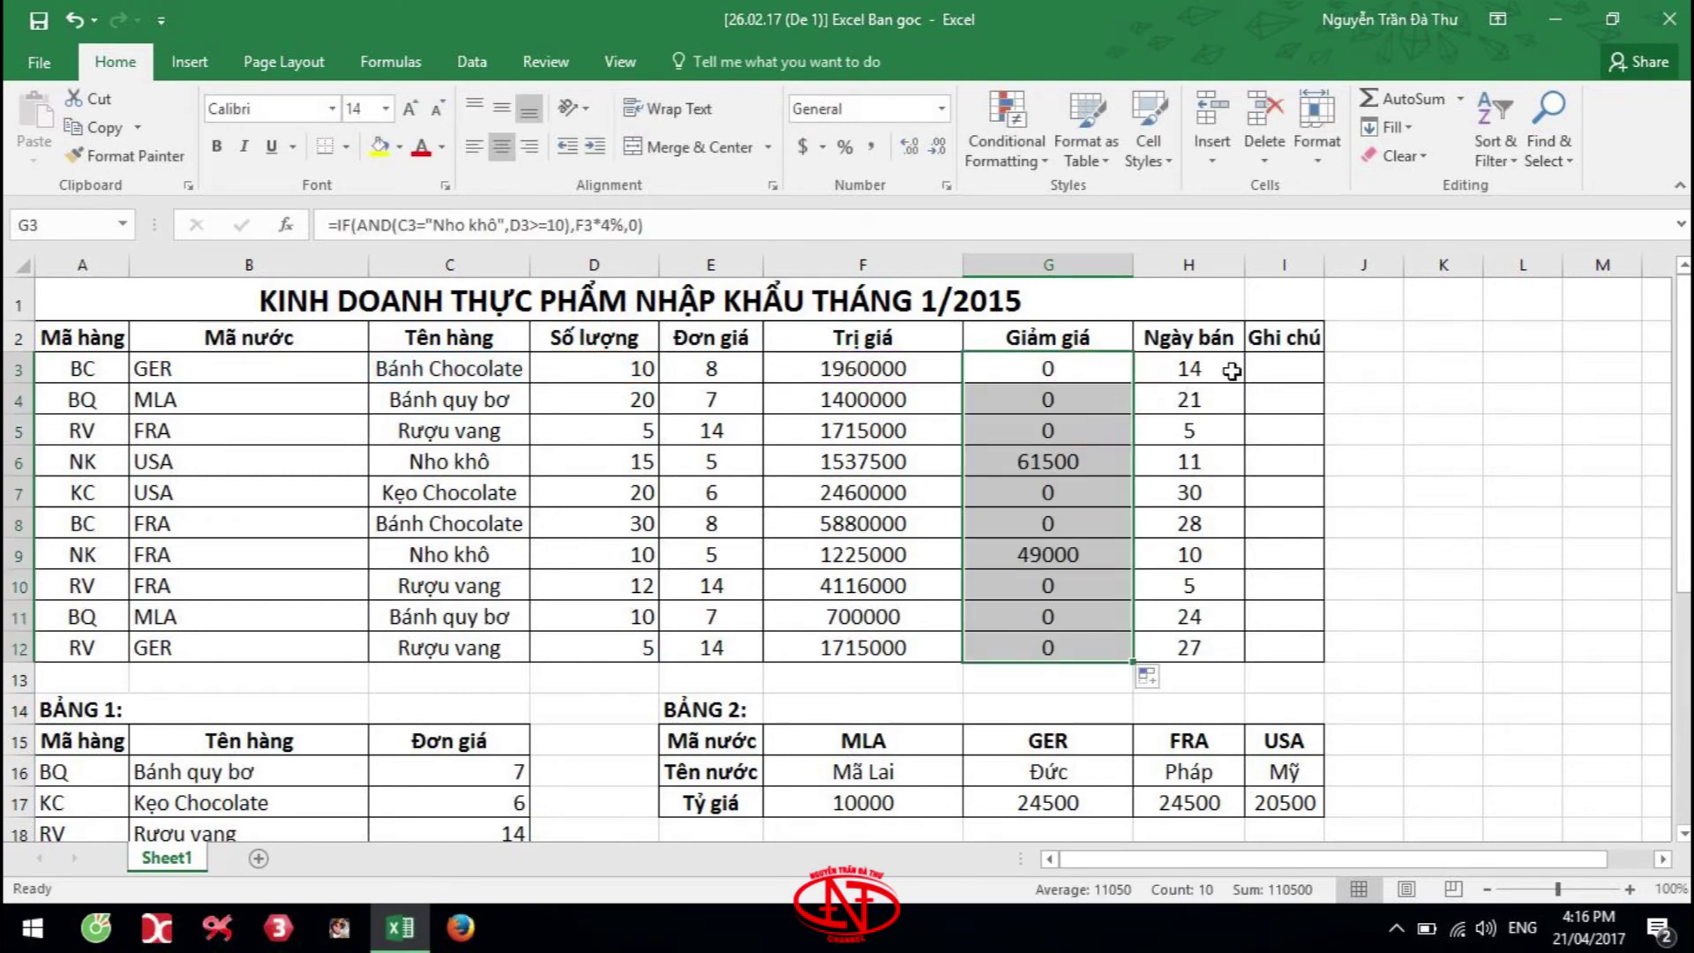
pyautogui.click(1272, 368)
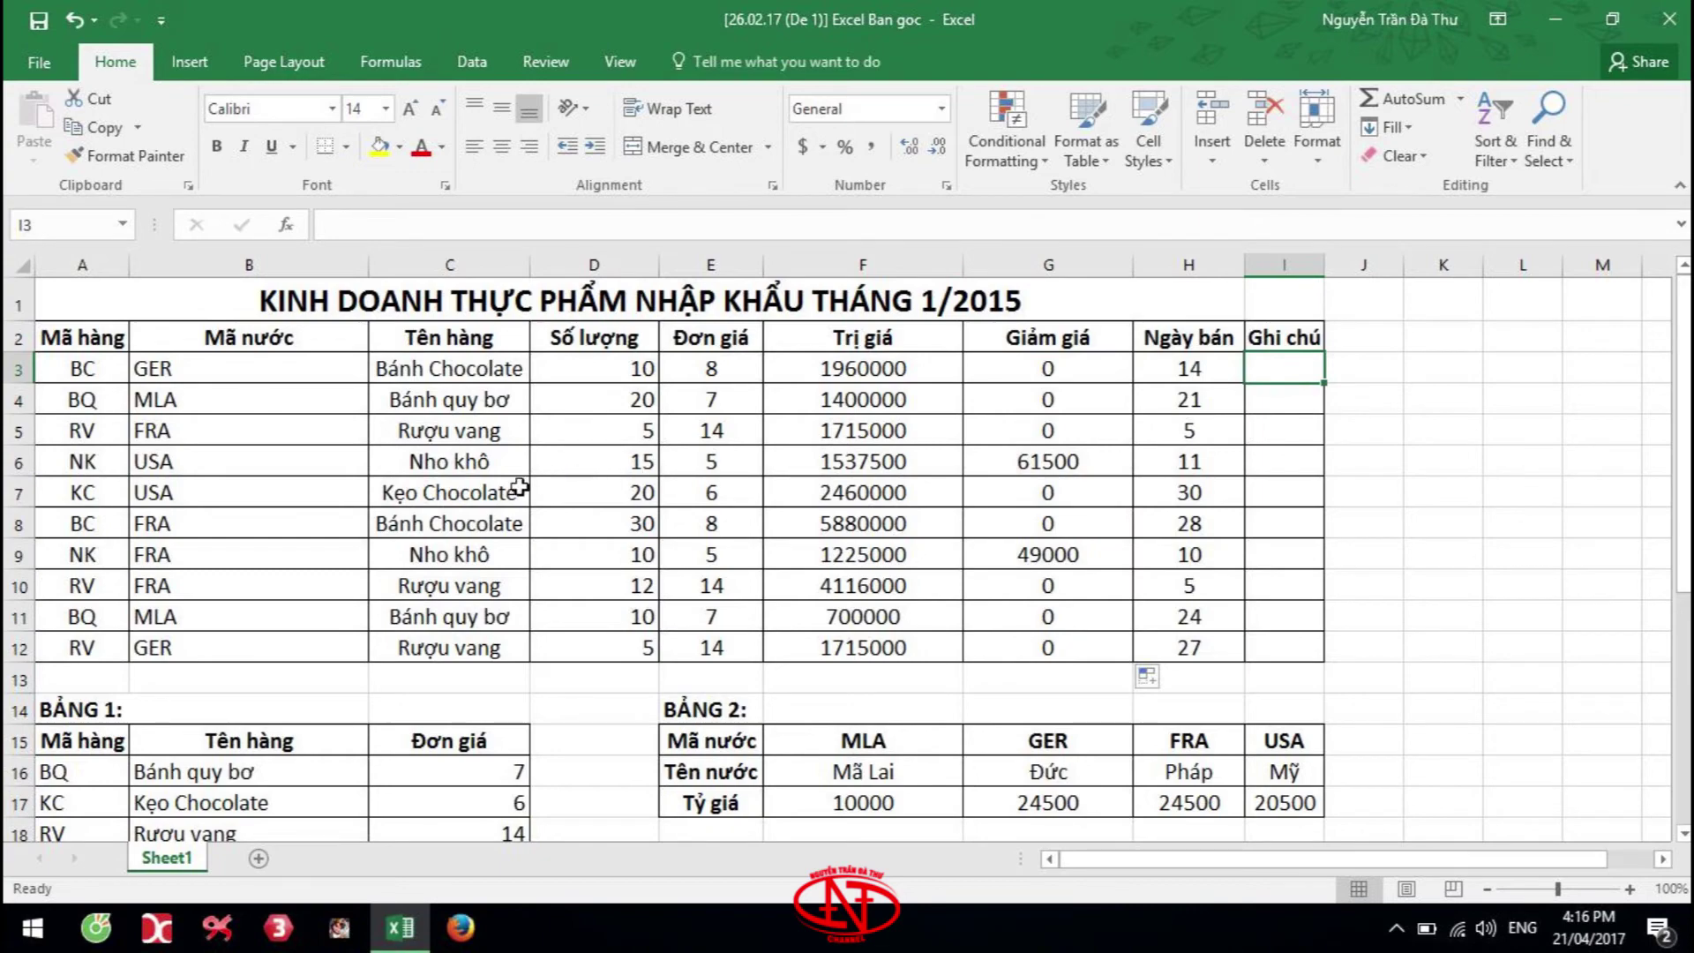
pyautogui.scroll(-1, 455, 500)
pyautogui.scroll(-3, 455, 501)
pyautogui.scroll(-1, 332, 604)
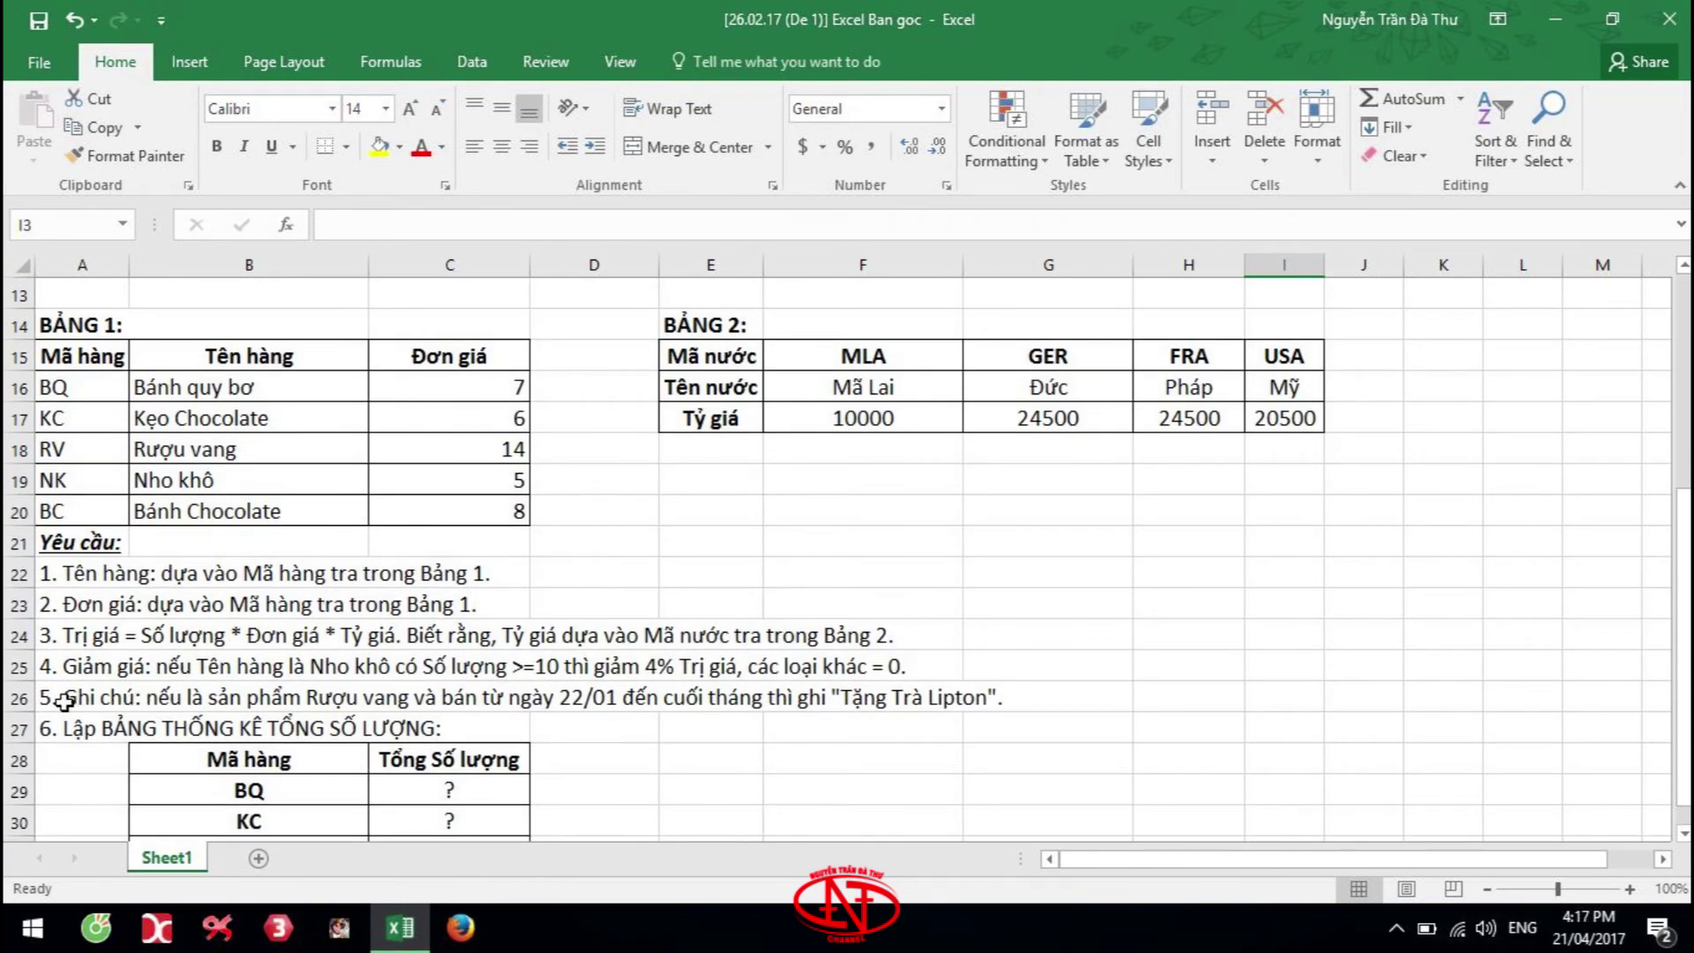
pyautogui.moveTo(196, 697); pyautogui.dragTo(715, 697)
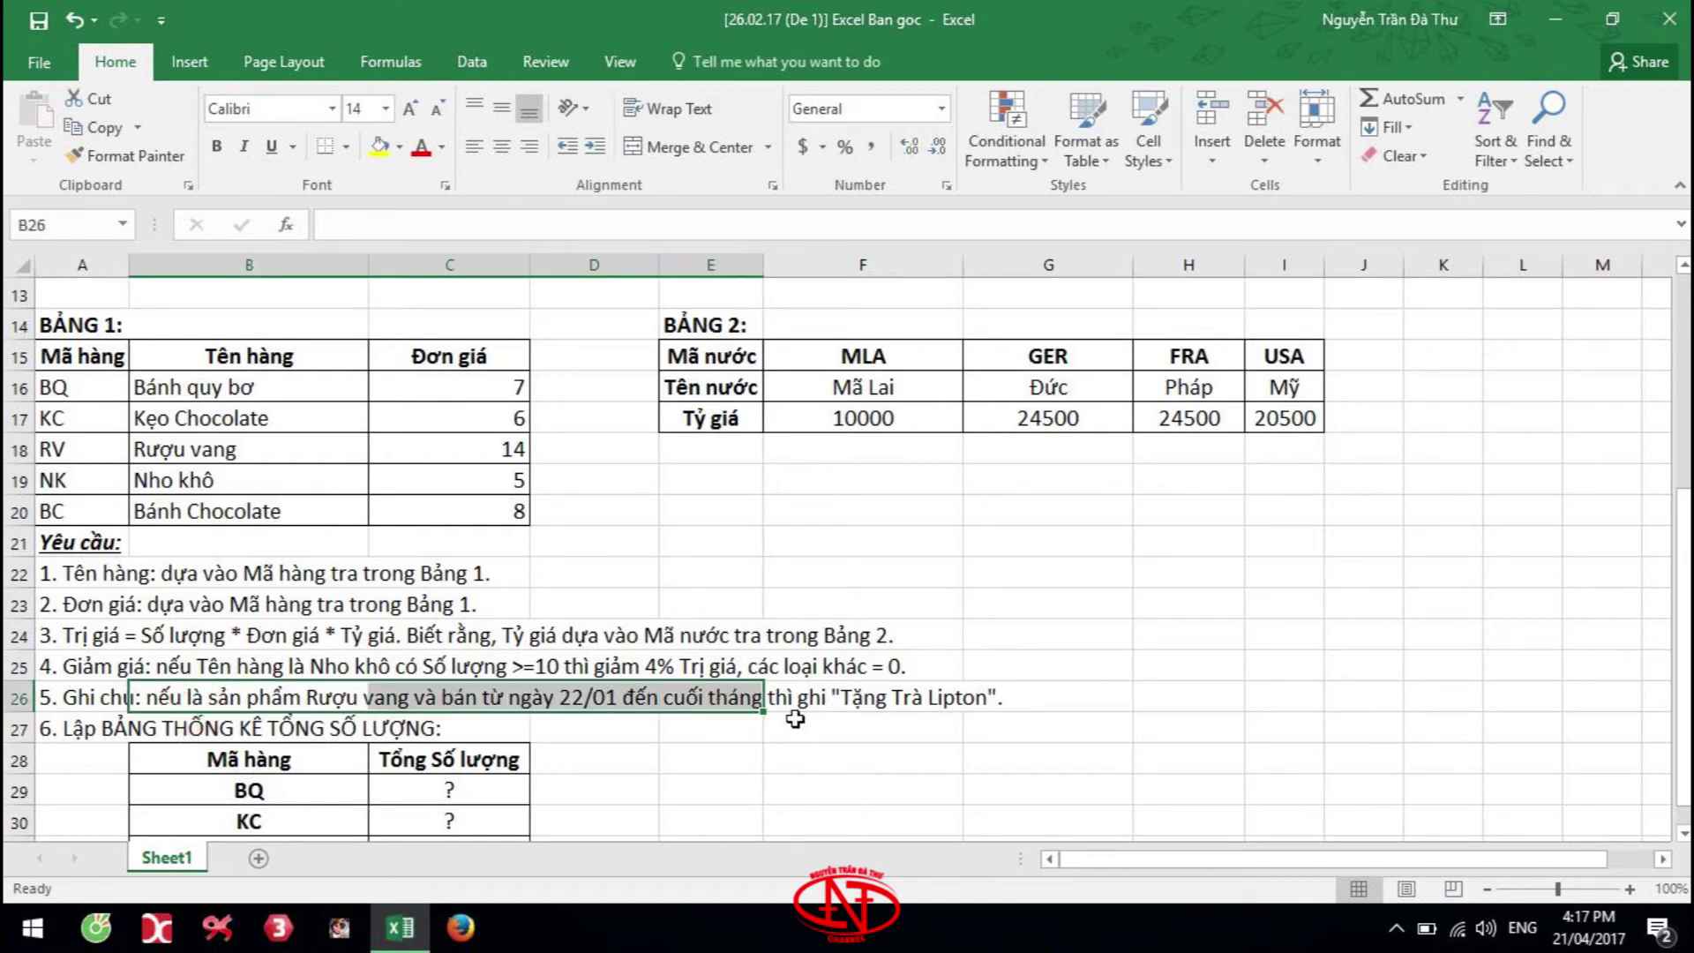
pyautogui.moveTo(338, 696); pyautogui.dragTo(569, 697)
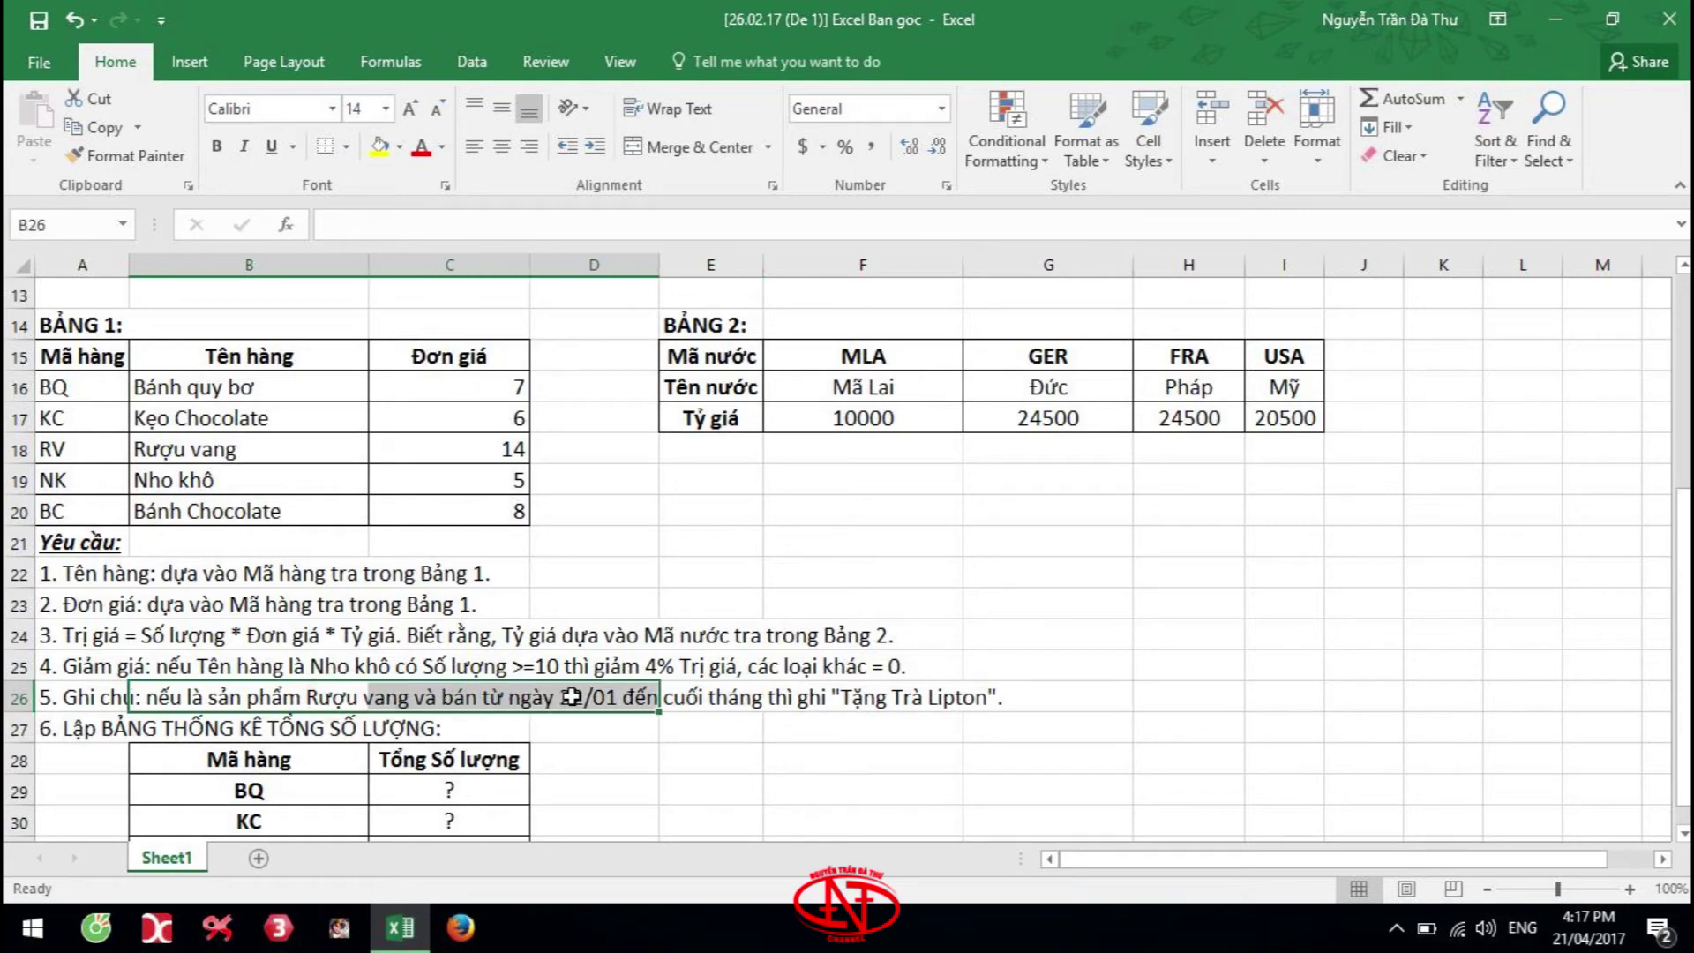
pyautogui.scroll(4, 1037, 727)
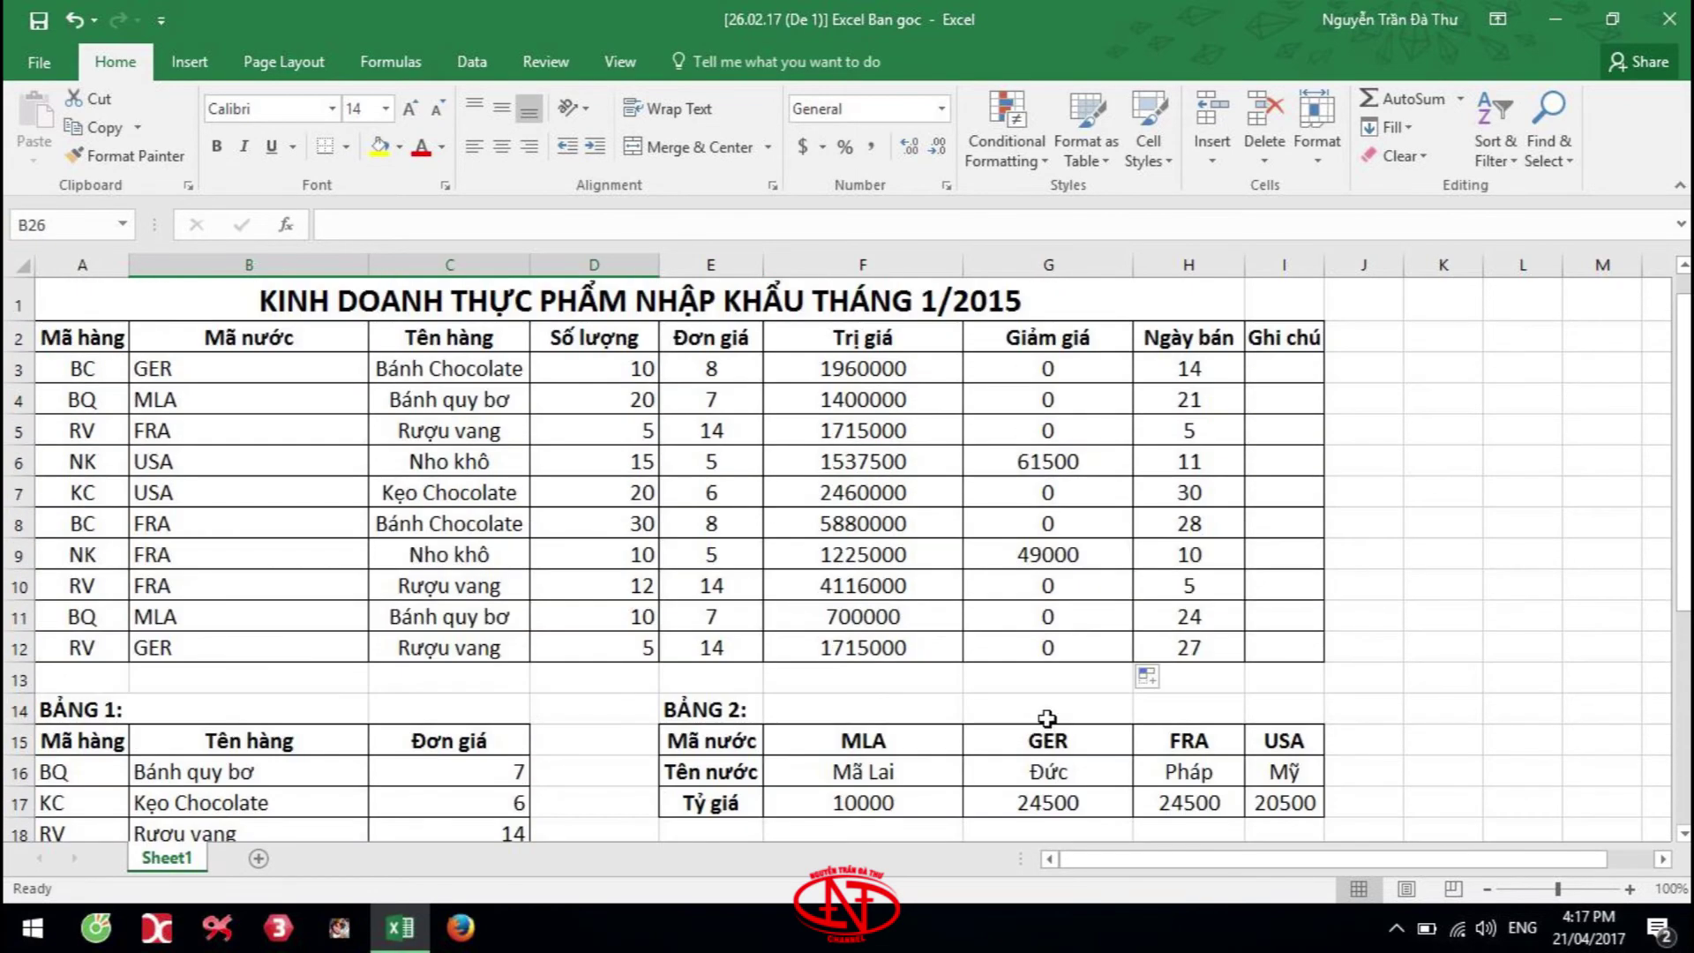
pyautogui.click(1302, 358)
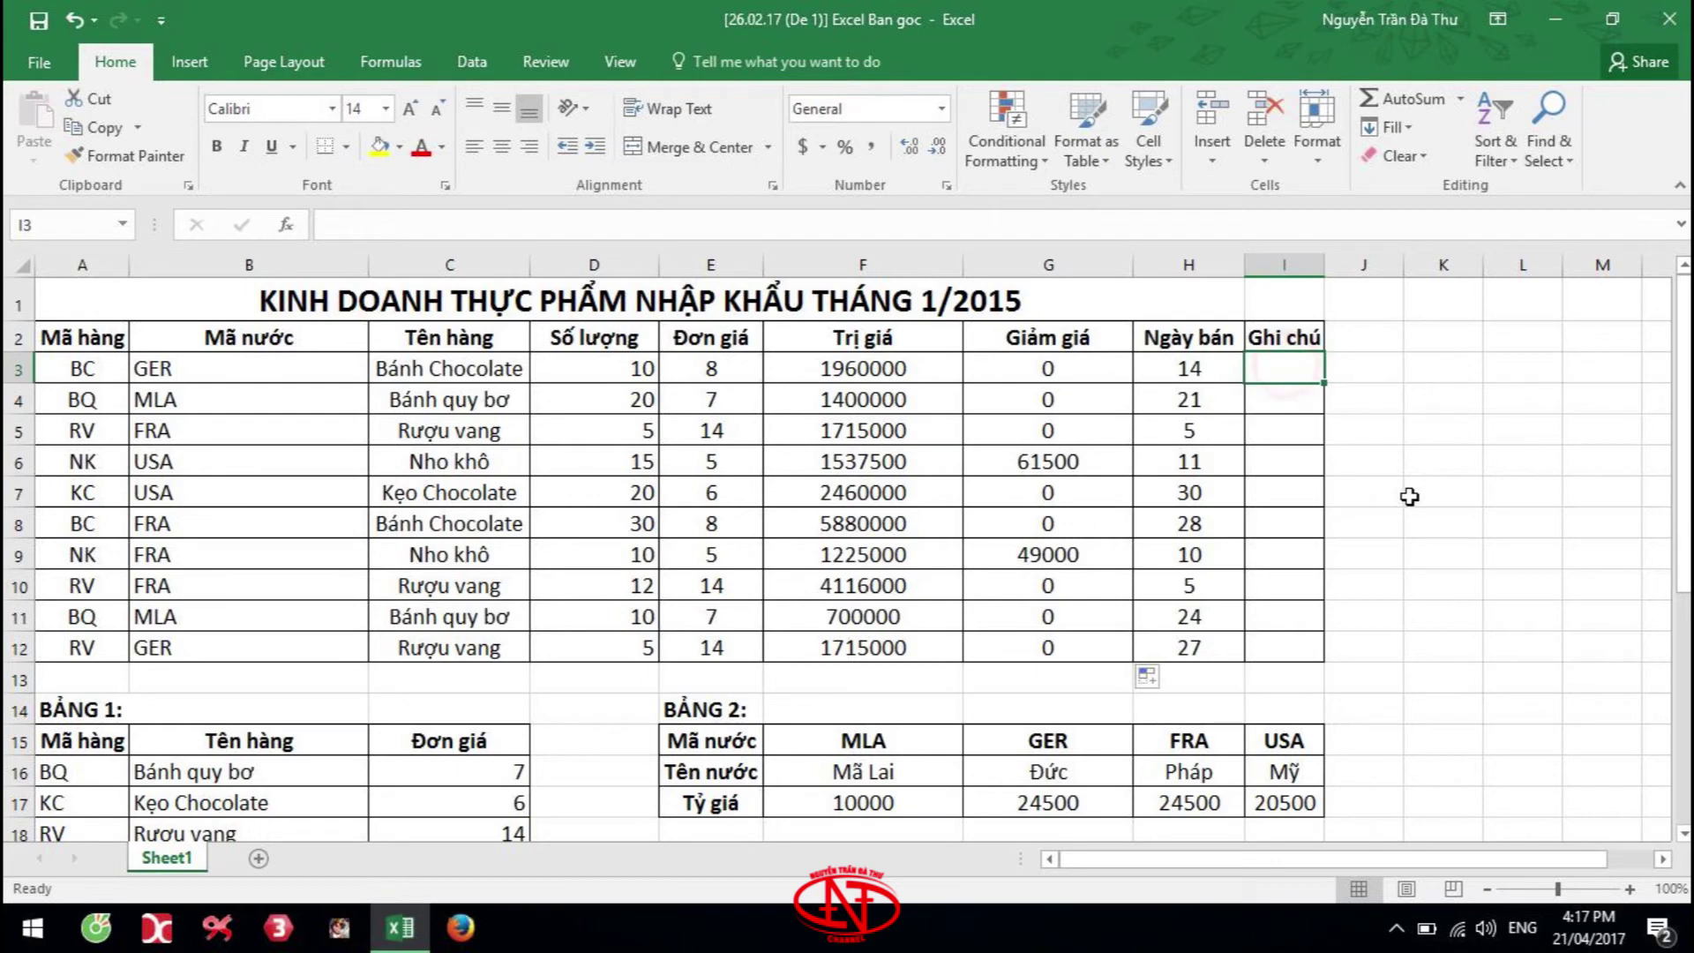
# Enter =IF(AND(C3="Rượu vang",H3>=22),"Tặng trà Lipton","") in I3
pyautogui.write('=if')
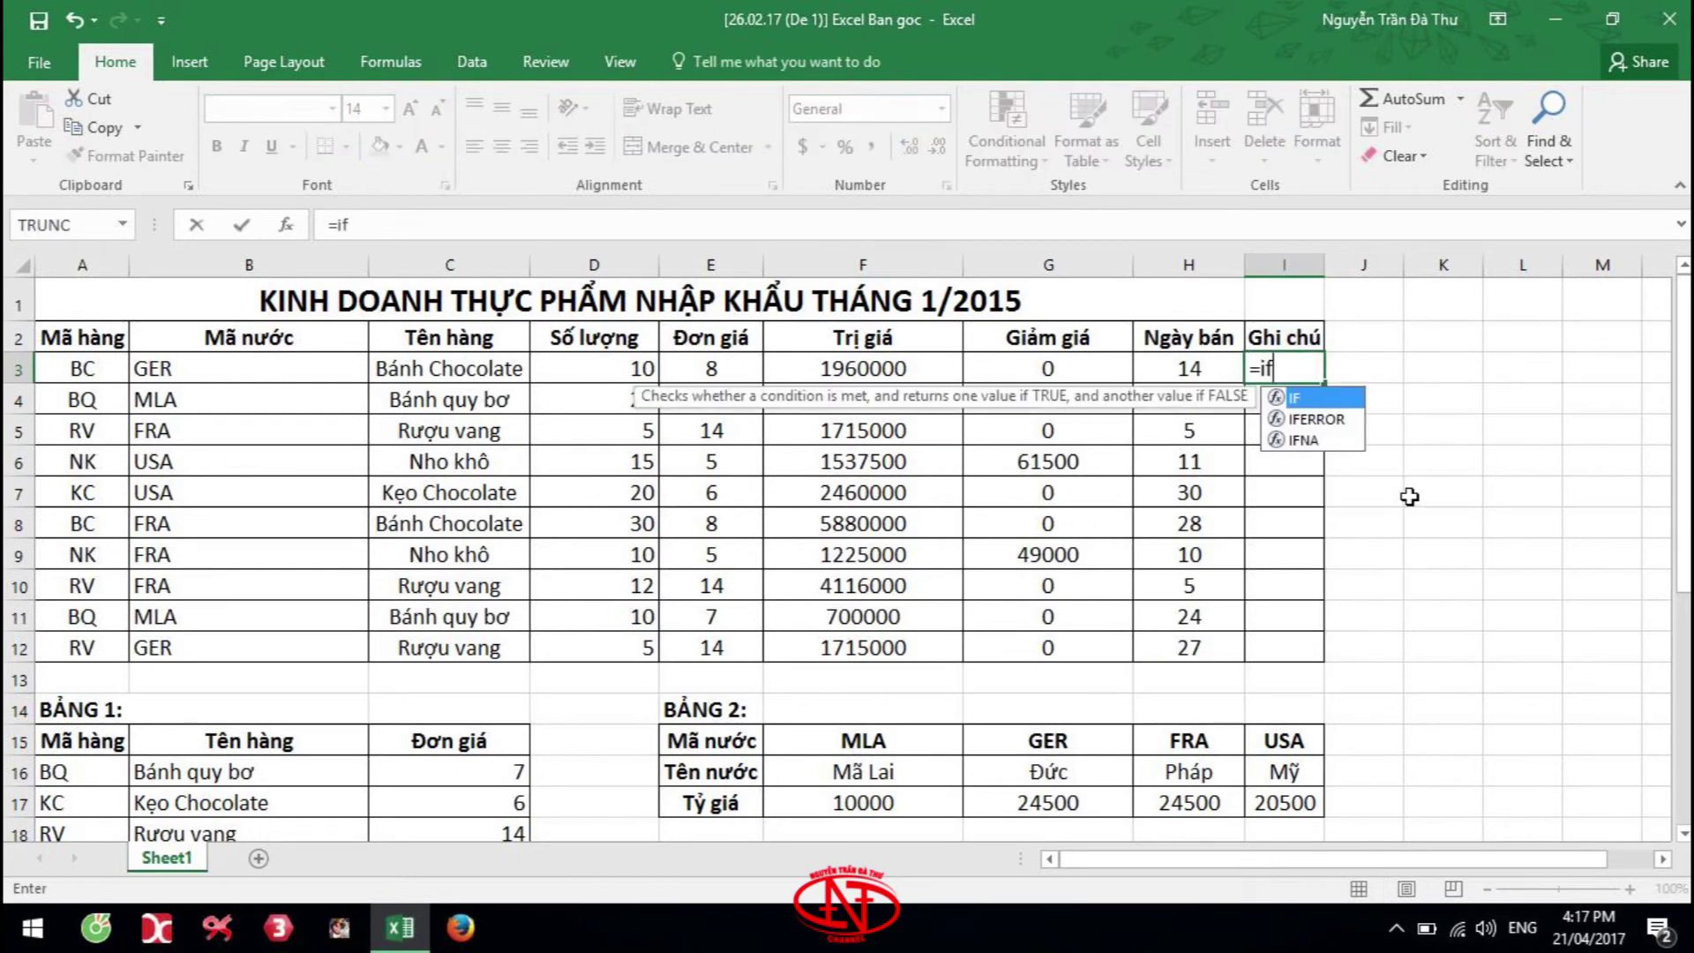
pyautogui.write('(and')
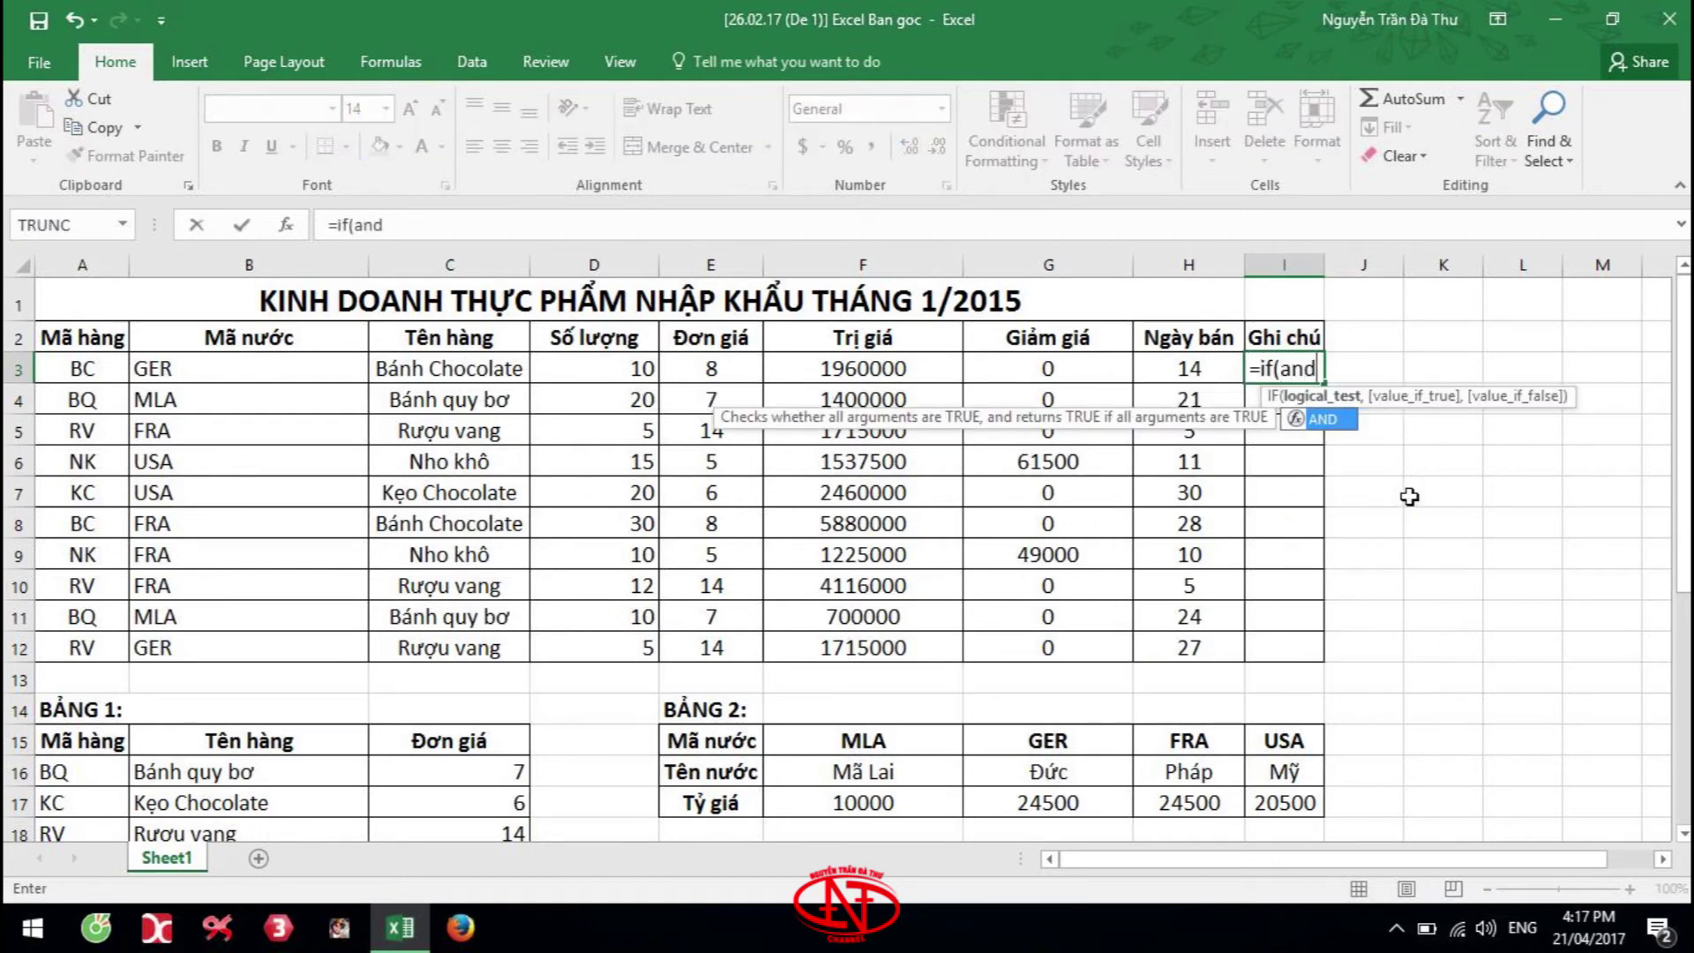
pyautogui.write('(')
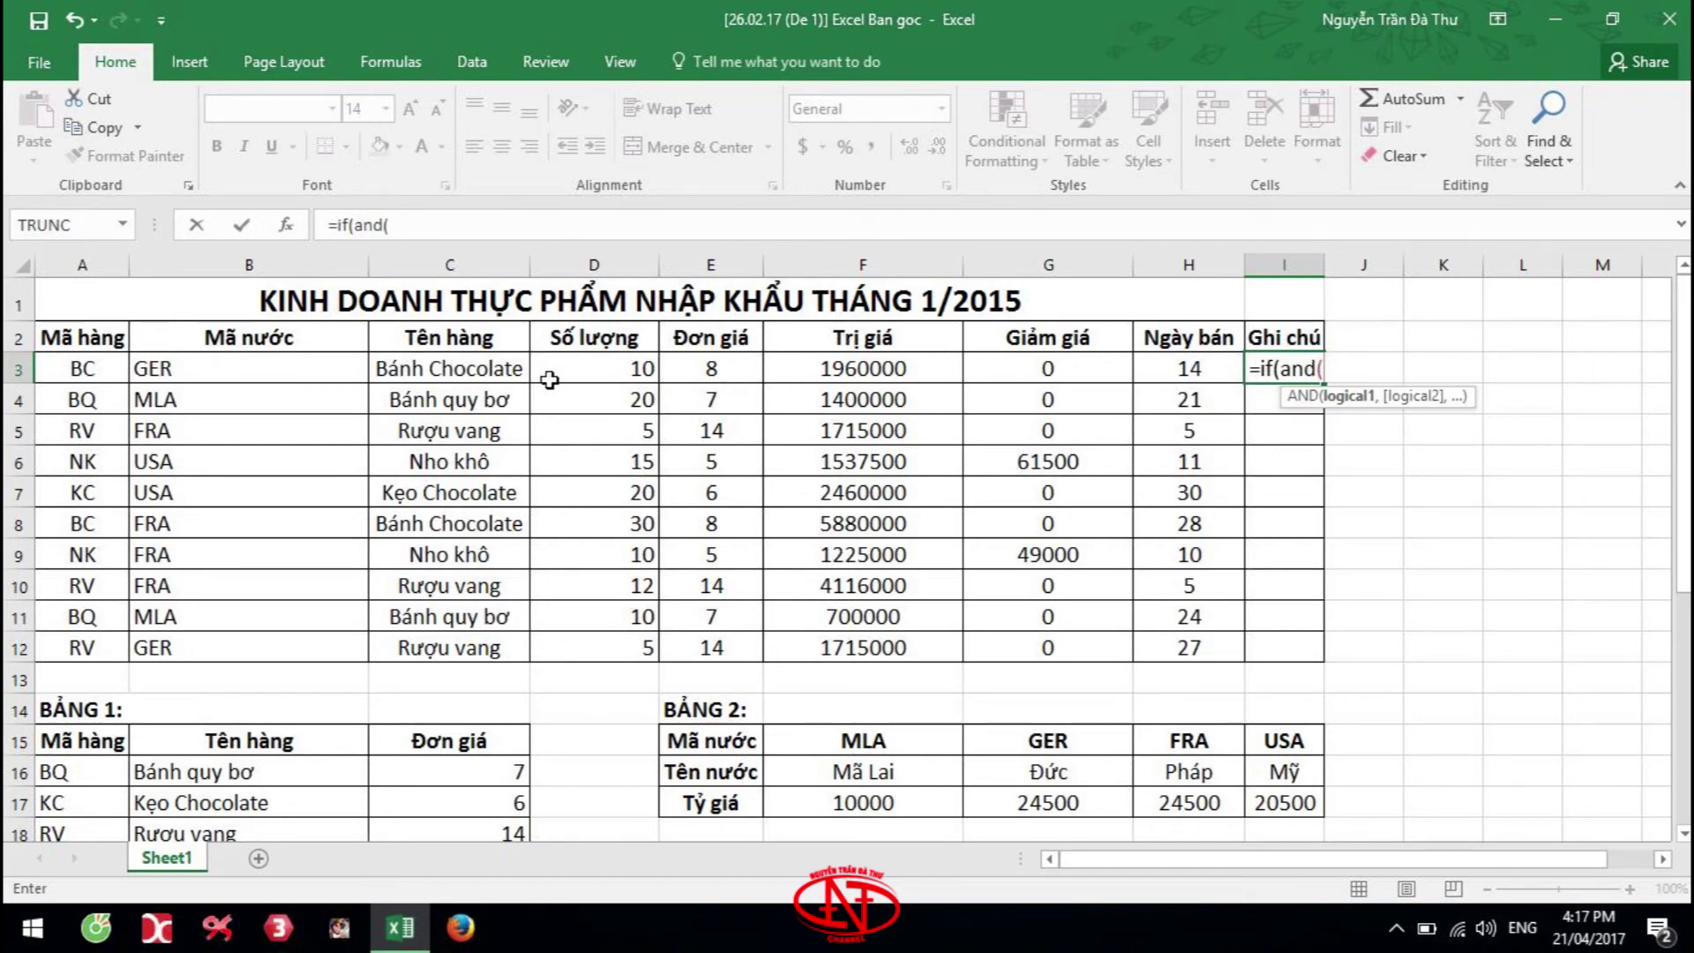
pyautogui.click(463, 366)
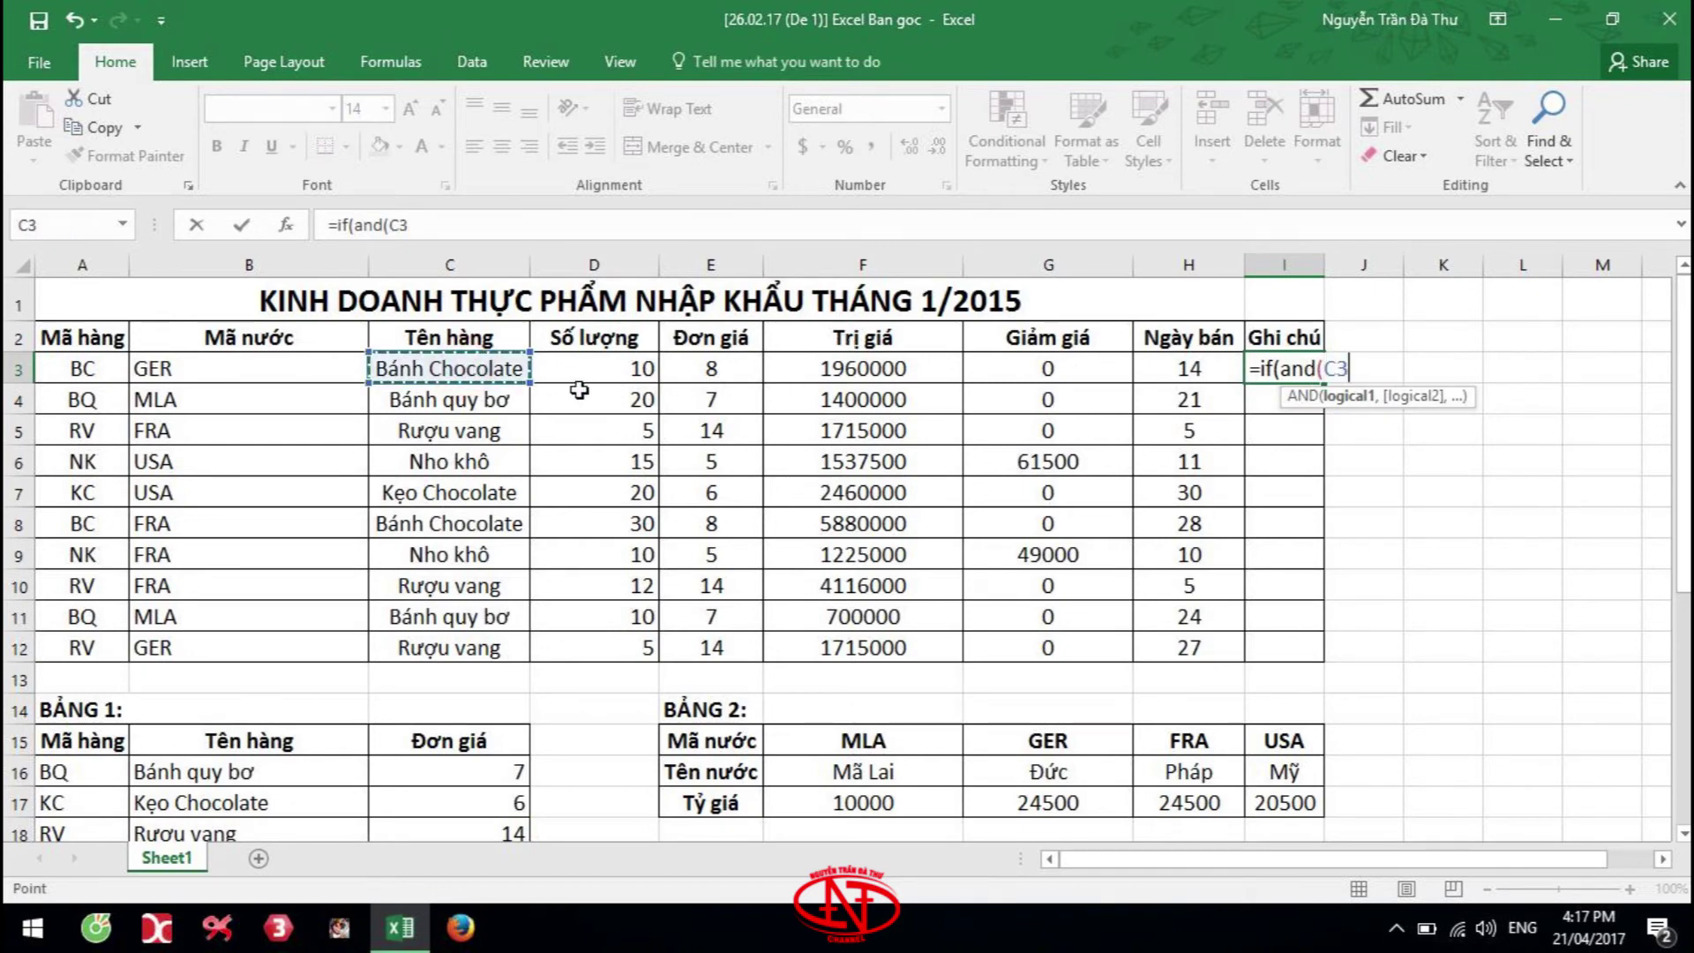
pyautogui.write('=')
pyautogui.write('Rươ')
pyautogui.write('u vang')
pyautogui.write(',')
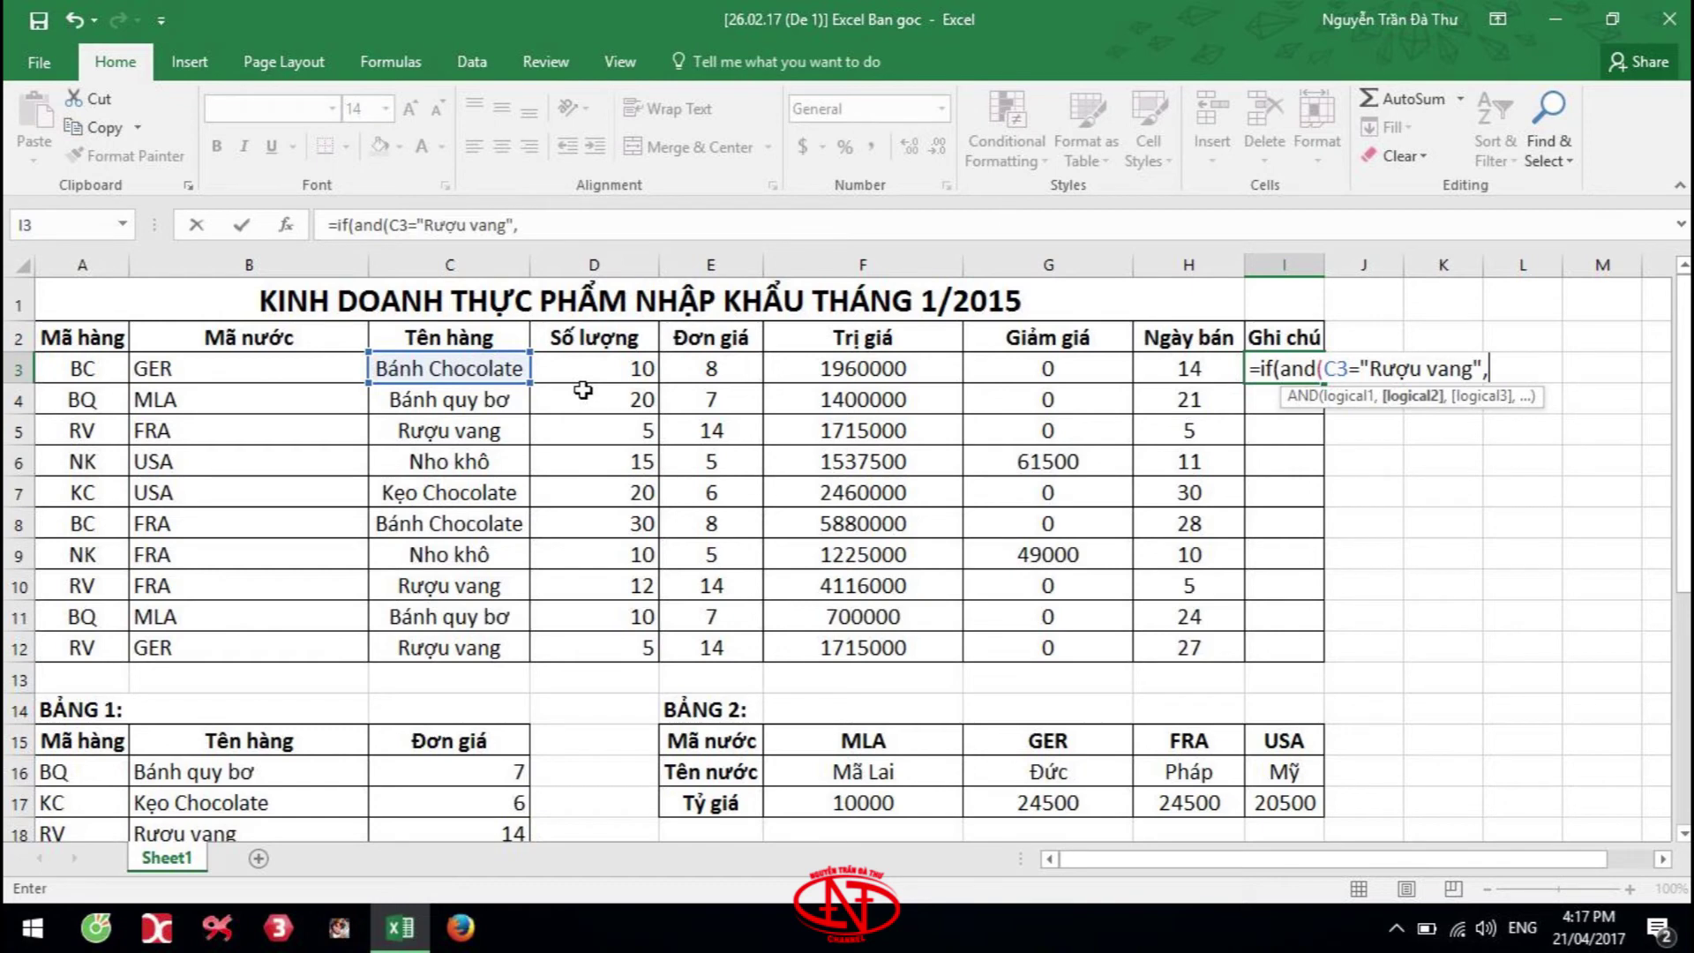
pyautogui.click(1187, 369)
pyautogui.write('>=22)')
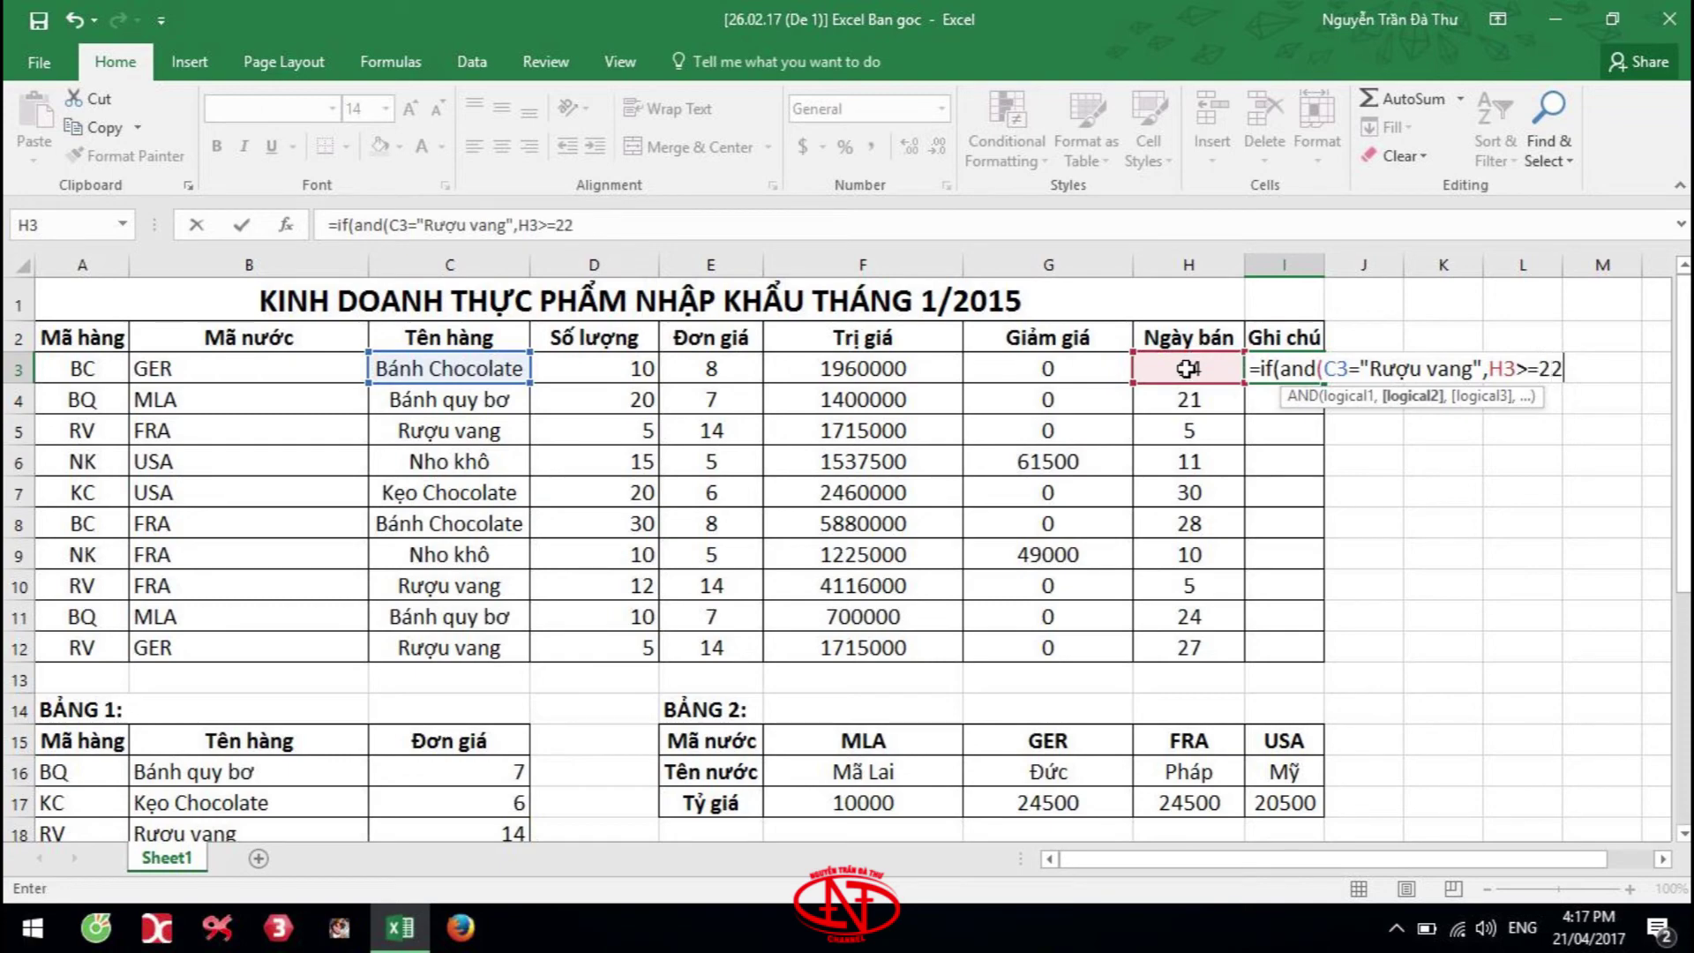
pyautogui.write(',')
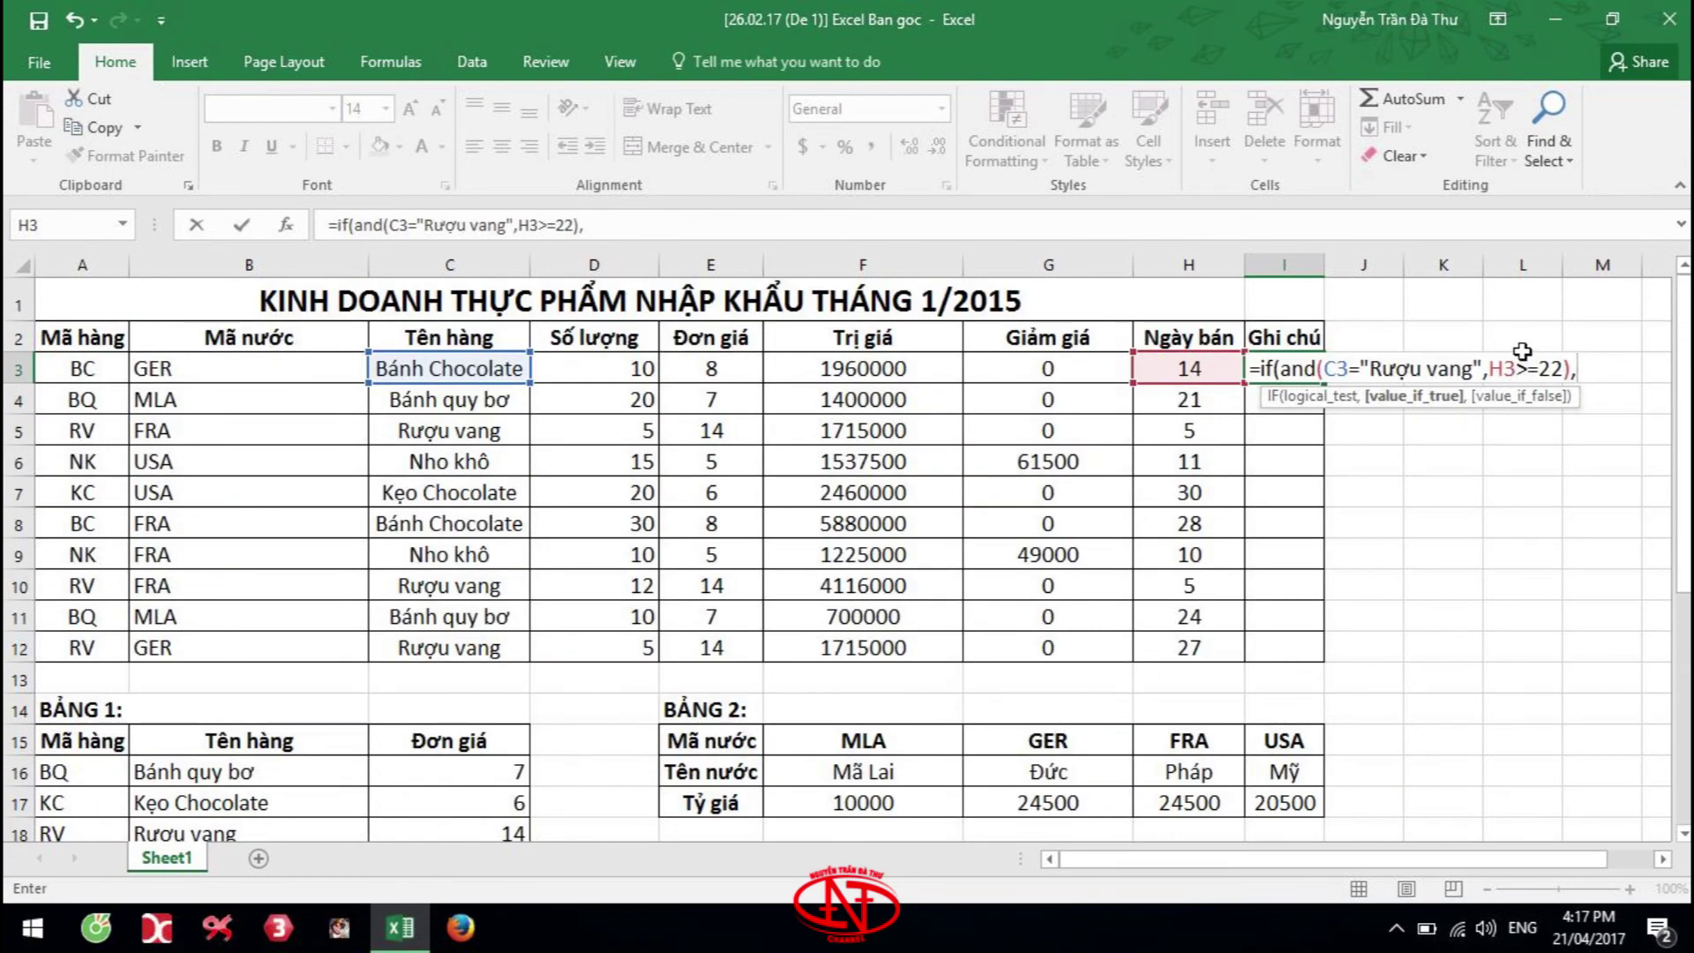
pyautogui.write('"Tặng trà')
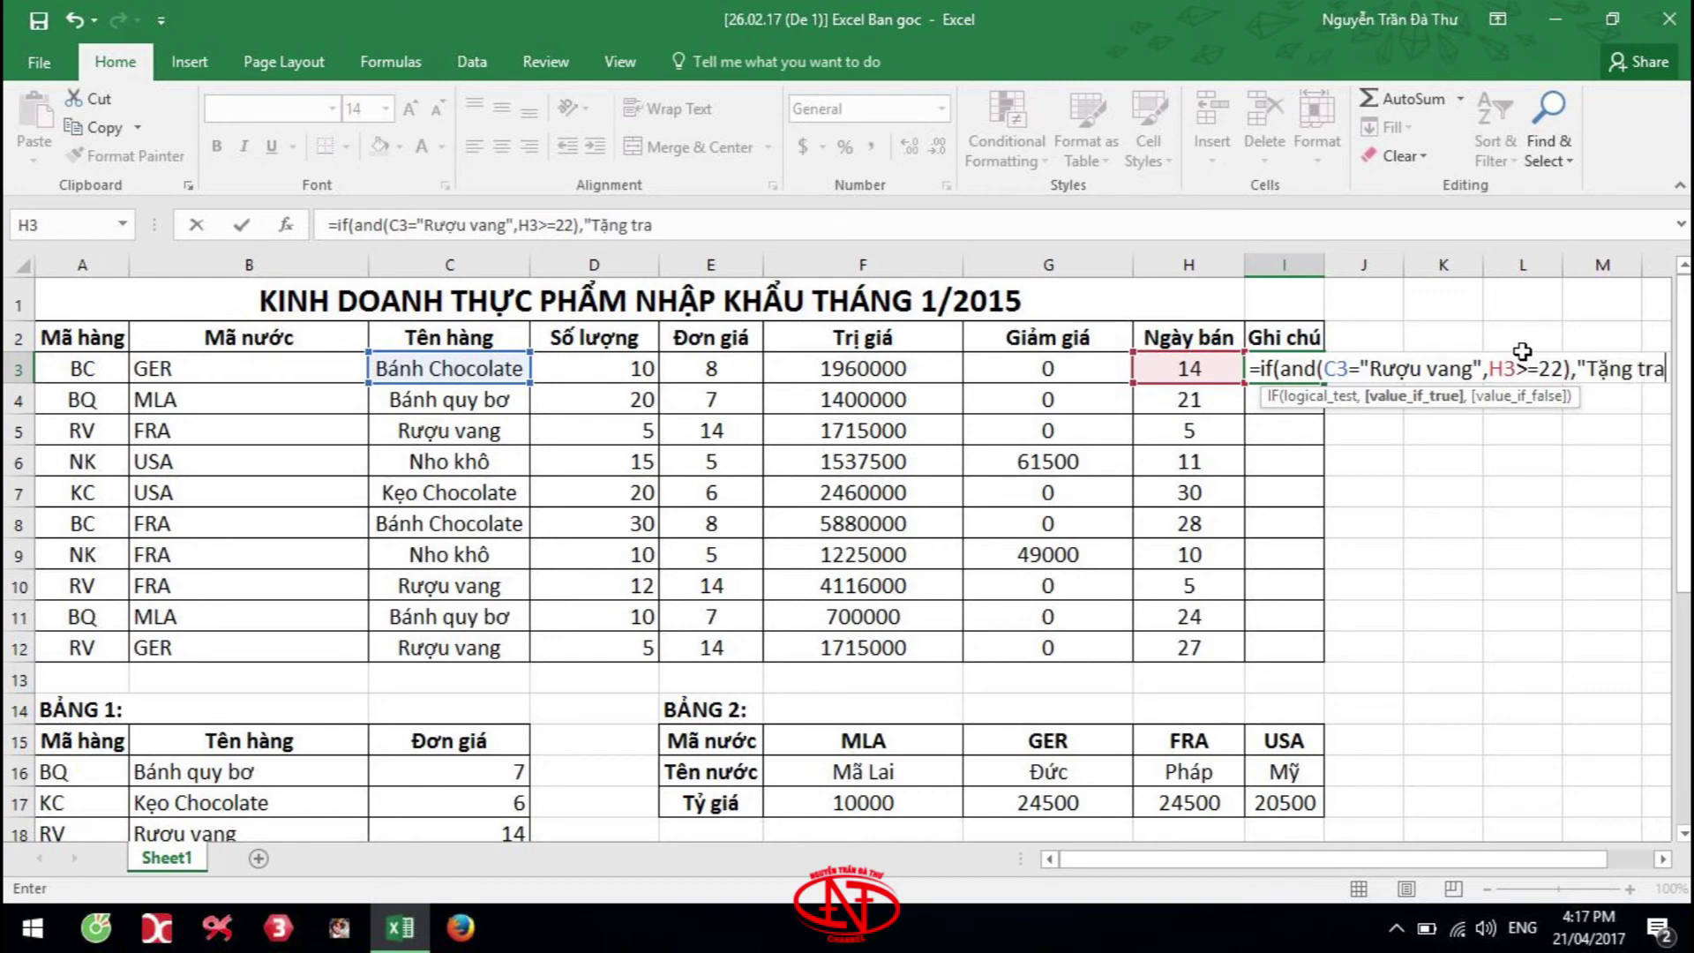
pyautogui.write(' L')
pyautogui.press('BackSpace')
pyautogui.press('BackSpace')
pyautogui.write('ipton')
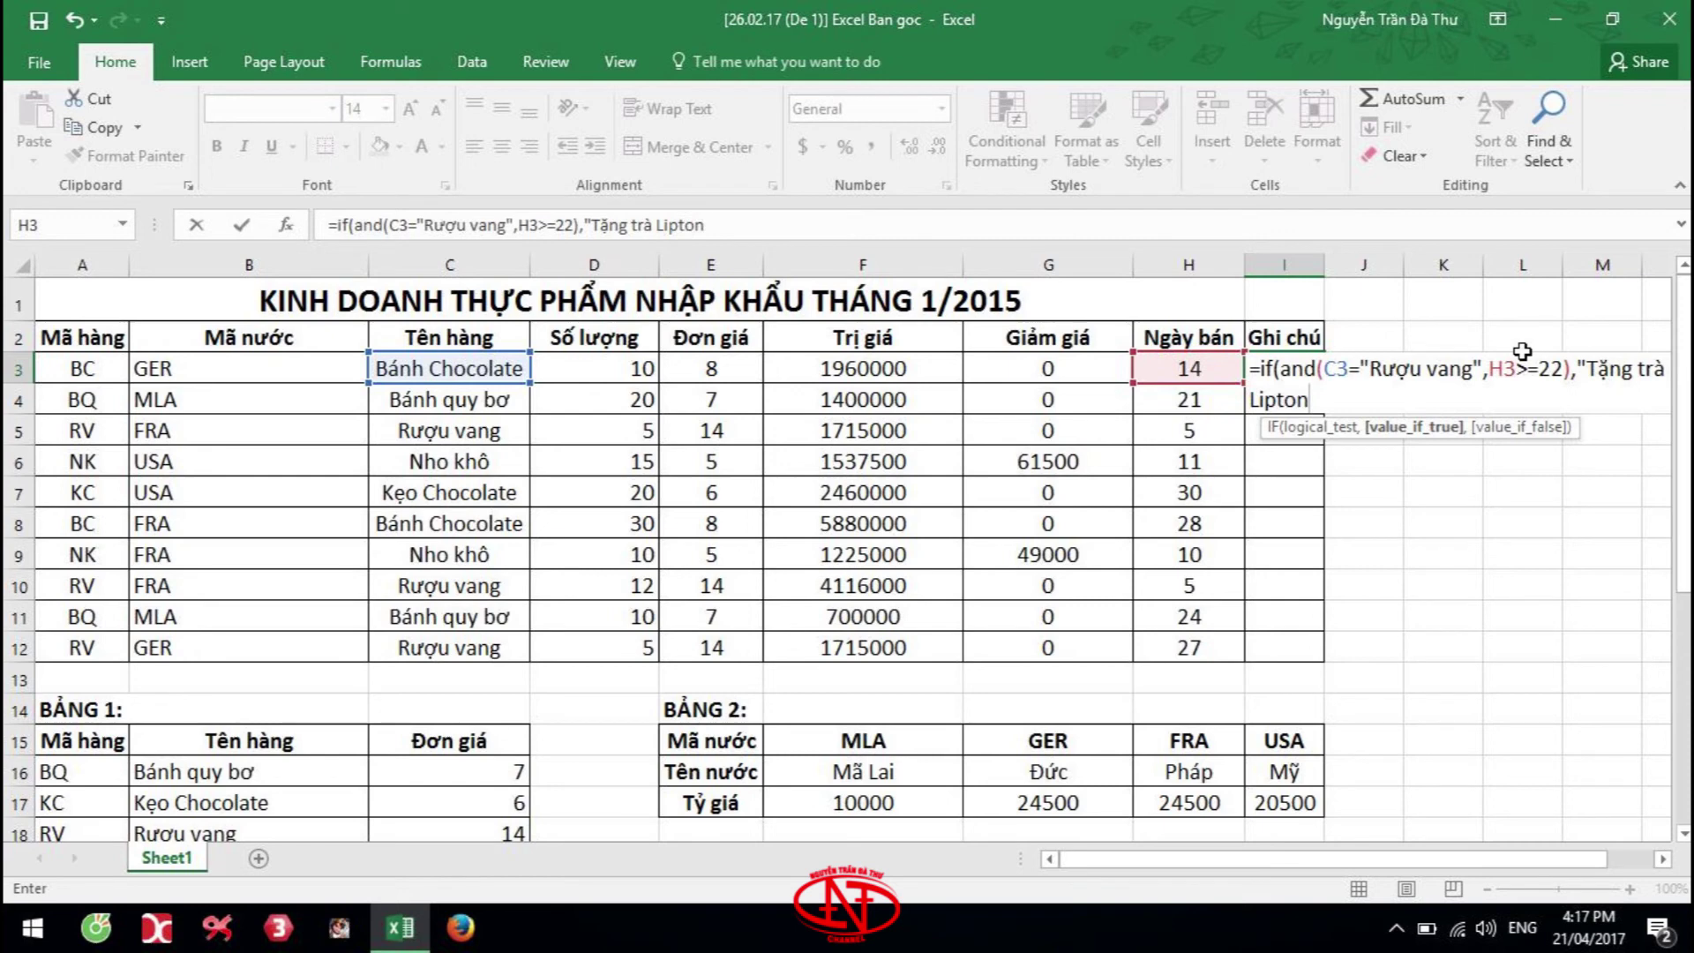
pyautogui.write('",')
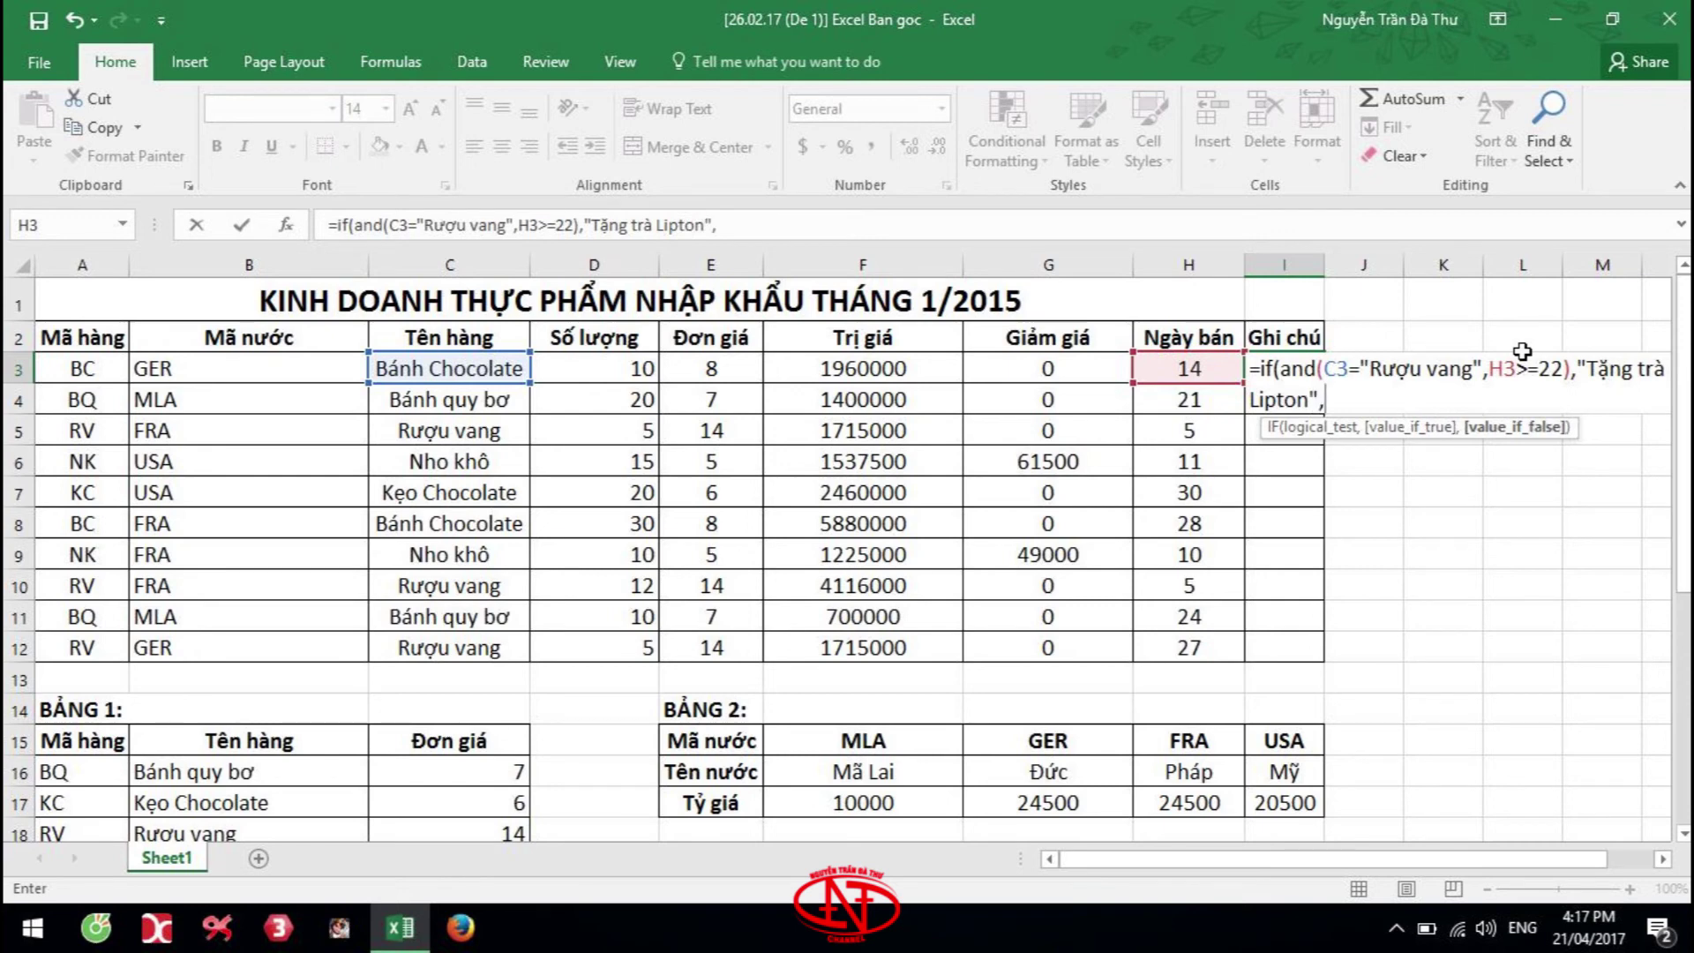
pyautogui.write('"")')
pyautogui.press('Return')
# Copy the gift-note formula down to I12 and autofit column I
pyautogui.click(1297, 369)
pyautogui.doubleClick(1323, 384)
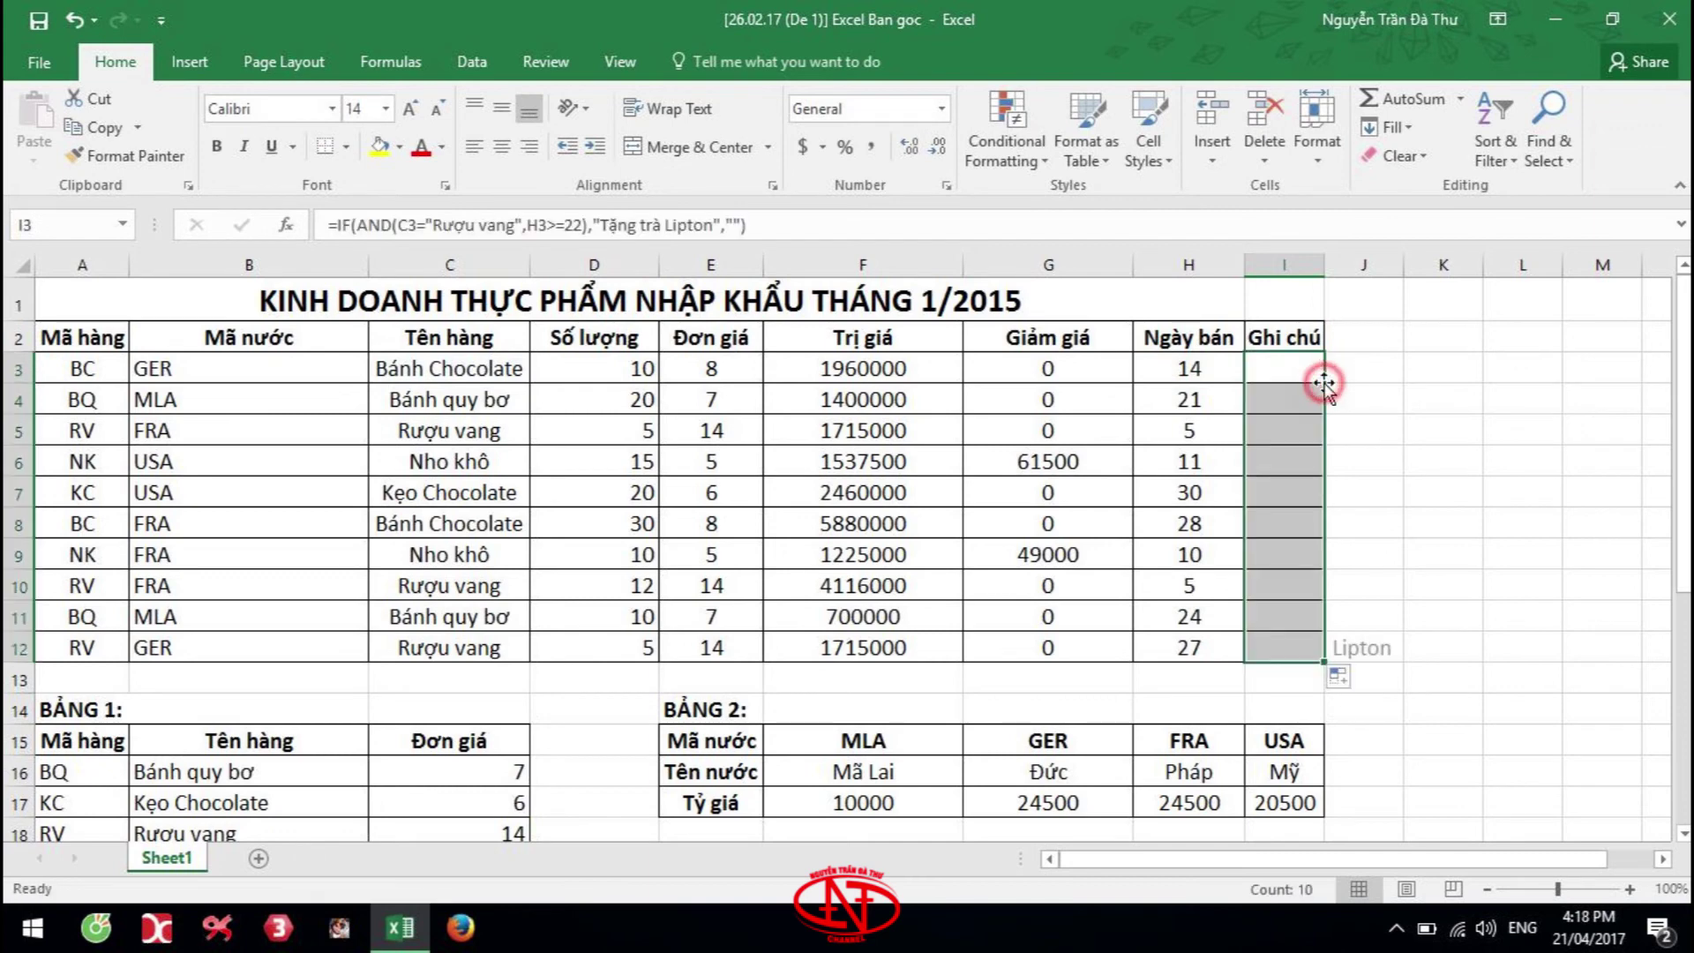
pyautogui.doubleClick(1324, 264)
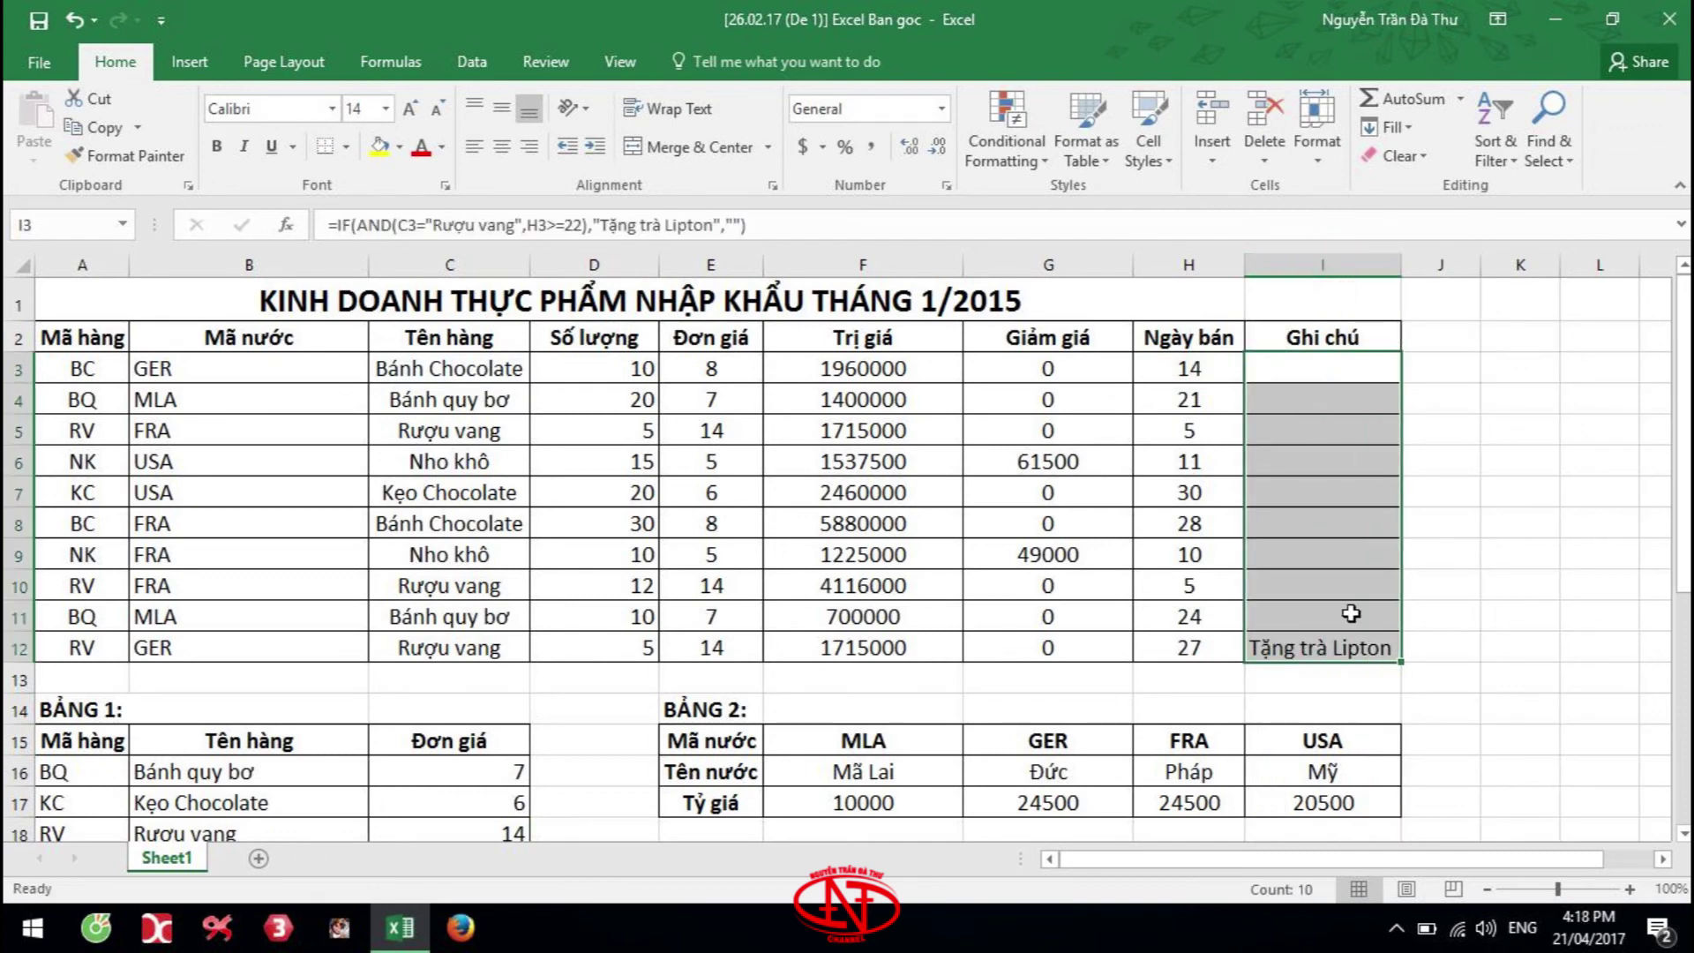
pyautogui.scroll(-1, 1350, 613)
# Read the task 6 instruction on quantity totals in row 27
pyautogui.scroll(-3, 794, 529)
pyautogui.click(55, 725)
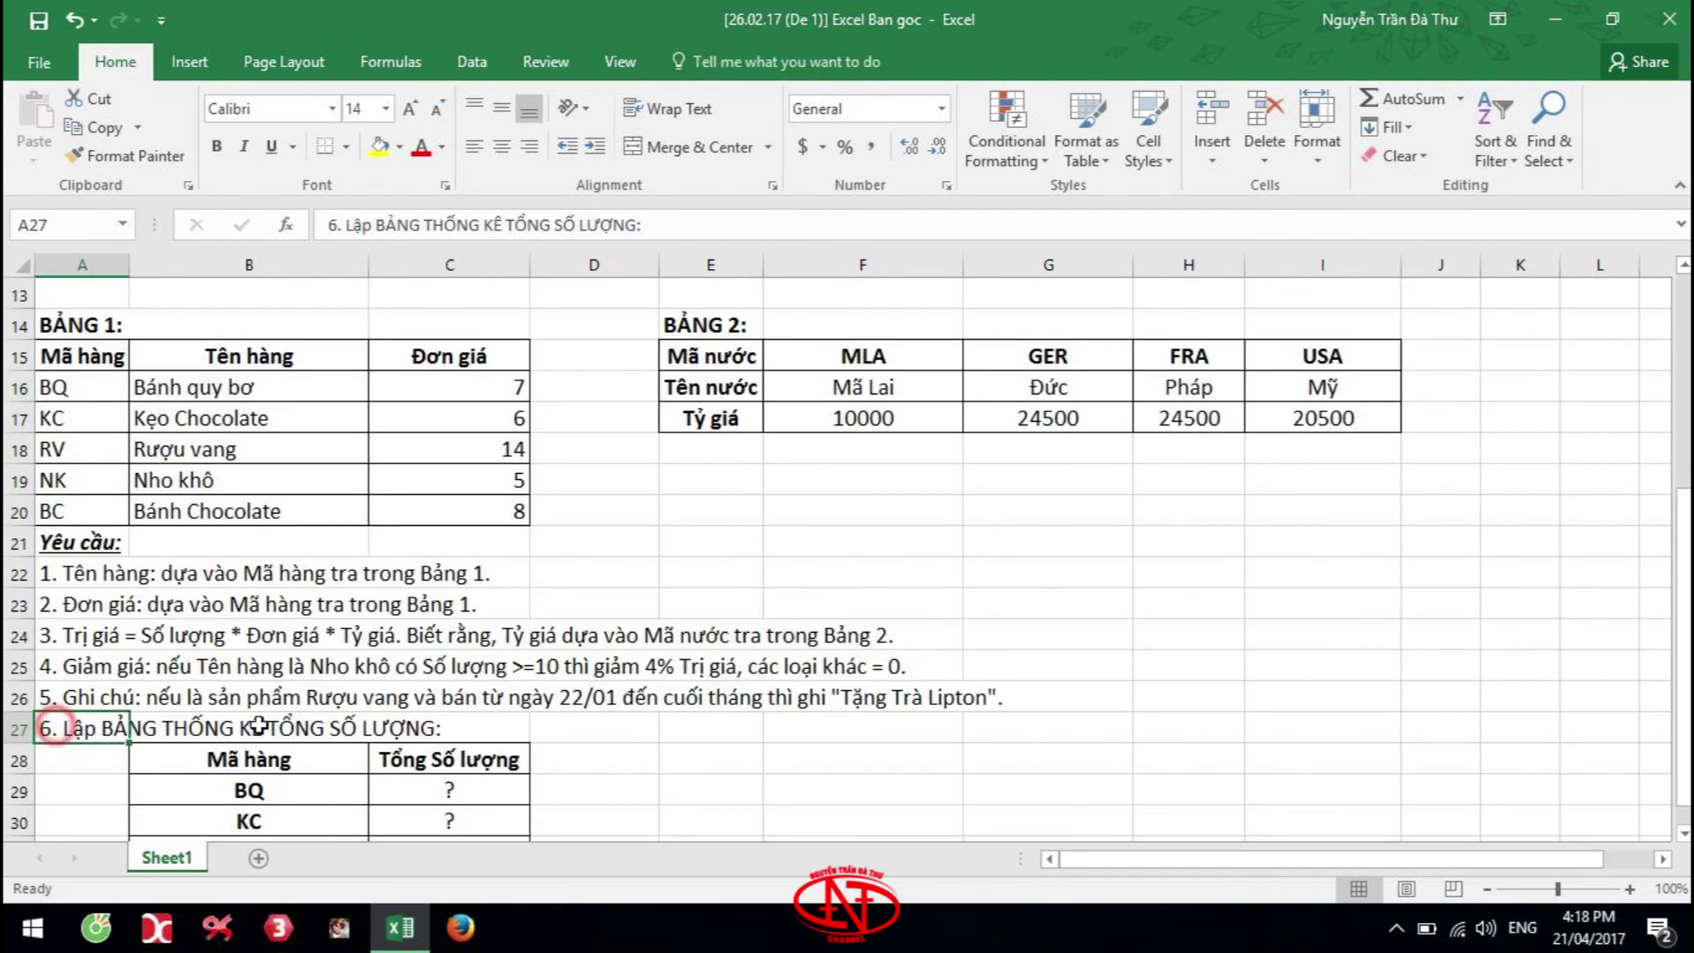
pyautogui.moveTo(55, 725); pyautogui.dragTo(458, 725)
pyautogui.scroll(-2, 453, 617)
# Enter =SUMIF($A$3:$A$12,B29,$D$3:$D$12) in C29 to total BQ quantities (30)
pyautogui.click(452, 607)
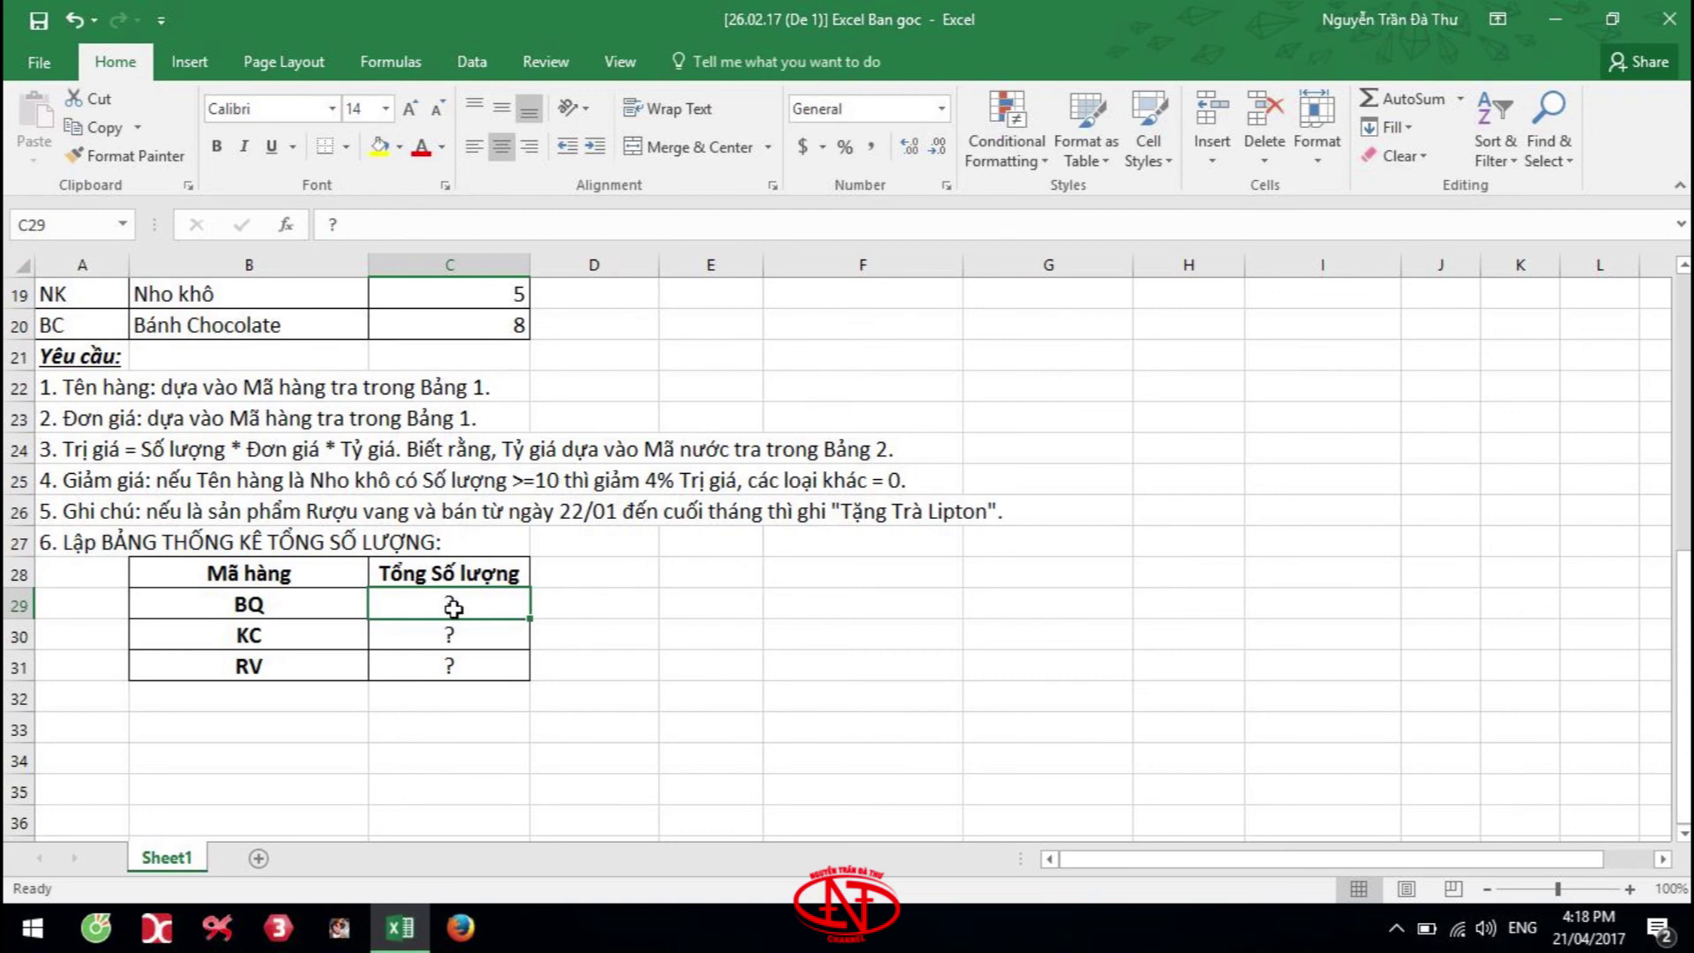
pyautogui.write('=sumif')
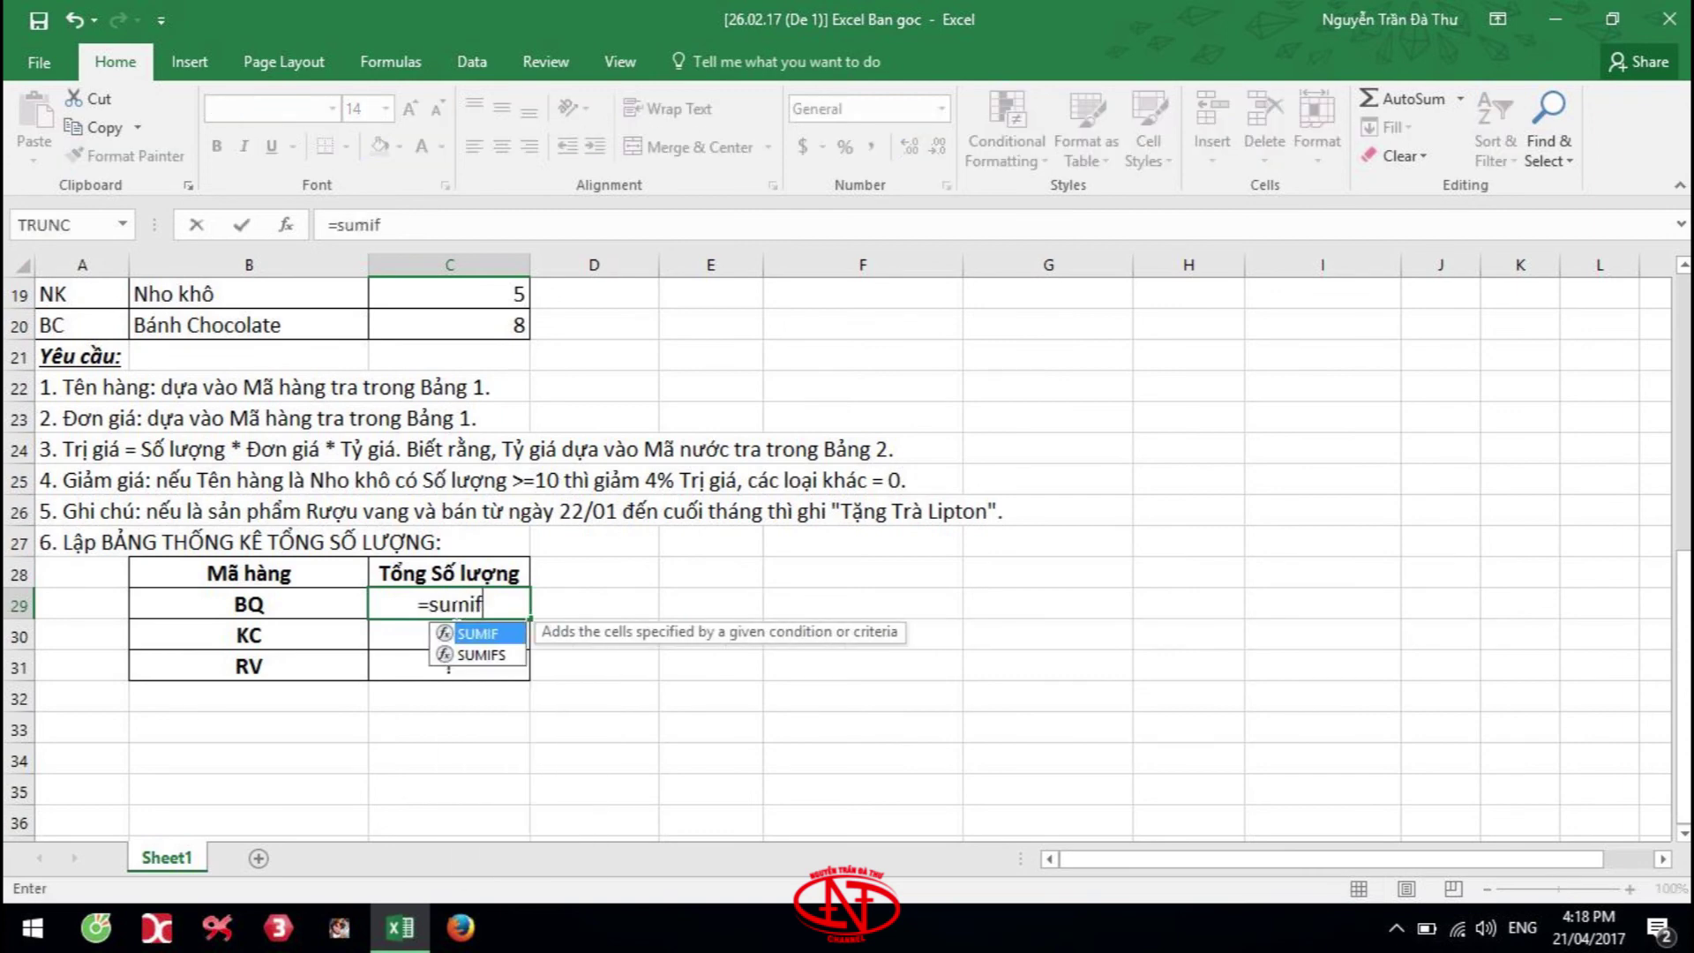
pyautogui.write('(')
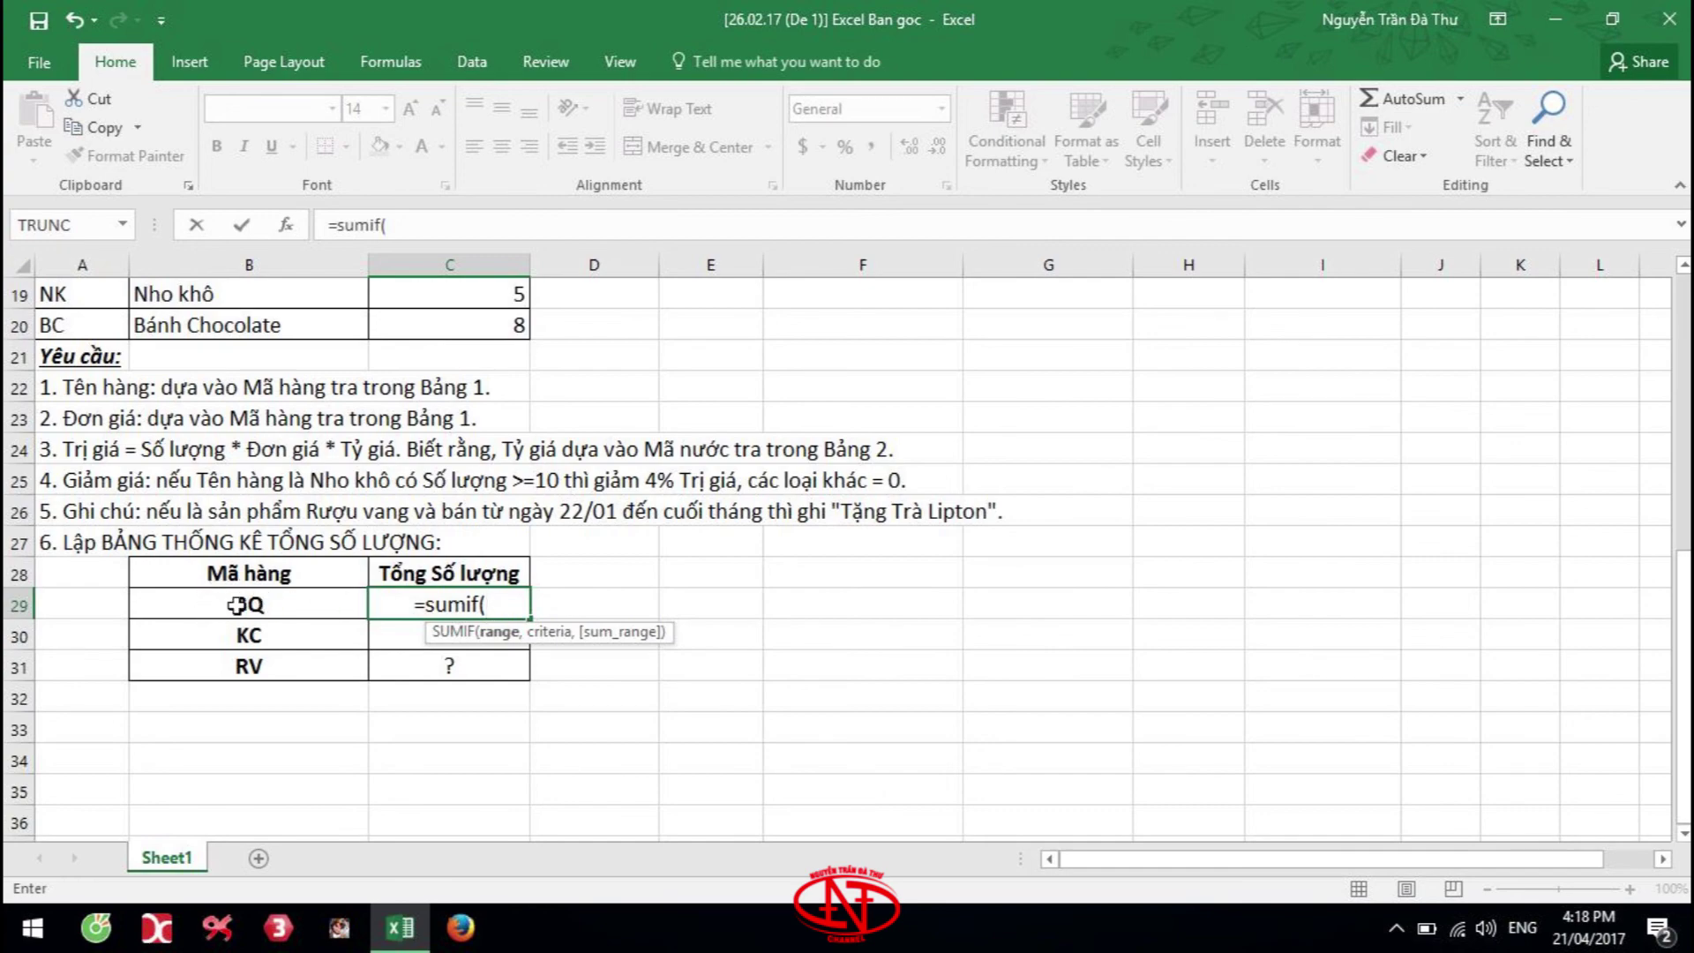
pyautogui.scroll(4, 225, 605)
pyautogui.scroll(2, 225, 605)
pyautogui.moveTo(81, 369); pyautogui.dragTo(100, 635)
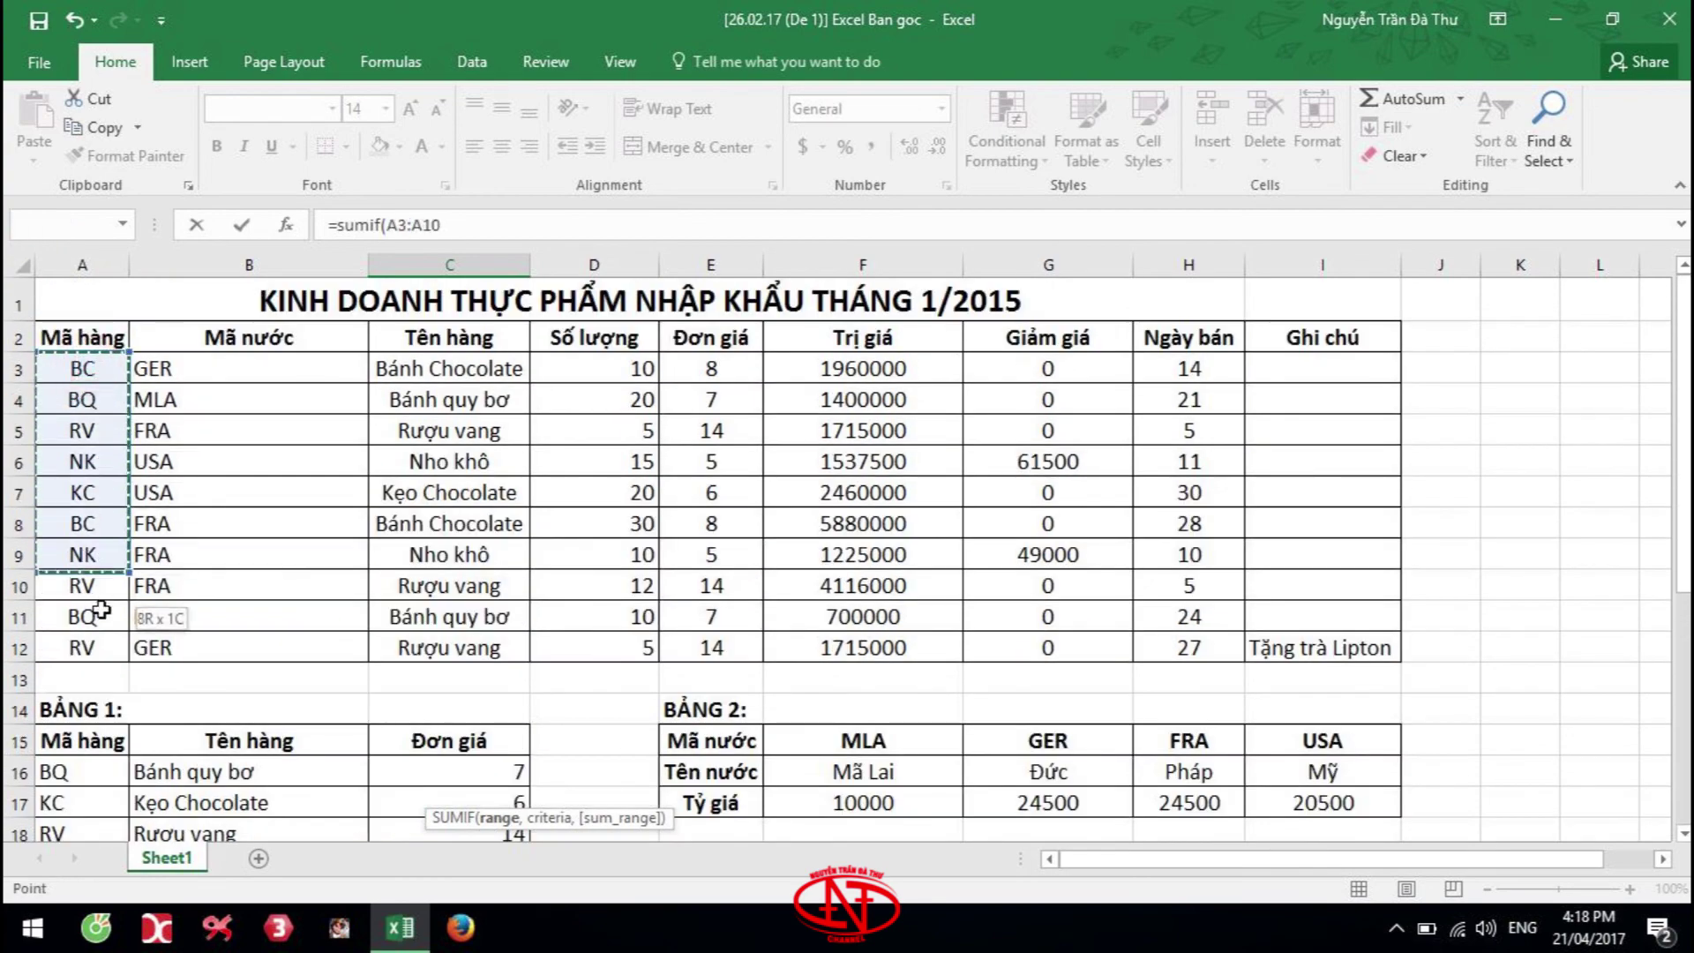
pyautogui.press('F4')
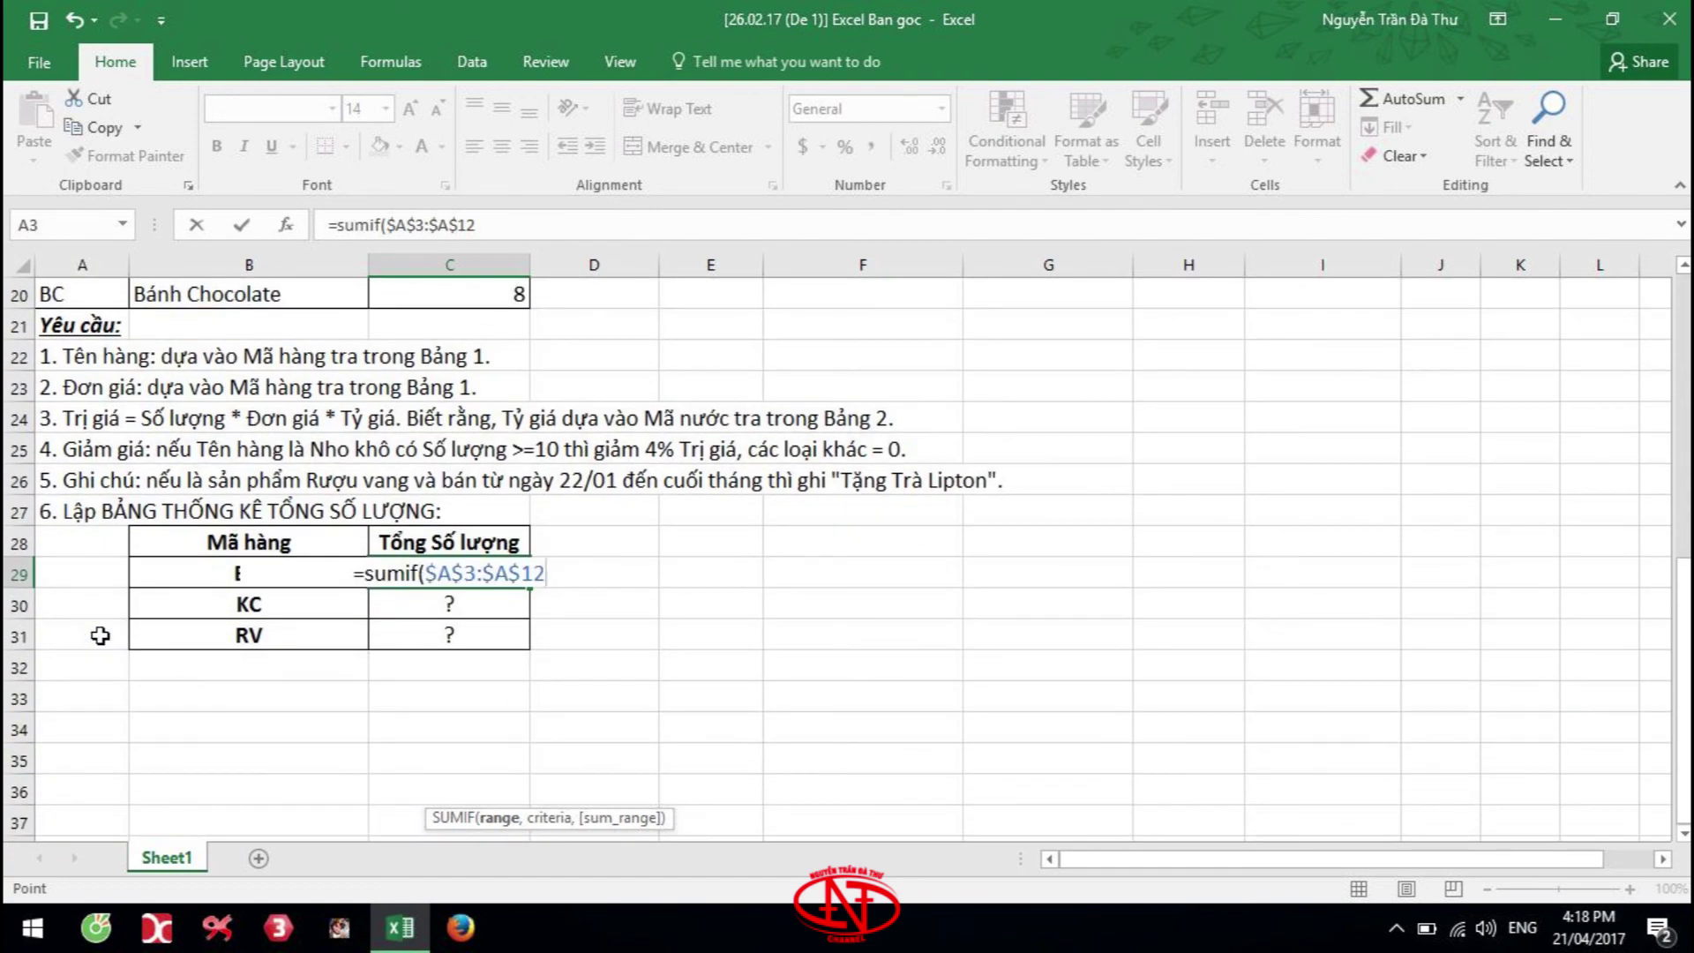
pyautogui.write(',')
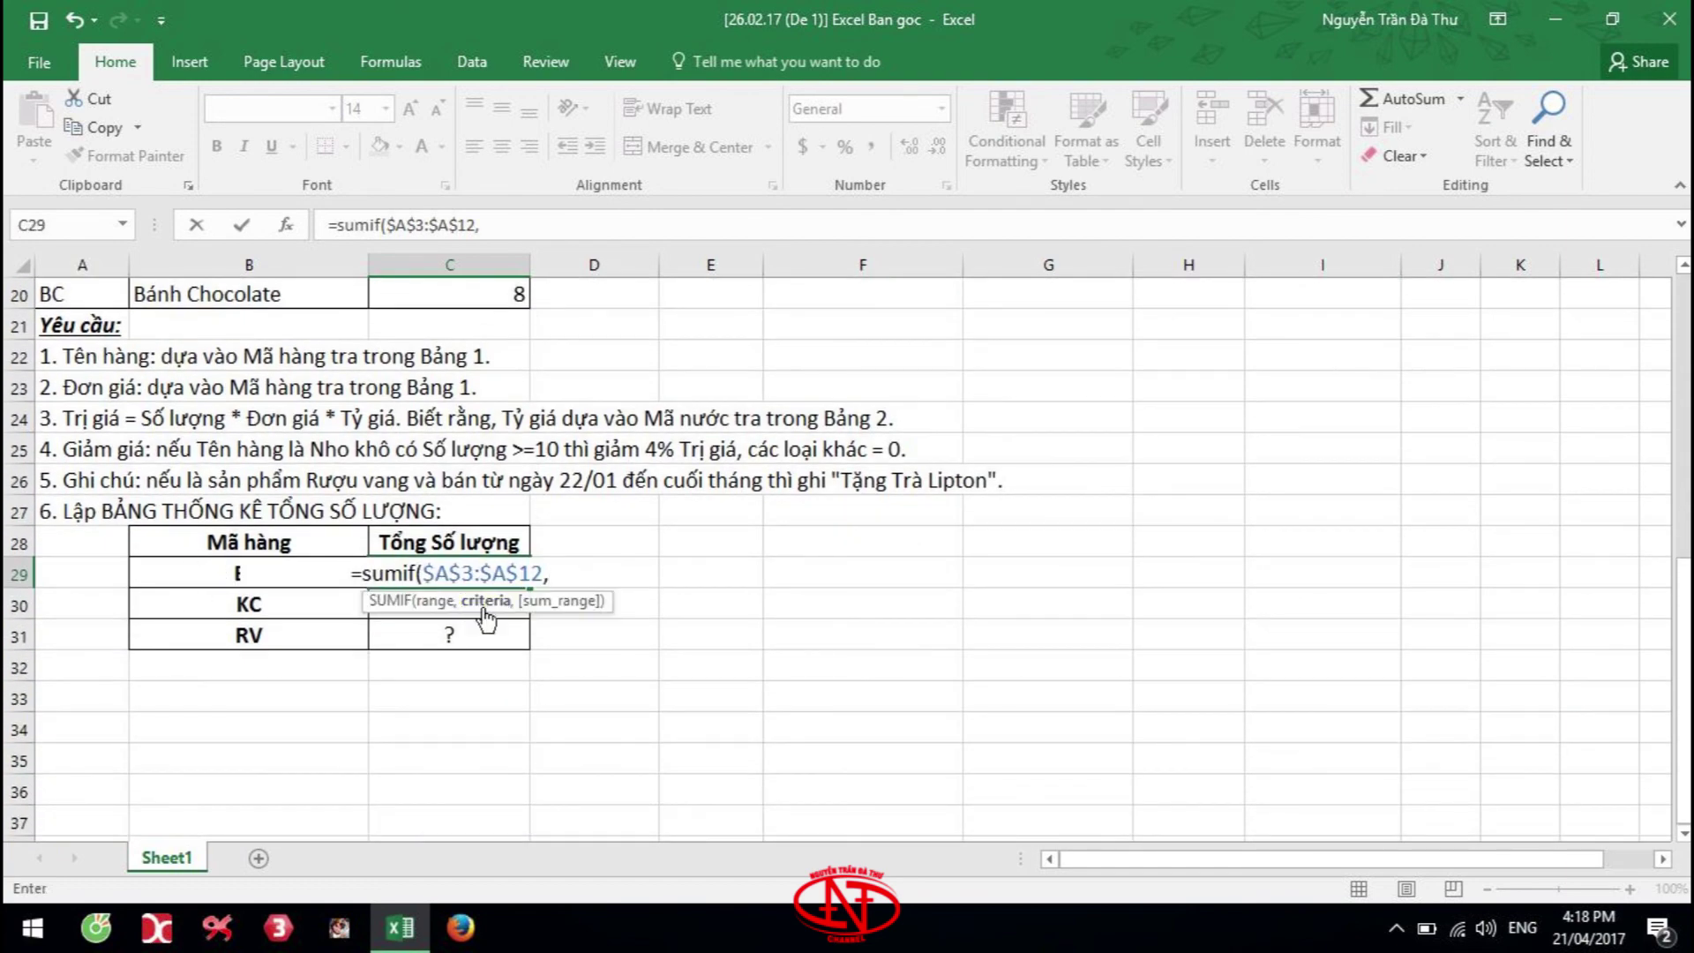
pyautogui.click(187, 568)
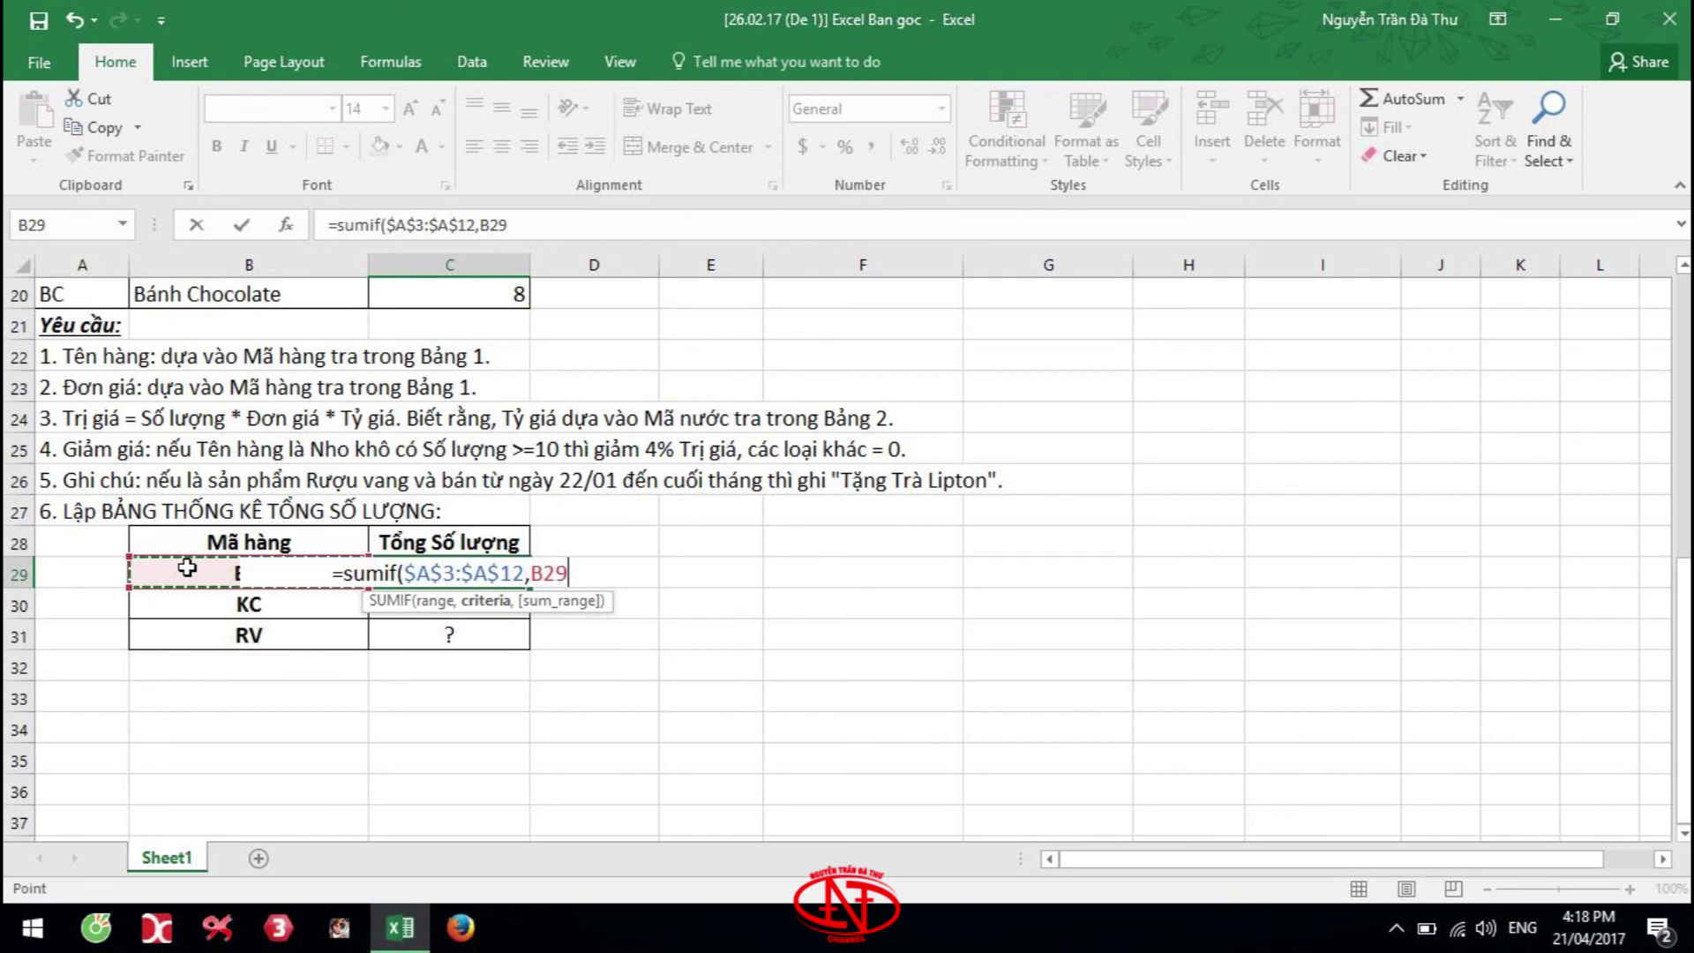
pyautogui.write(',')
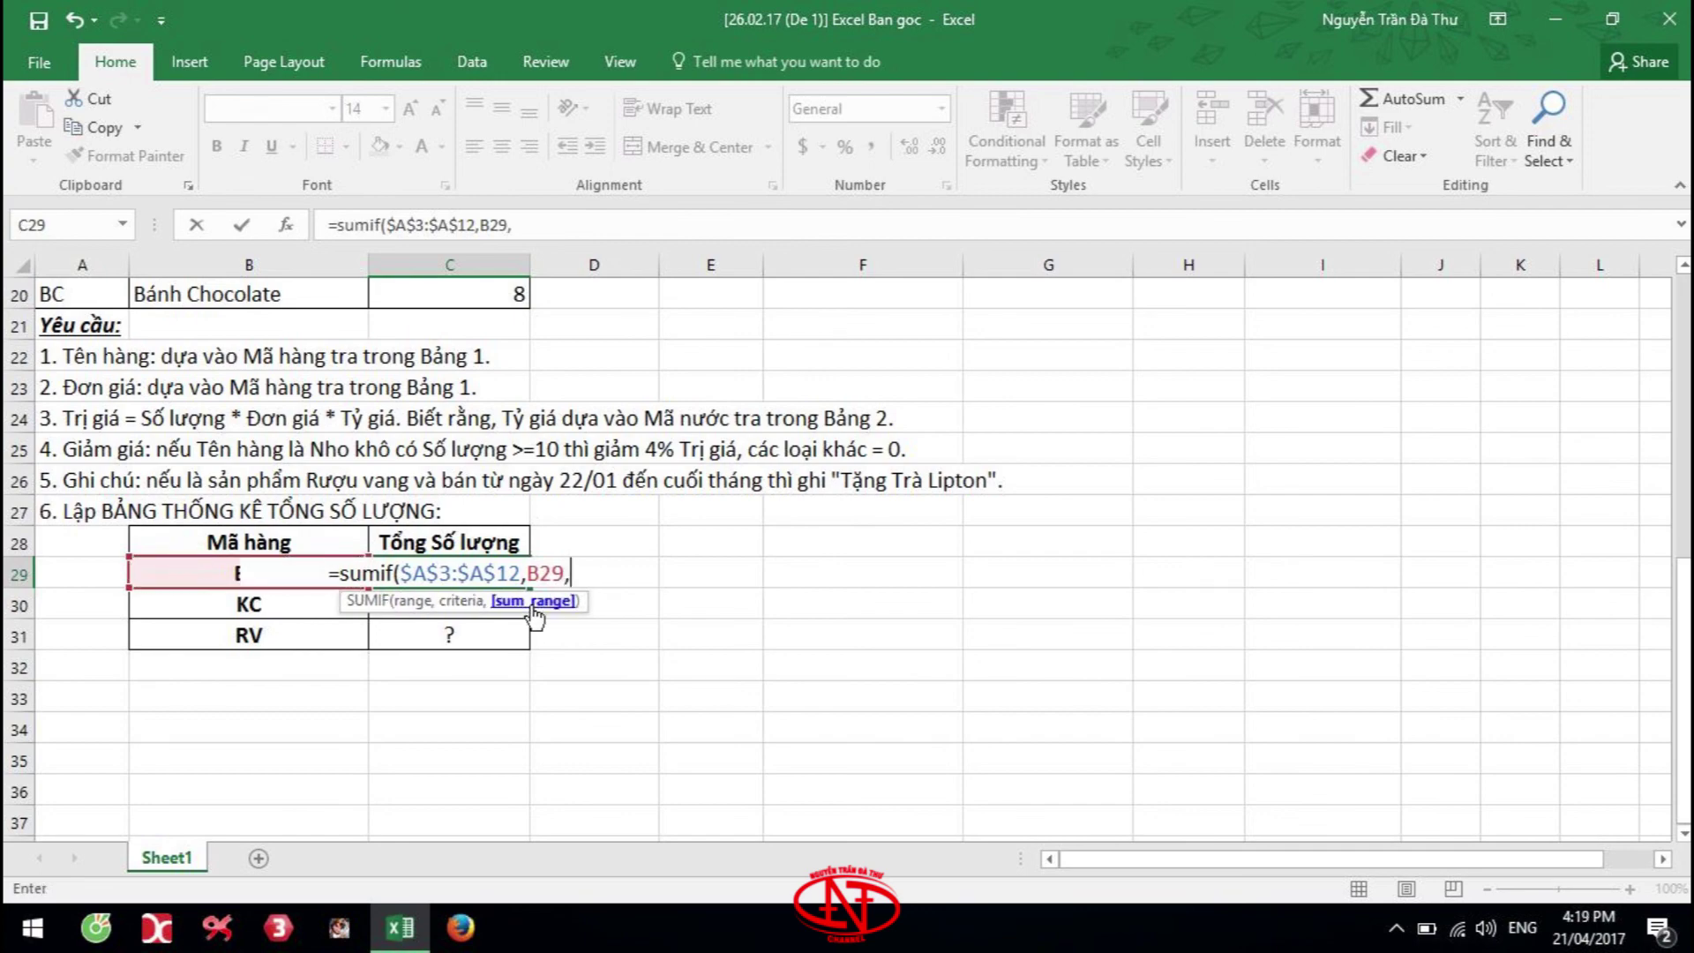
pyautogui.scroll(4, 501, 607)
pyautogui.scroll(2, 468, 578)
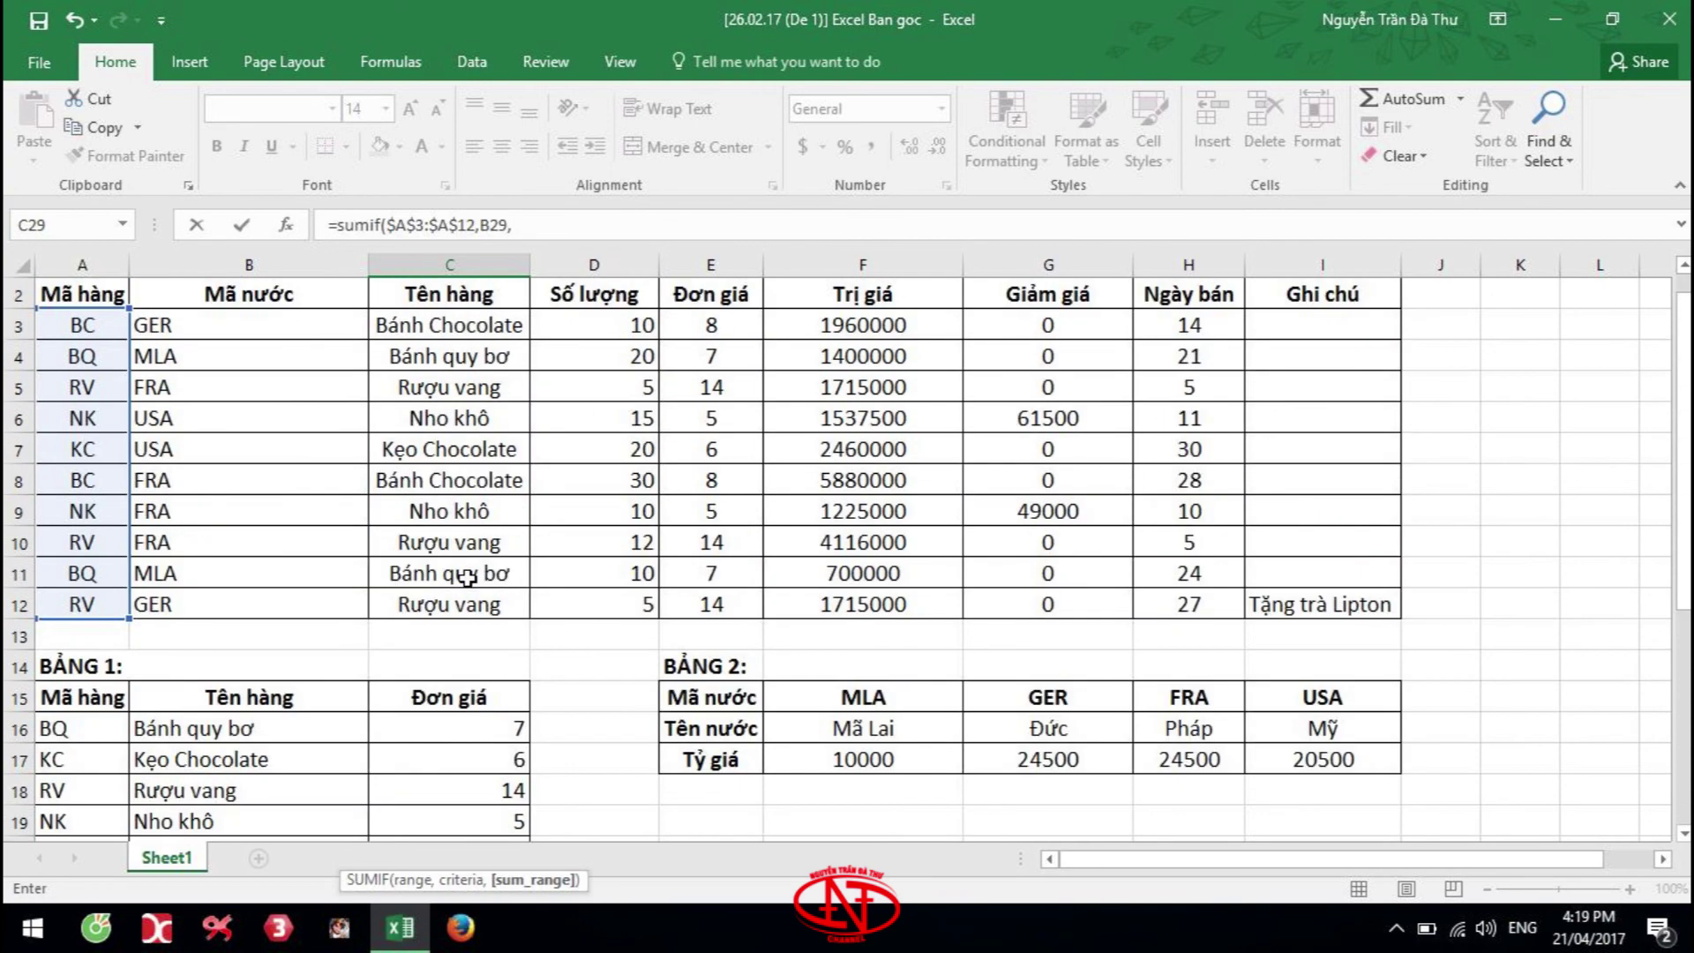
pyautogui.moveTo(598, 325); pyautogui.dragTo(597, 604)
pyautogui.press('F4')
pyautogui.scroll(-6, 587, 603)
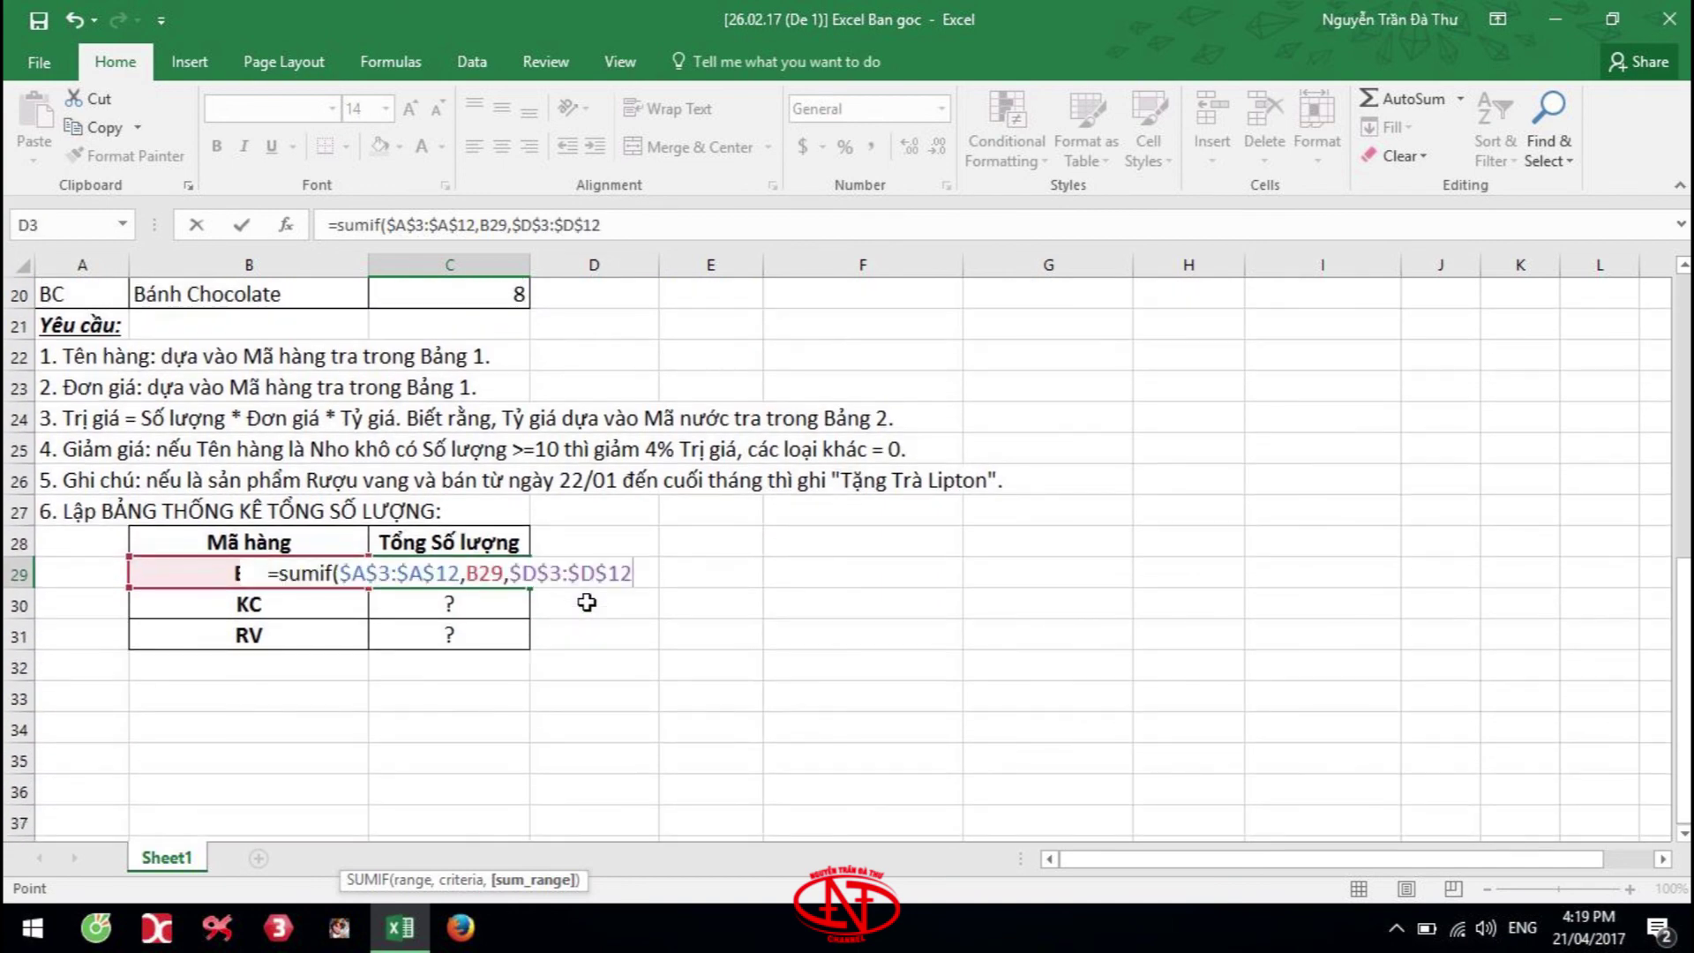
pyautogui.press('Return')
# Copy the SUMIF total down to C31, giving 20 for KC and 22 for RV
pyautogui.click(516, 575)
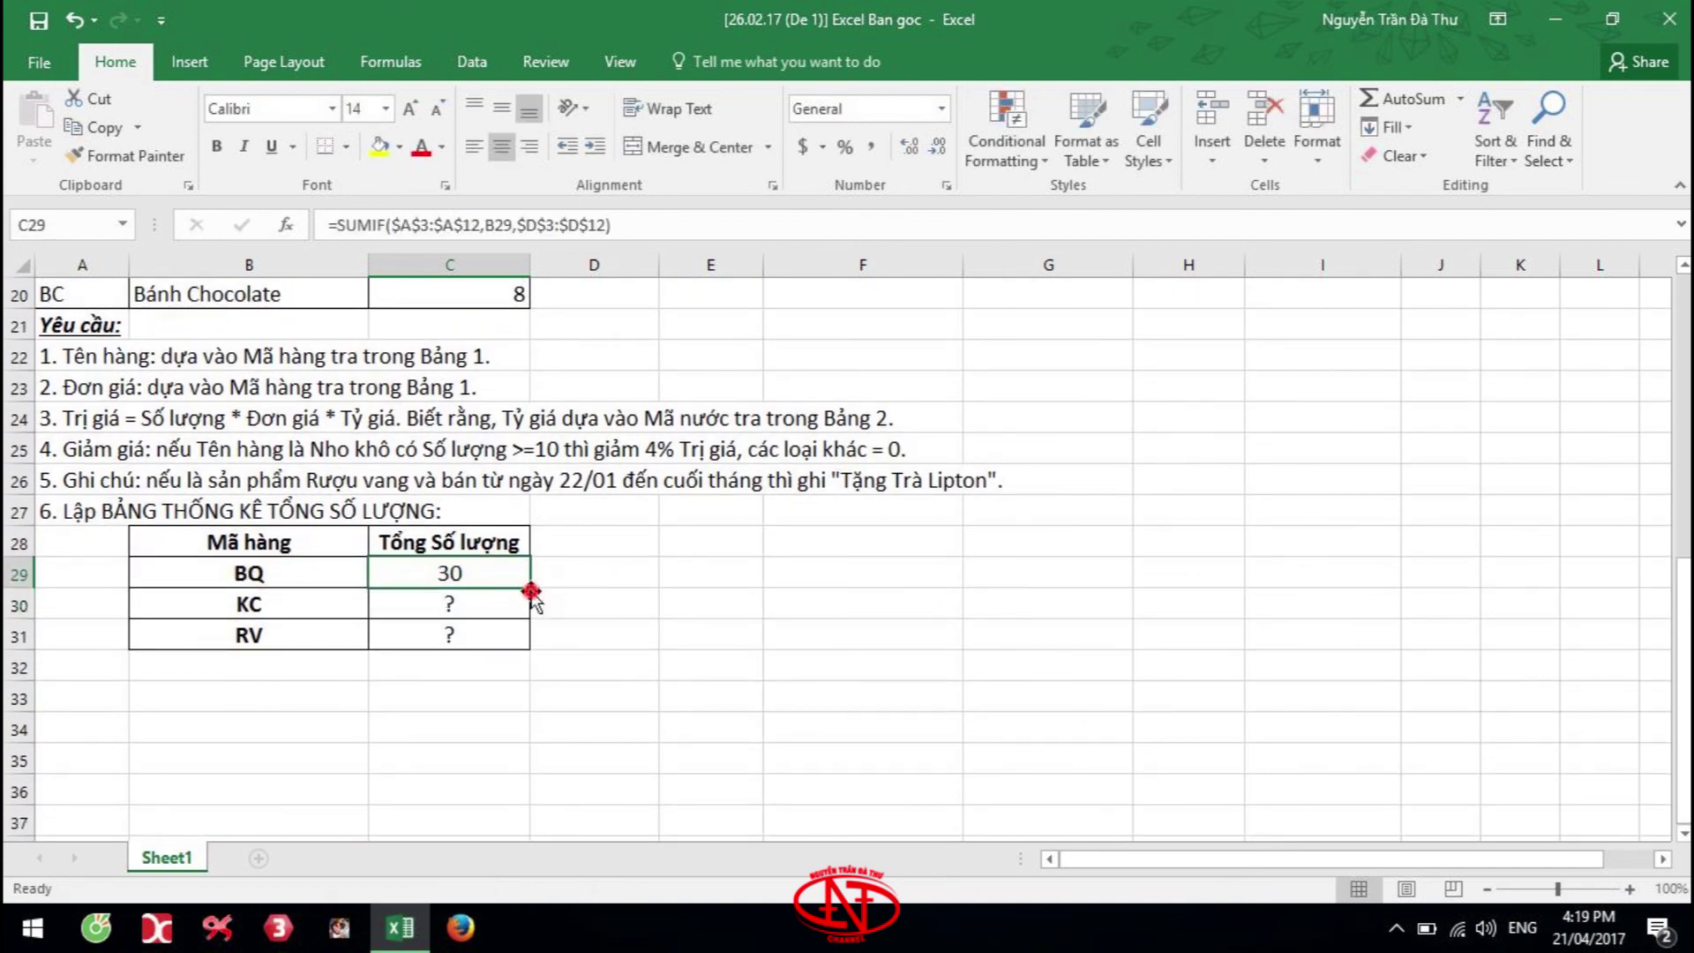
pyautogui.moveTo(532, 592); pyautogui.dragTo(523, 636)
pyautogui.click(589, 569)
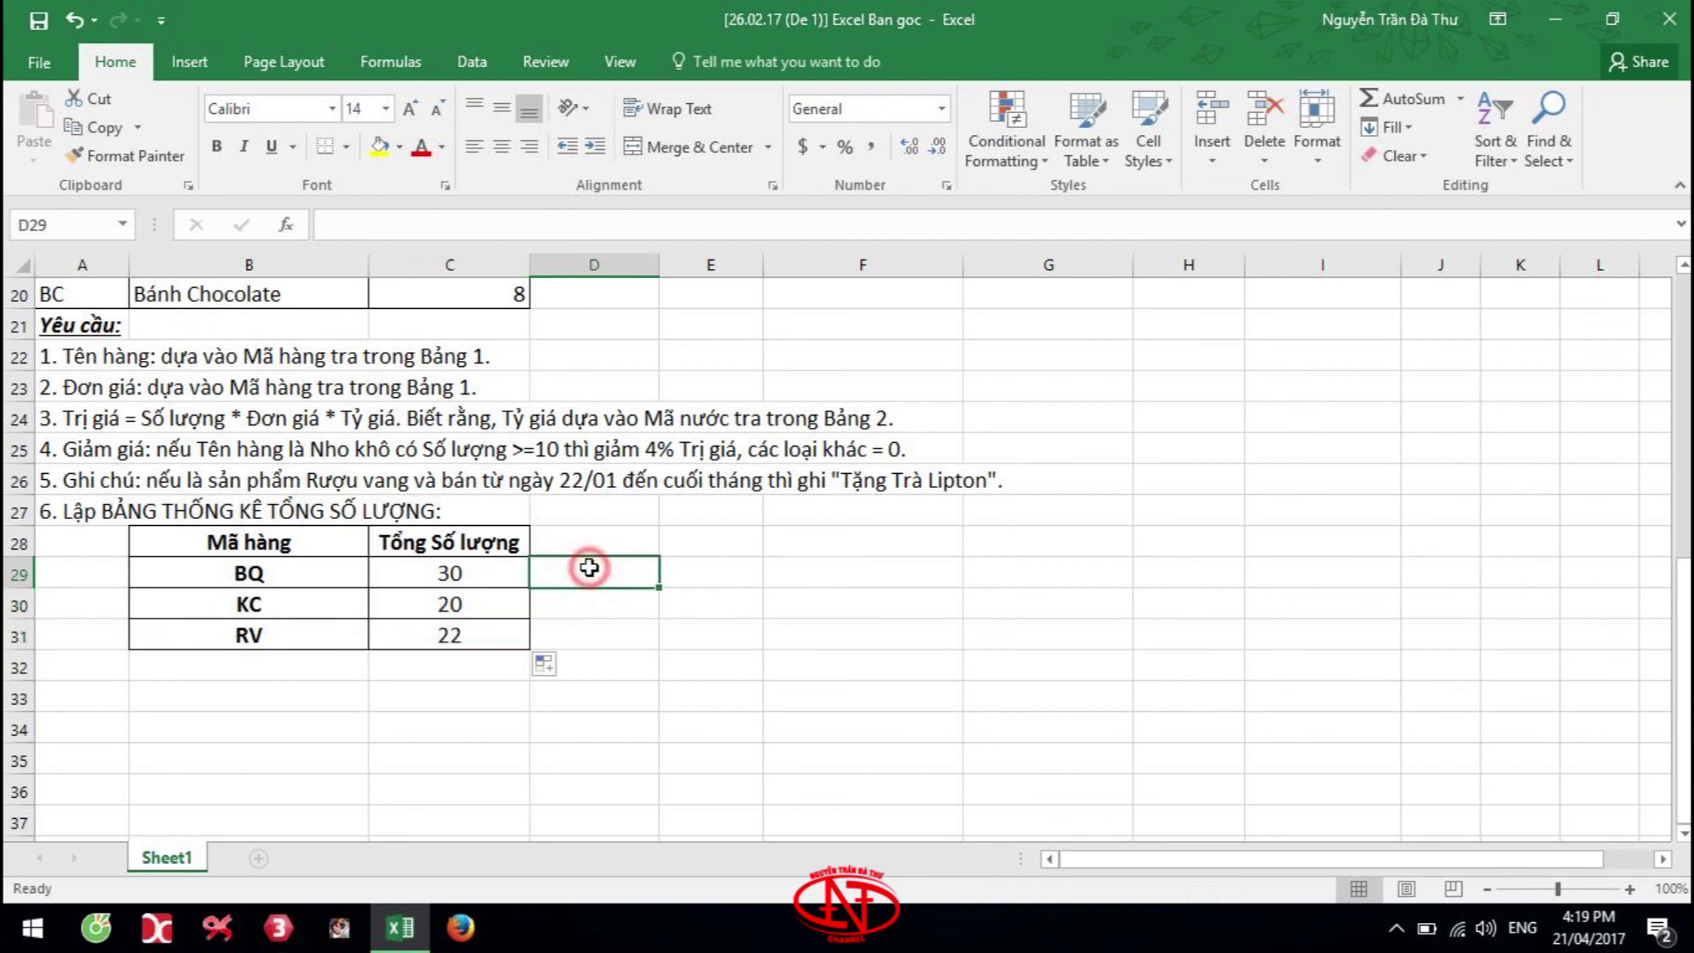